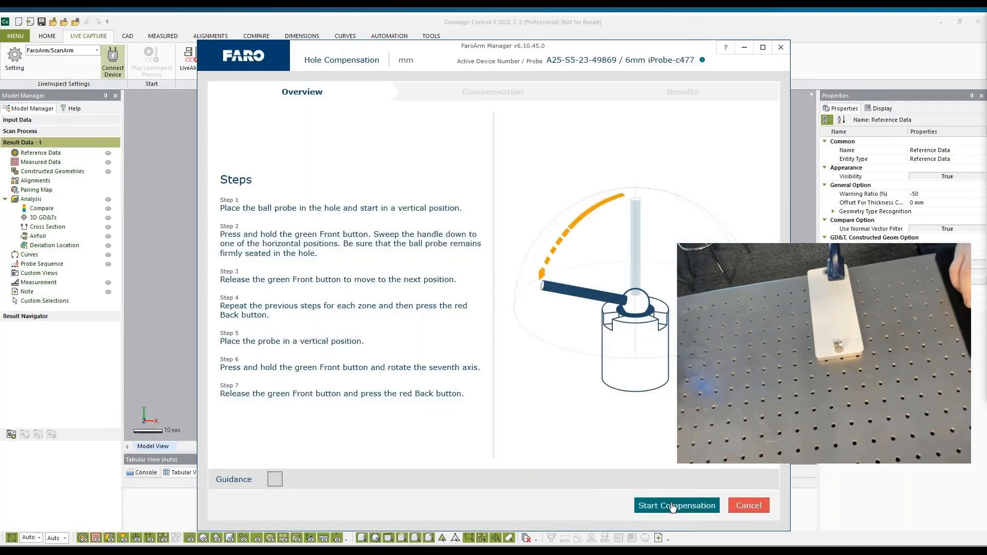
- Run the hole compensation for the 6mm iProbe and save the result
click(672, 505)
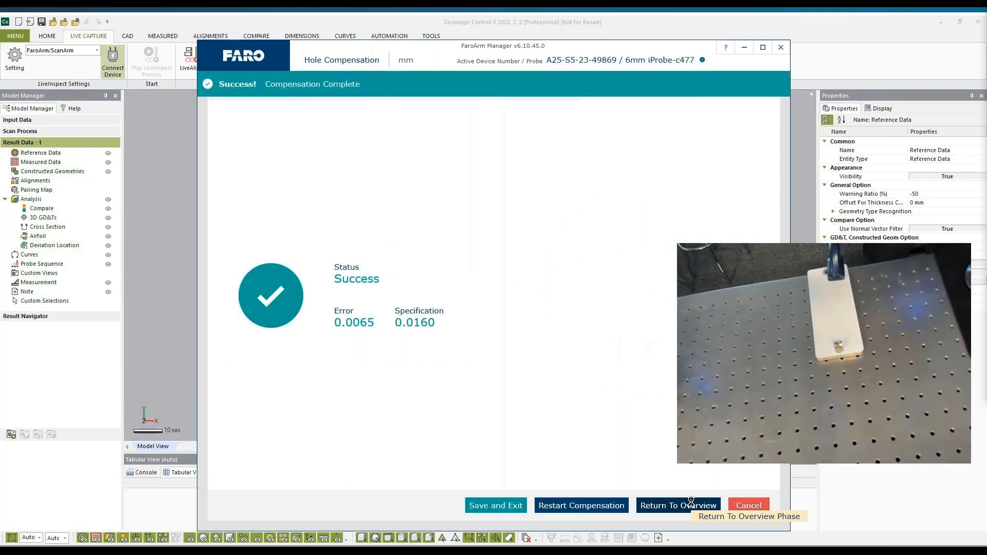
click(506, 505)
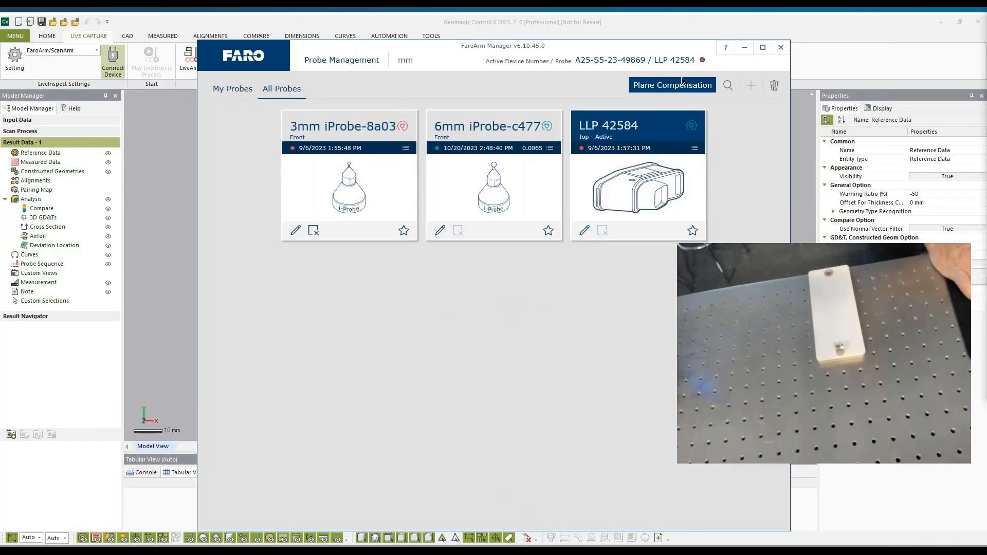
- Measure the compensation plate's plane, compensate the LLP scanner against it, save the result and close the probe manager
click(673, 85)
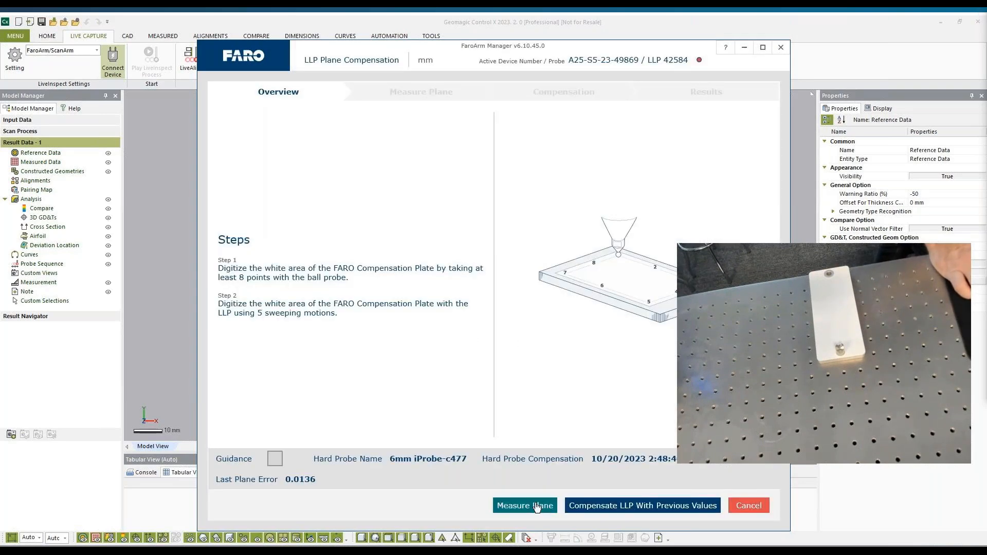
click(537, 507)
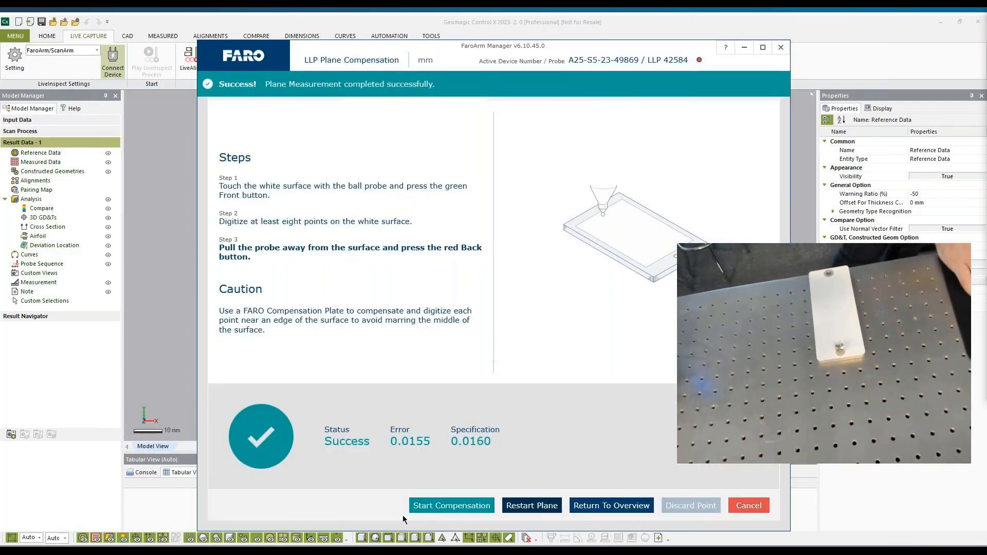
click(459, 507)
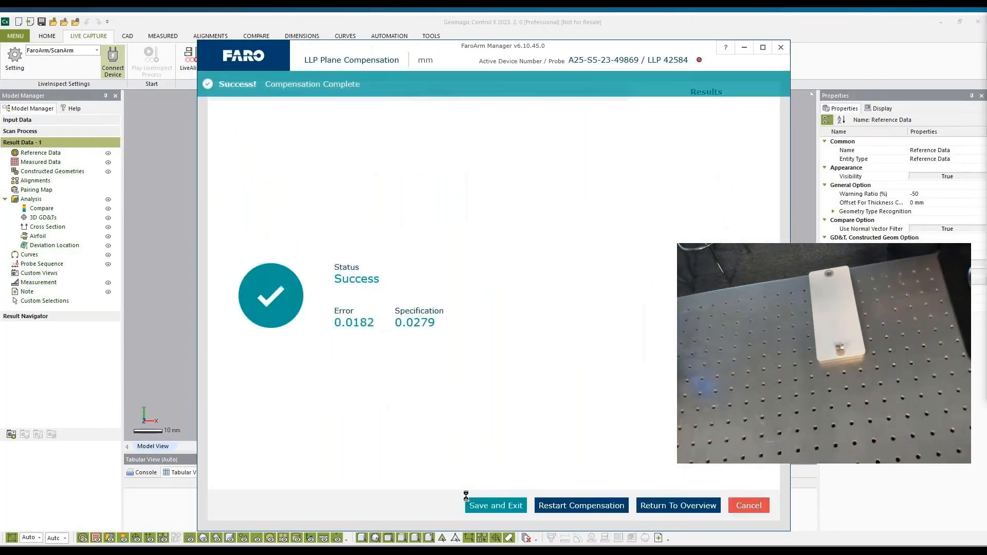
click(496, 507)
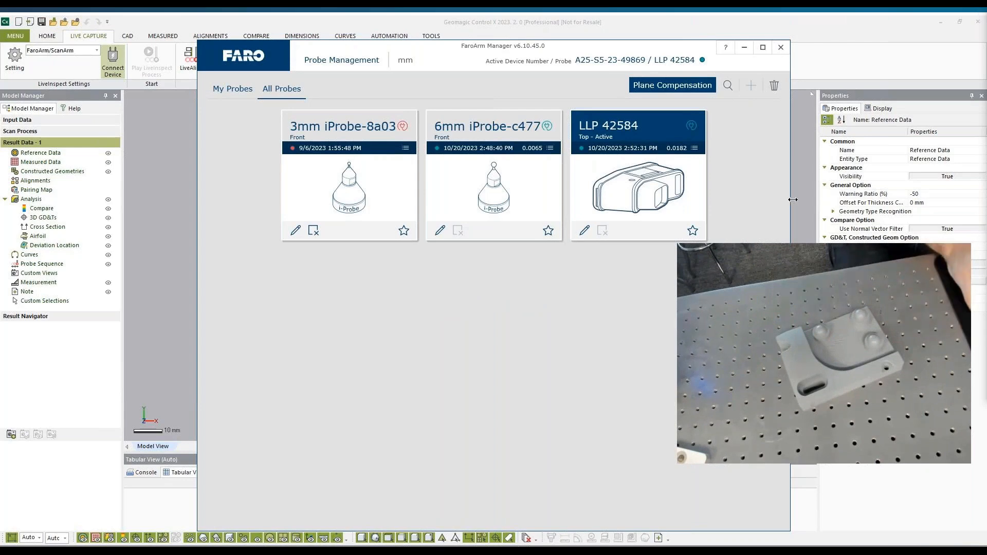
click(780, 47)
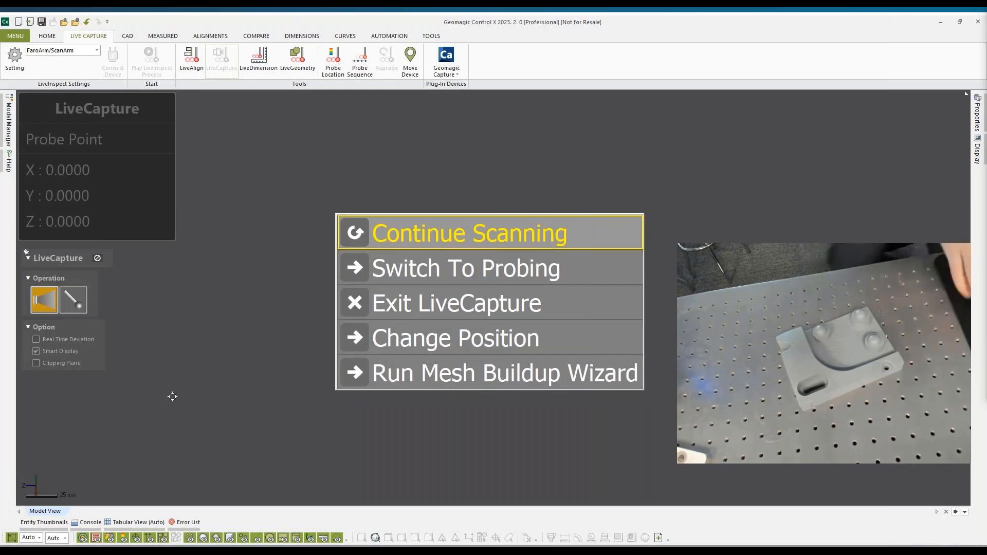
- Switch LiveCapture from scanning to probing and exit the capture to bring in the scan of the part
click(472, 248)
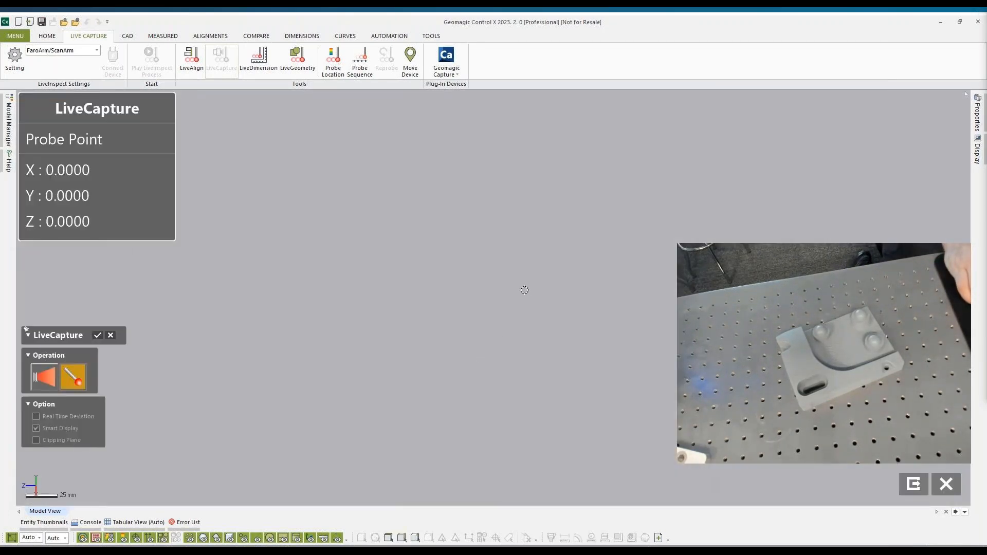
click(913, 484)
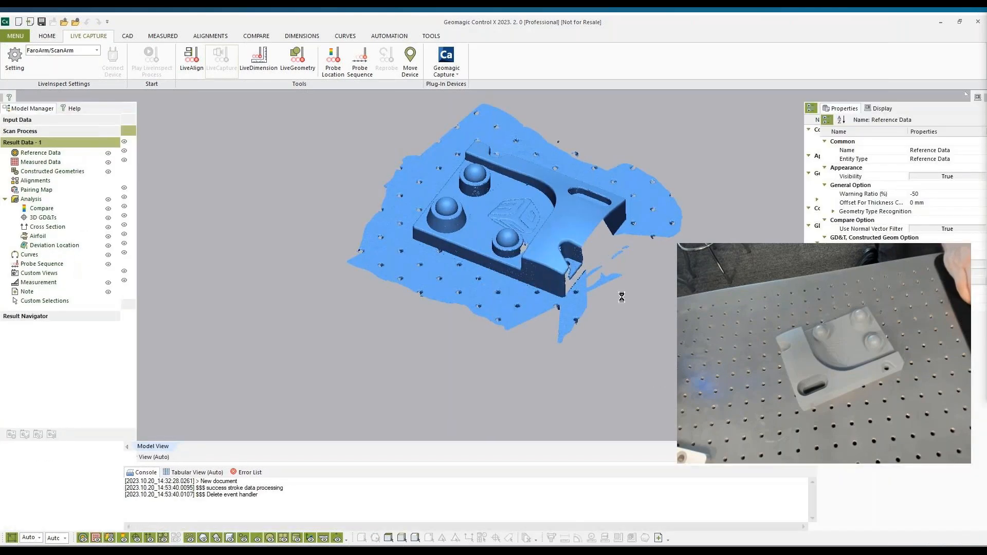
right_drag(520, 330, 486, 281)
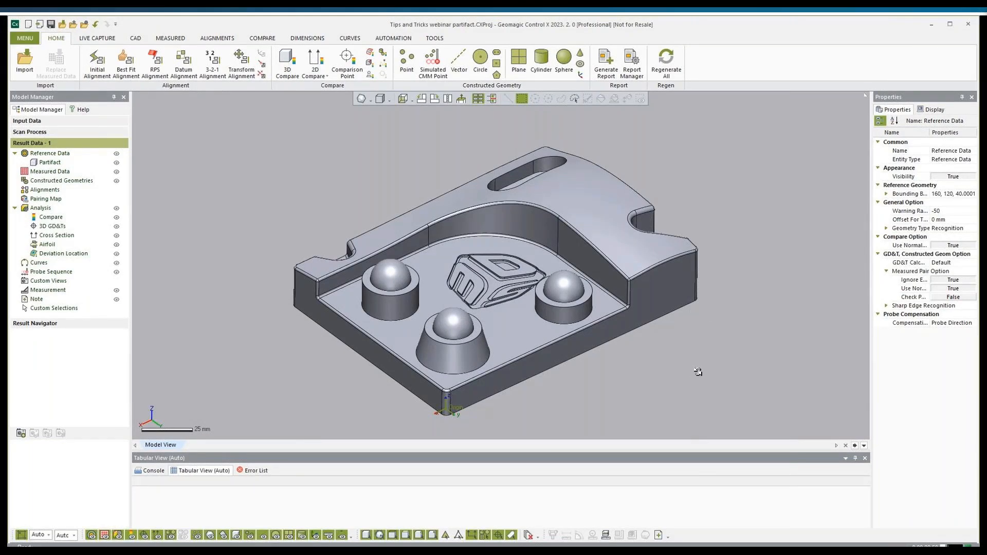
- Create a datum alignment from the recessed floor, the long outer side face and the adjacent short side face, and hide it
right_drag(465, 288, 388, 280)
right_drag(692, 287, 438, 174)
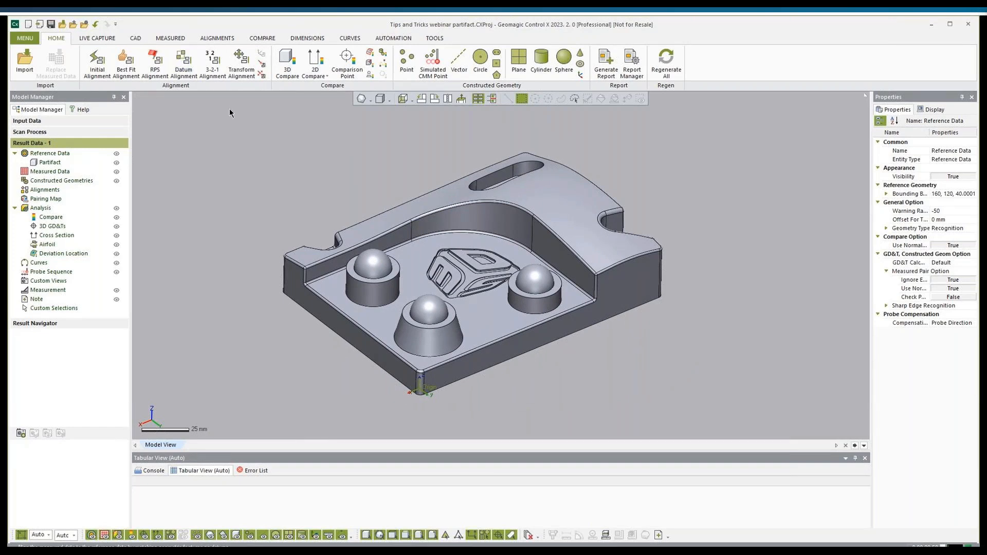
click(184, 61)
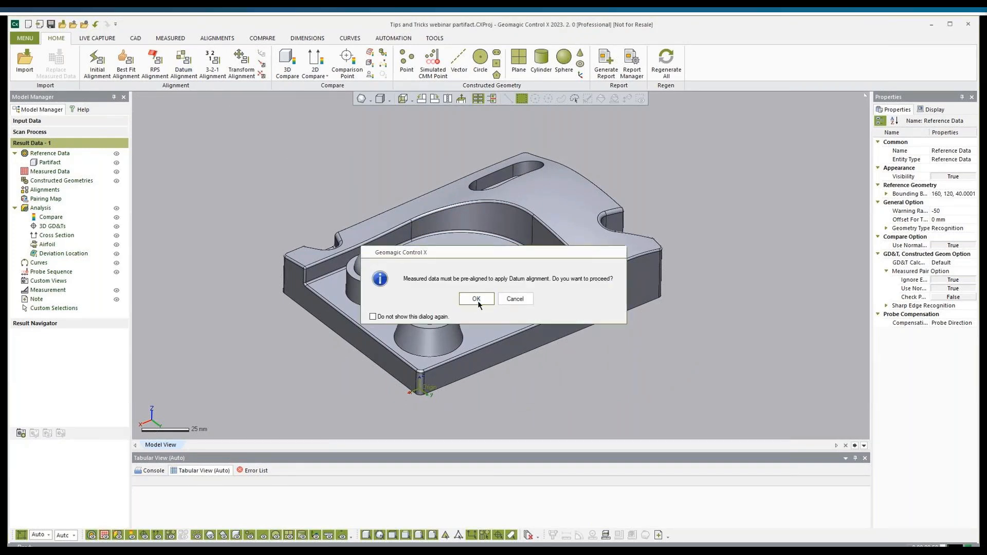
click(477, 299)
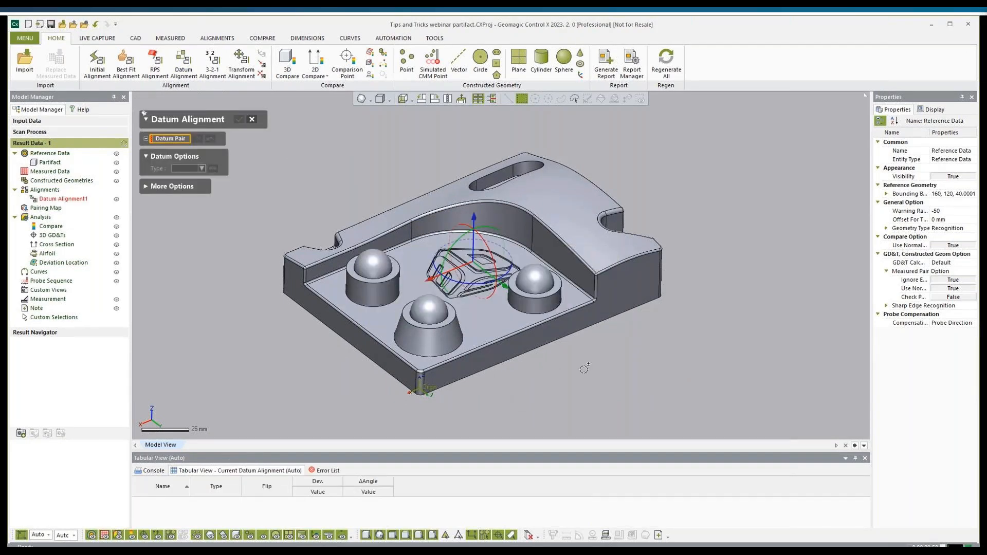
click(500, 311)
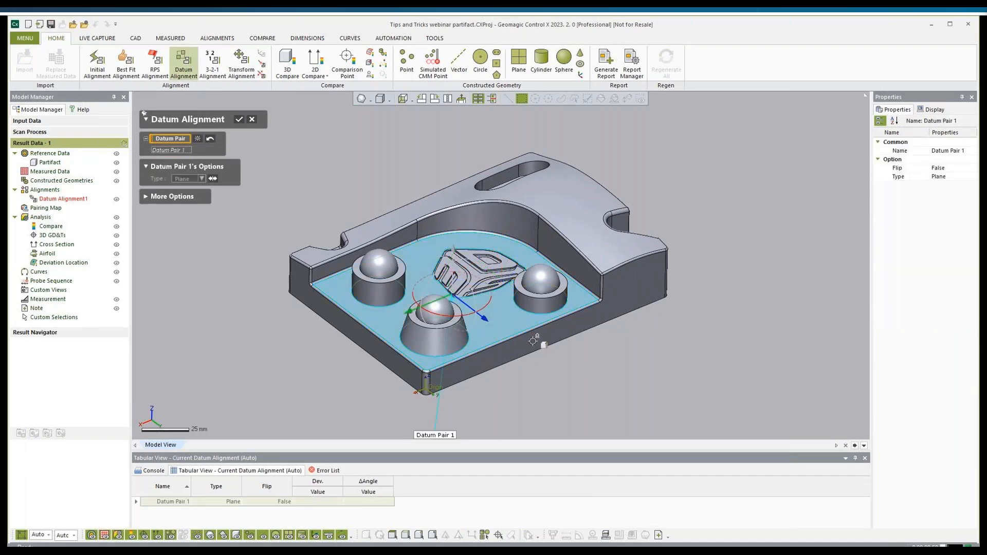
click(617, 302)
click(378, 350)
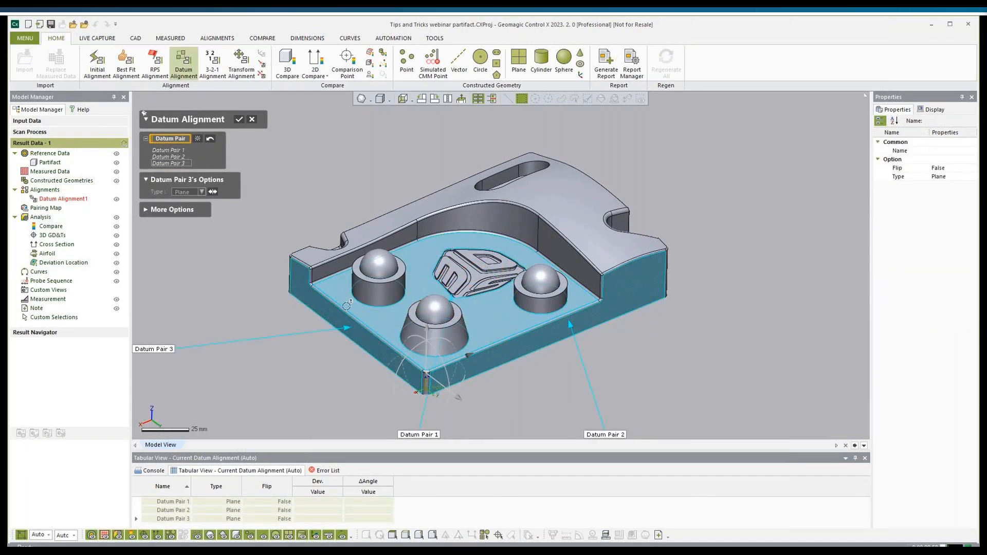
click(238, 120)
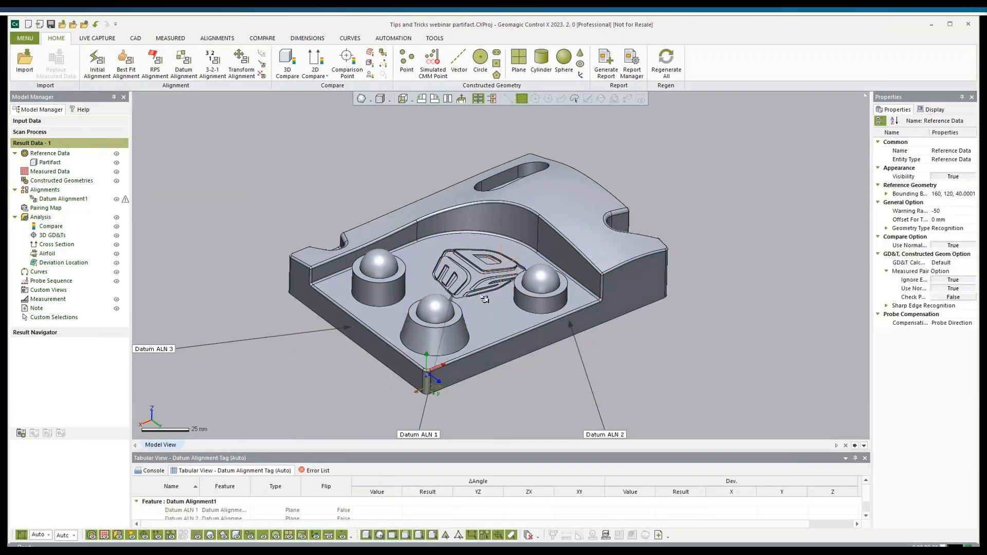
right_drag(495, 258, 462, 323)
click(116, 199)
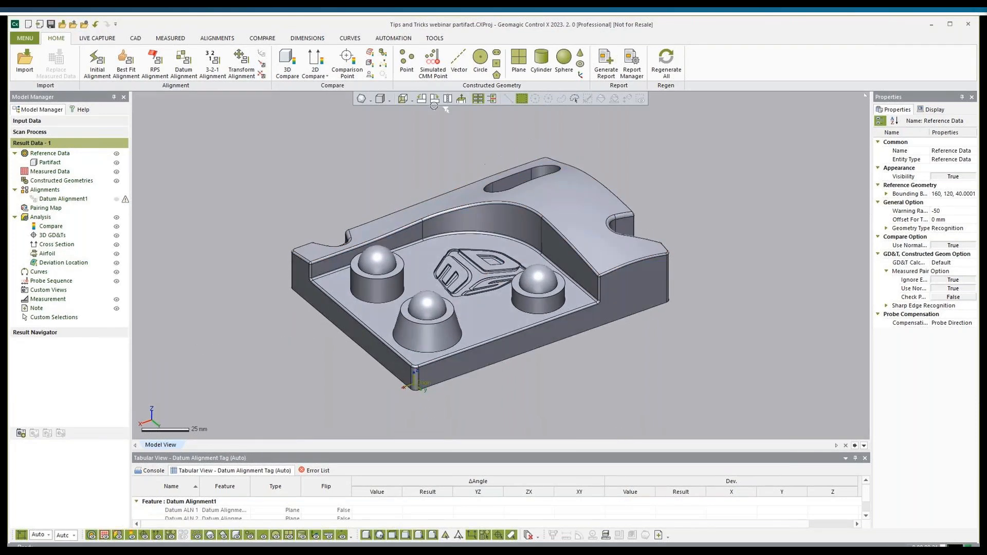
- Add a radial dimension with ±0.2 tolerance to the sphere on the rear cylindrical base, placing its label beyond the part's edge
click(308, 38)
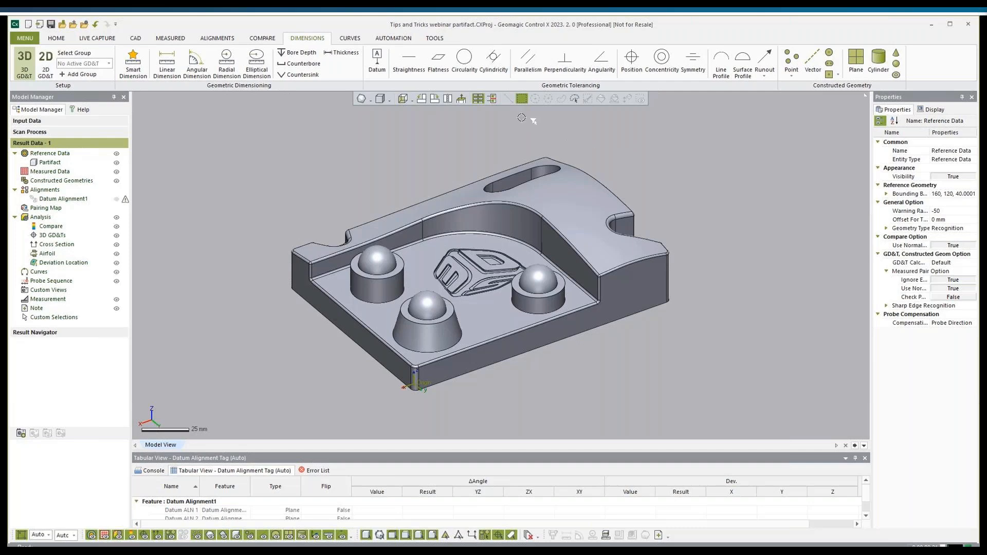
click(227, 60)
click(376, 256)
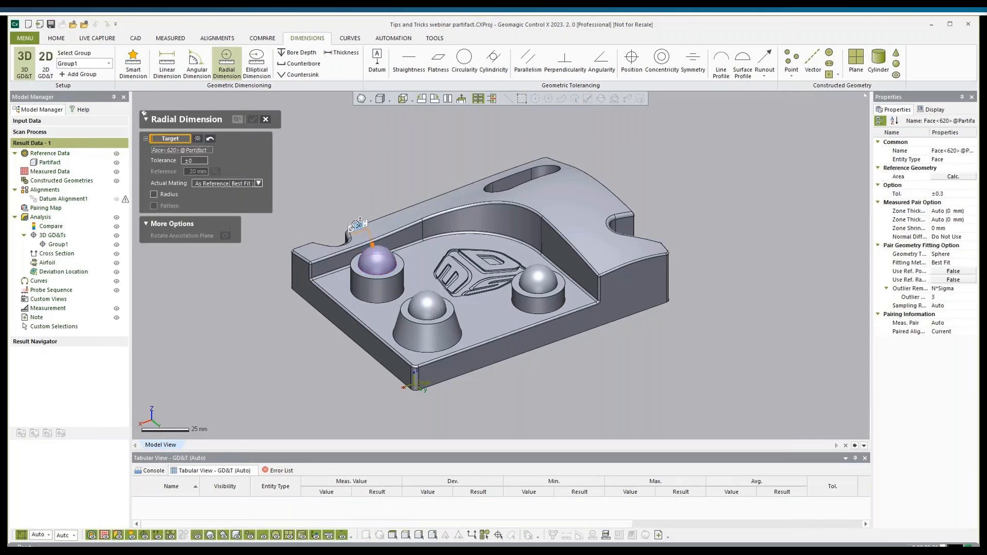
click(334, 202)
click(194, 161)
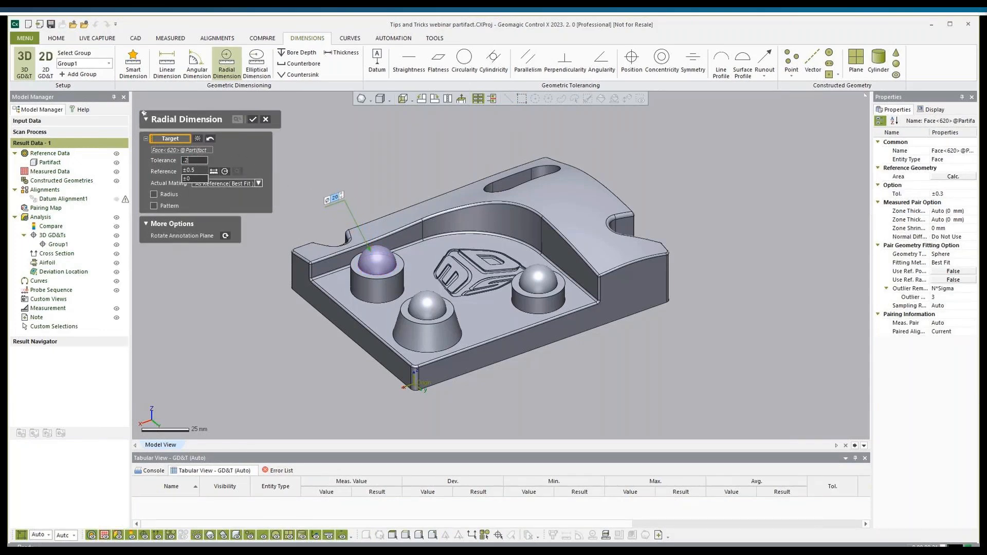
text(.2)
key(Return)
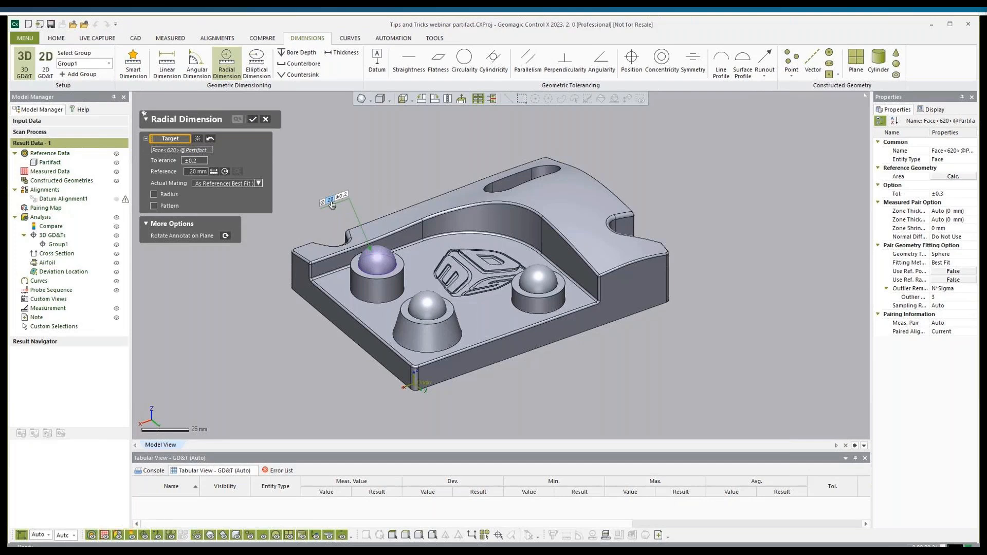
drag(331, 205, 322, 226)
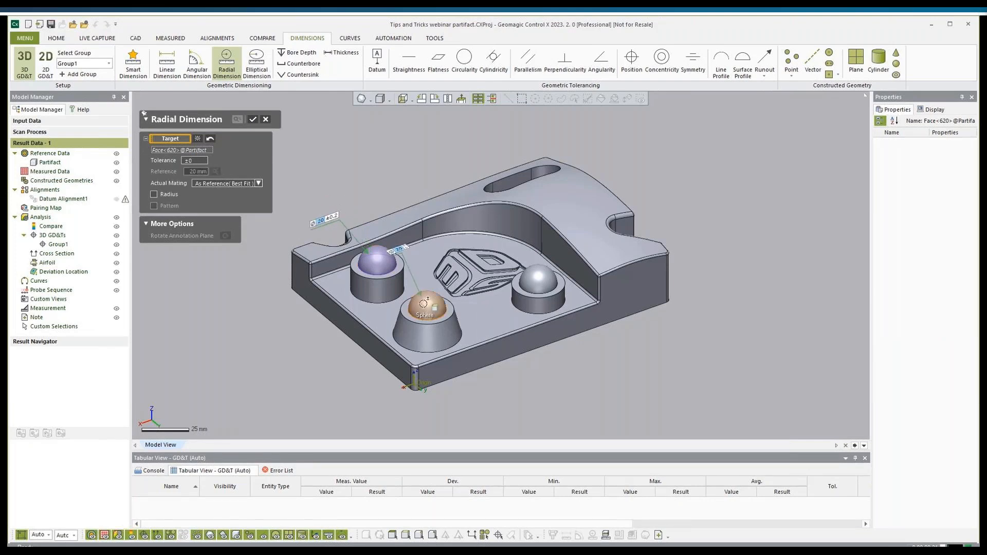
- Add a radial dimension with ±0.2 tolerance to the sphere on the conical base and reposition its label beside the sphere
click(423, 303)
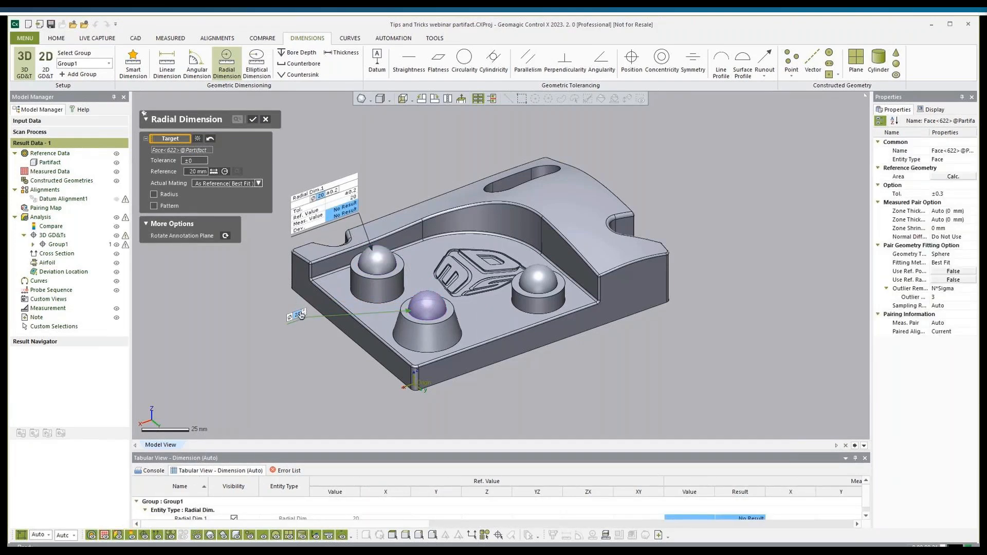
click(194, 162)
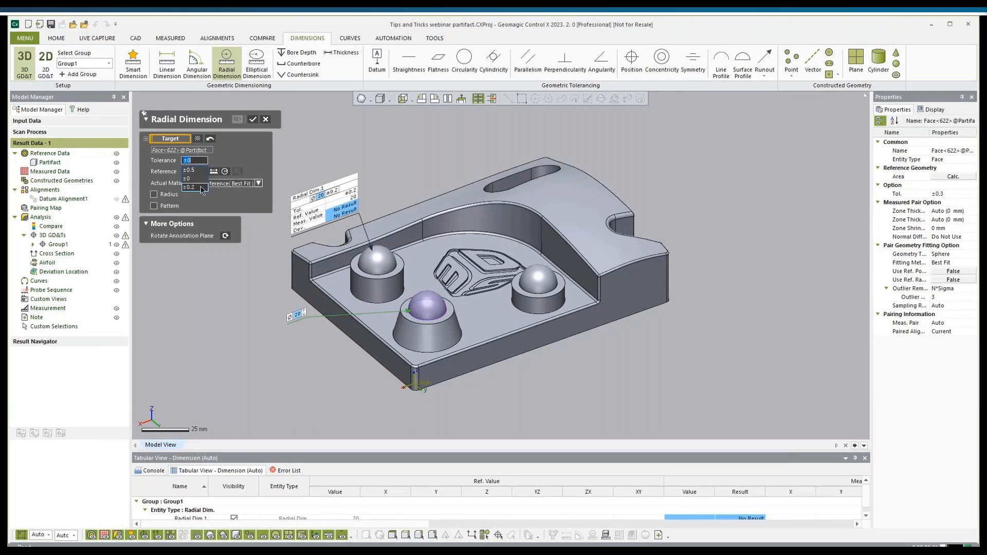
click(189, 187)
click(253, 120)
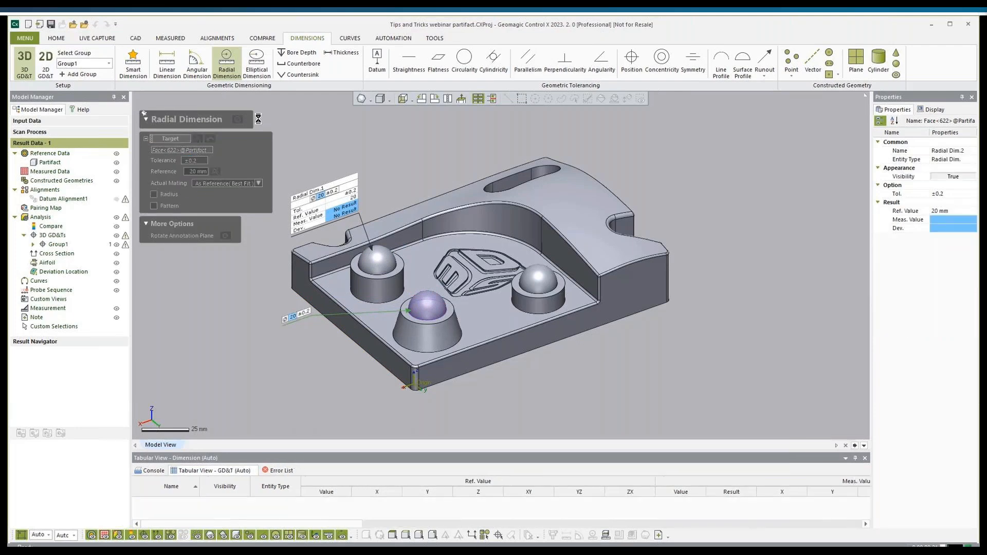
drag(293, 292, 341, 292)
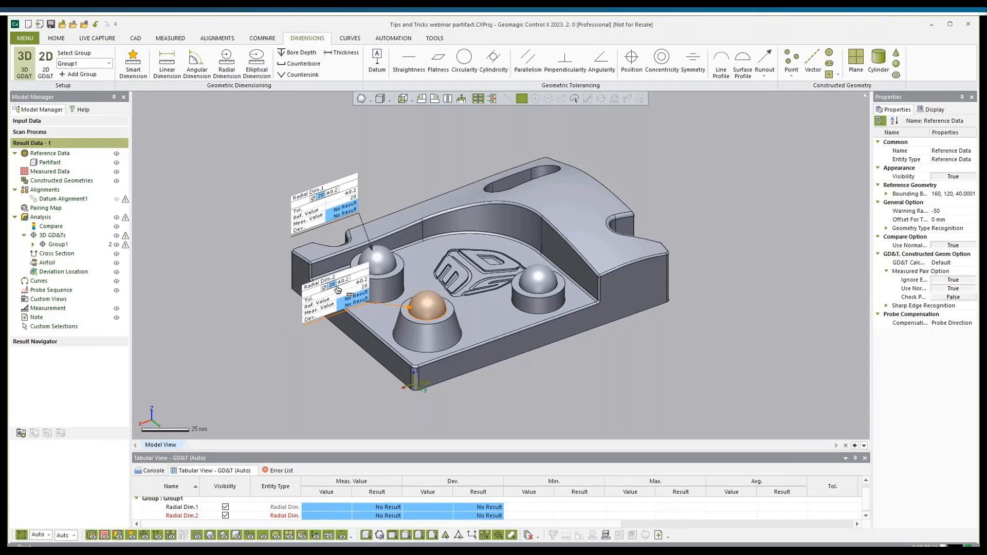
- Add a radial dimension with ±0.2 tolerance to the sphere nearest the raised block and adjust its label's position
click(226, 64)
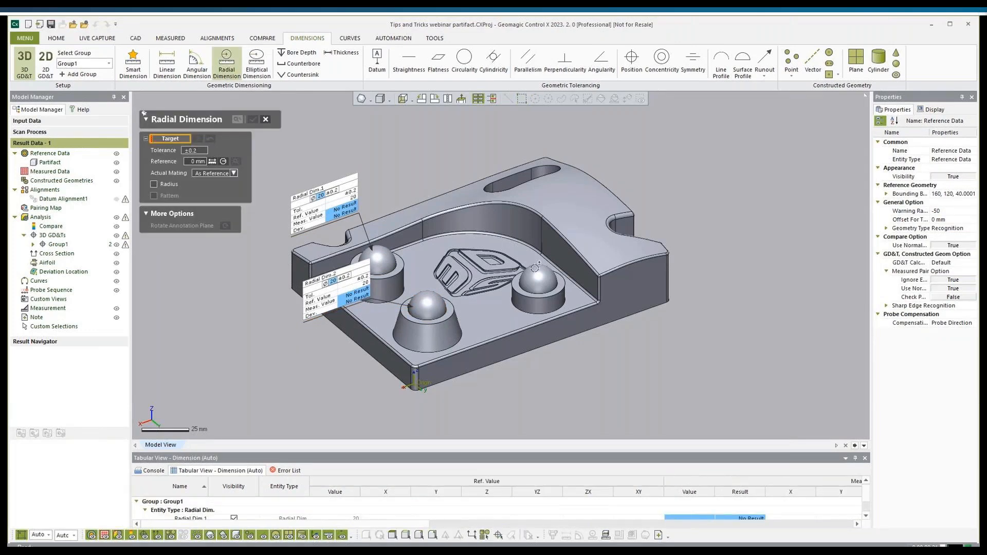
click(551, 265)
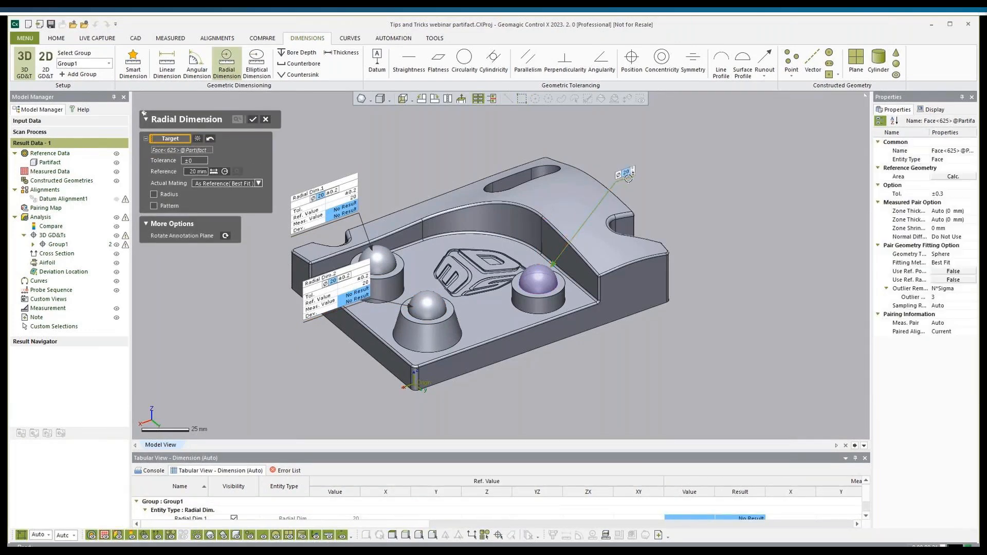
click(625, 178)
click(196, 160)
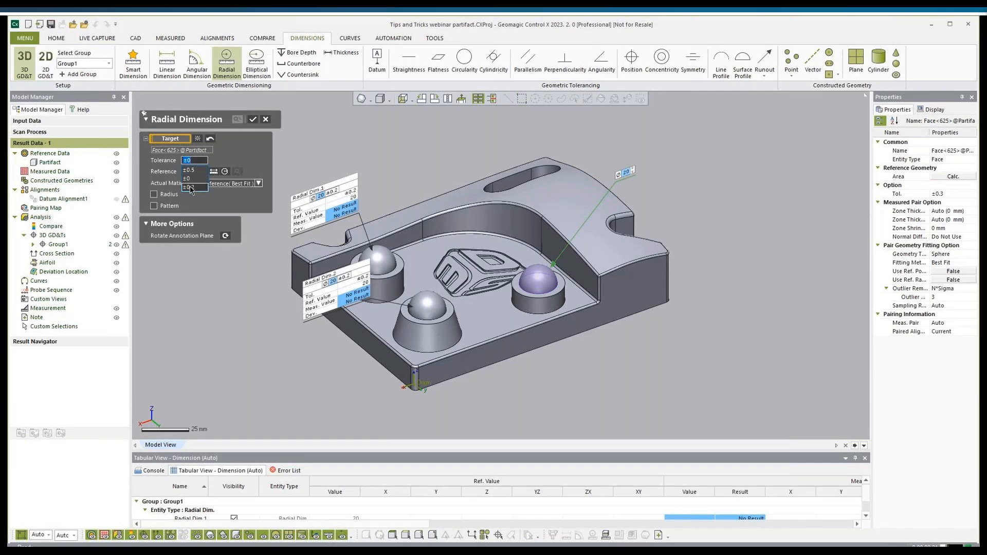
click(189, 187)
click(253, 120)
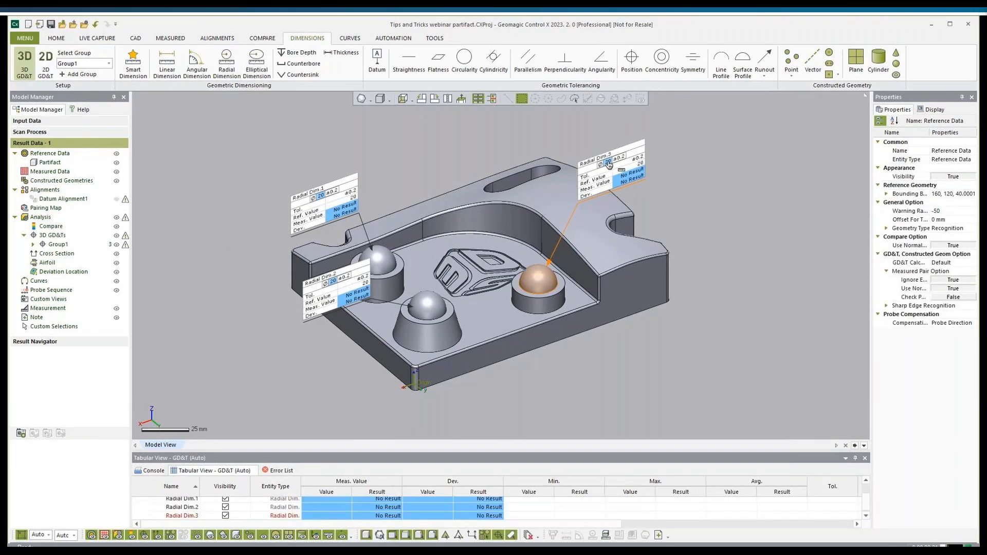
drag(611, 165, 601, 168)
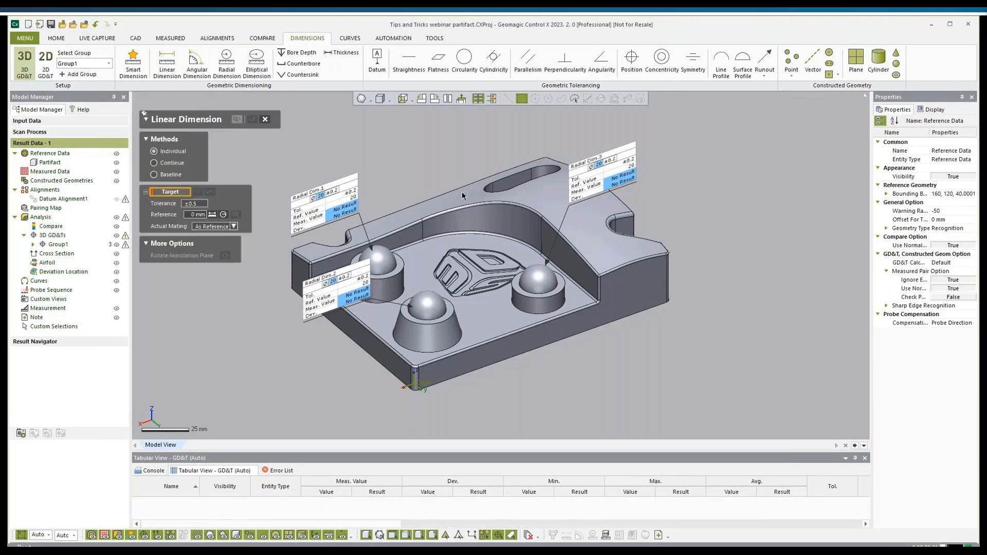
- Add an X-axis linear dimension with ±0.2 tolerance between the sphere nearest the raised block and the sphere on the rear cylindrical base
click(536, 279)
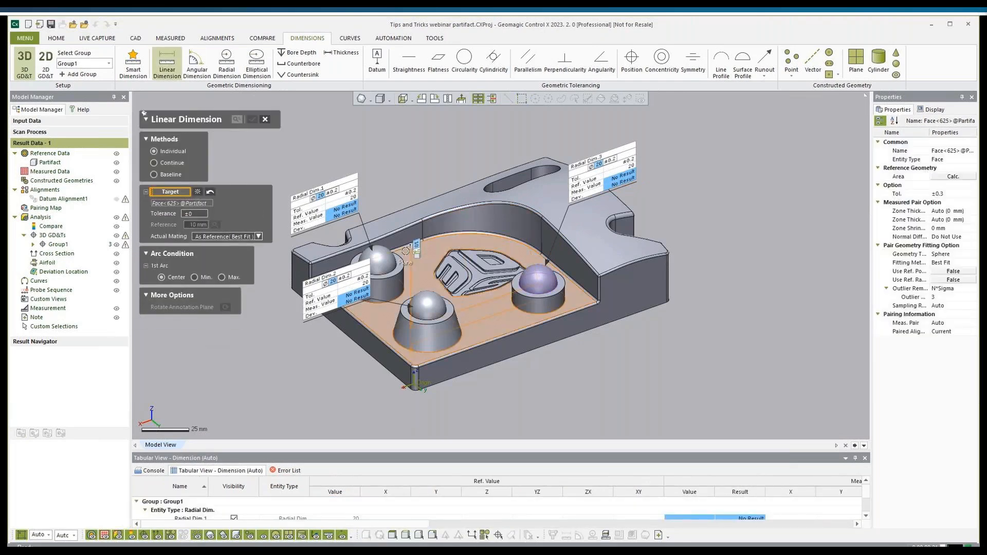
click(377, 250)
click(378, 251)
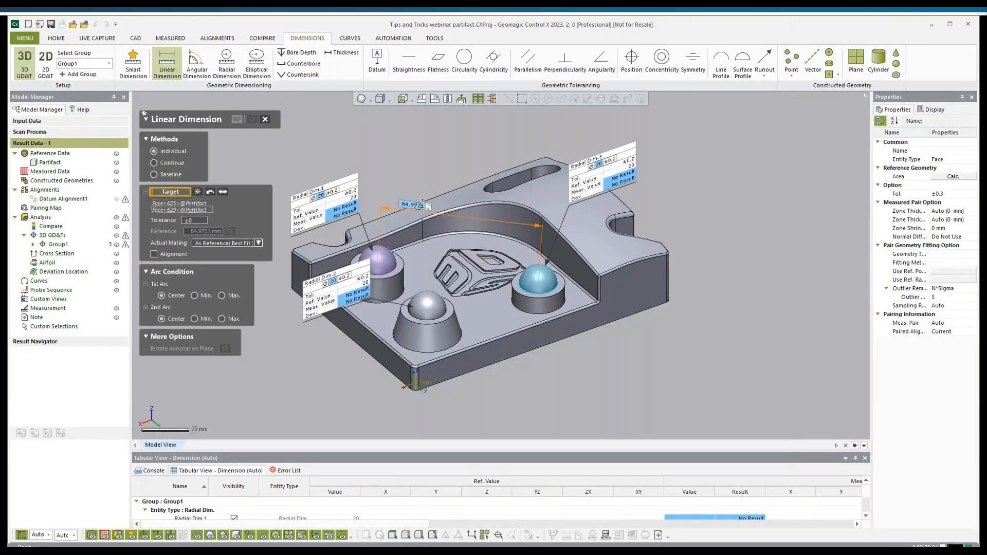
click(447, 174)
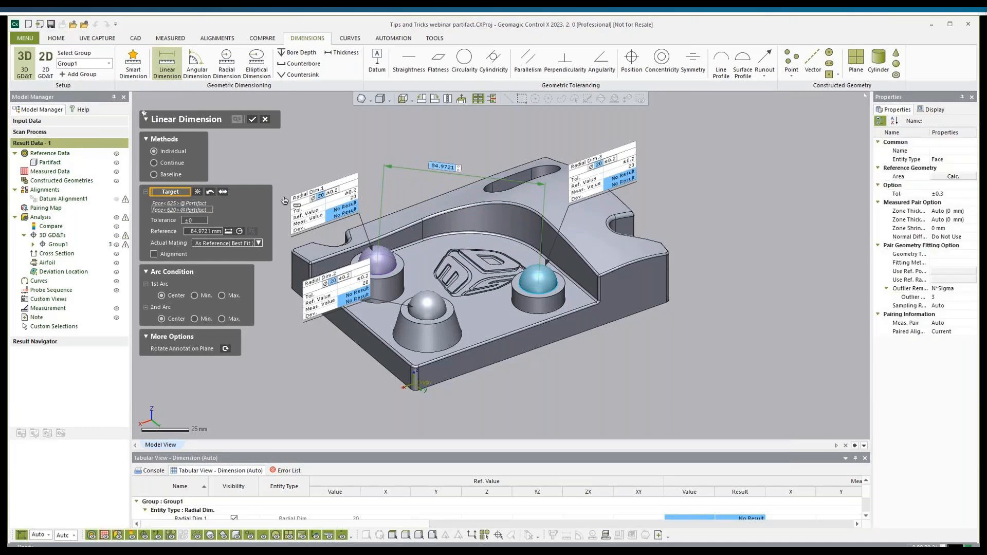
click(204, 221)
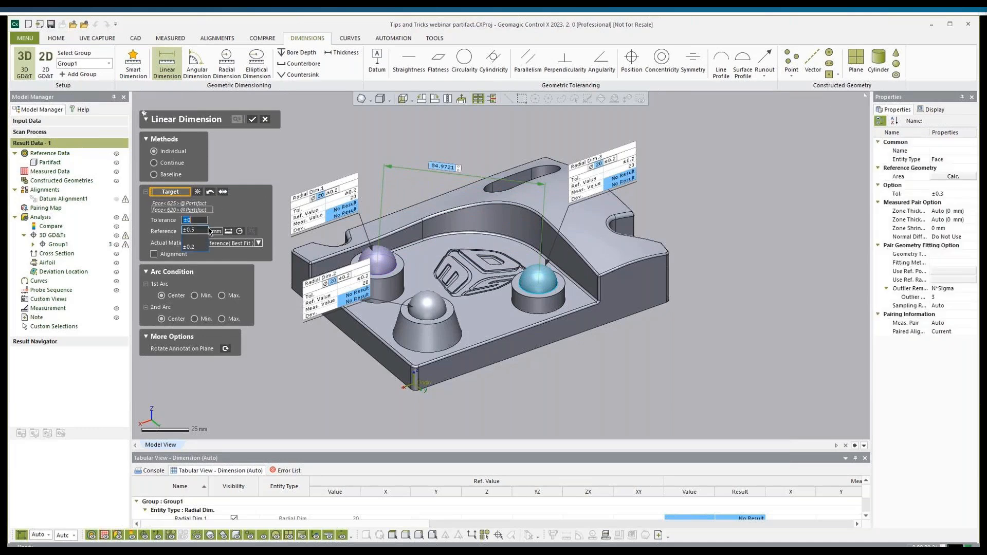
click(200, 248)
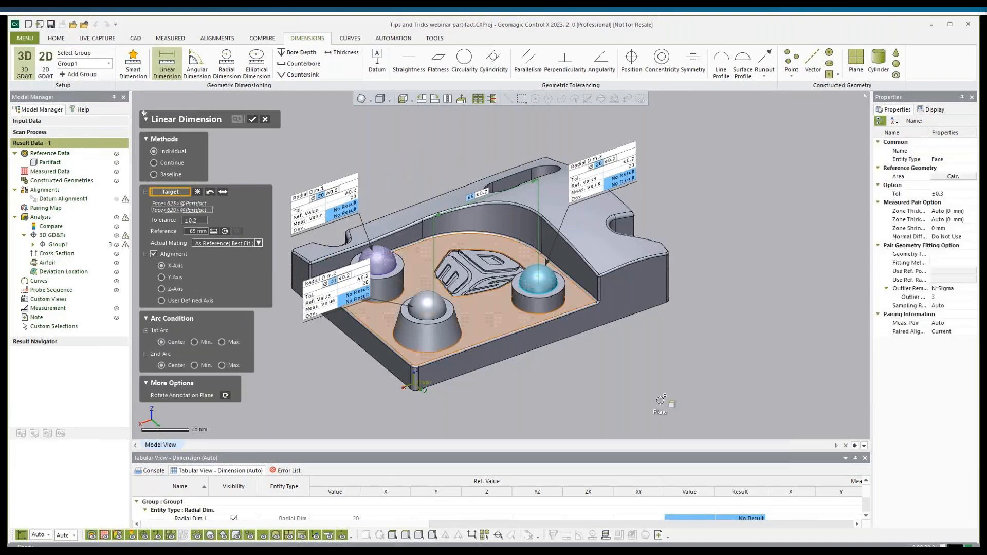
mouse_move(618, 378)
right_down()
mouse_move(510, 308)
mouse_move(520, 259)
mouse_move(512, 252)
right_up()
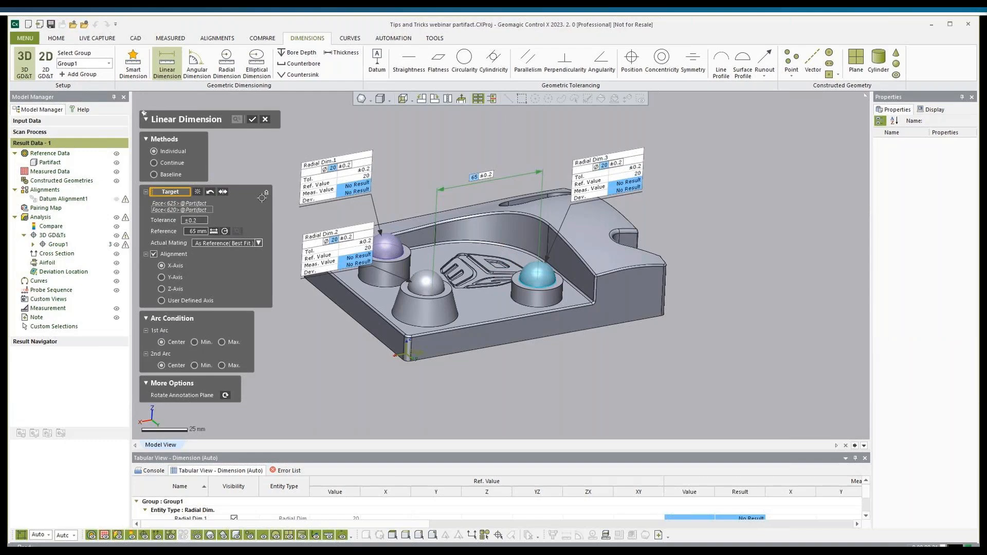
click(251, 121)
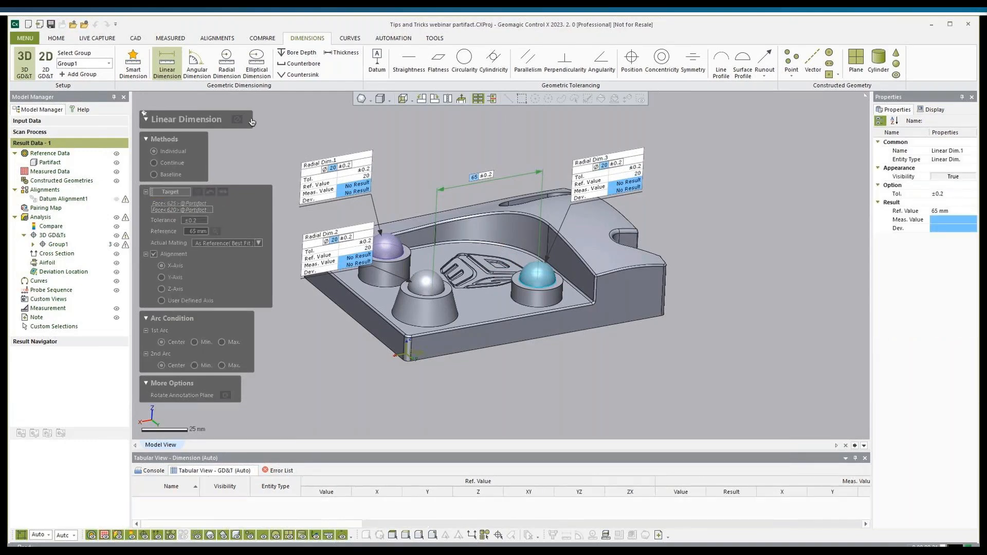
- Add a Y-axis linear dimension with ±0.2 tolerance between the spheres on the rear cylindrical and conical bases, and move its label lower
right_drag(623, 304, 424, 201)
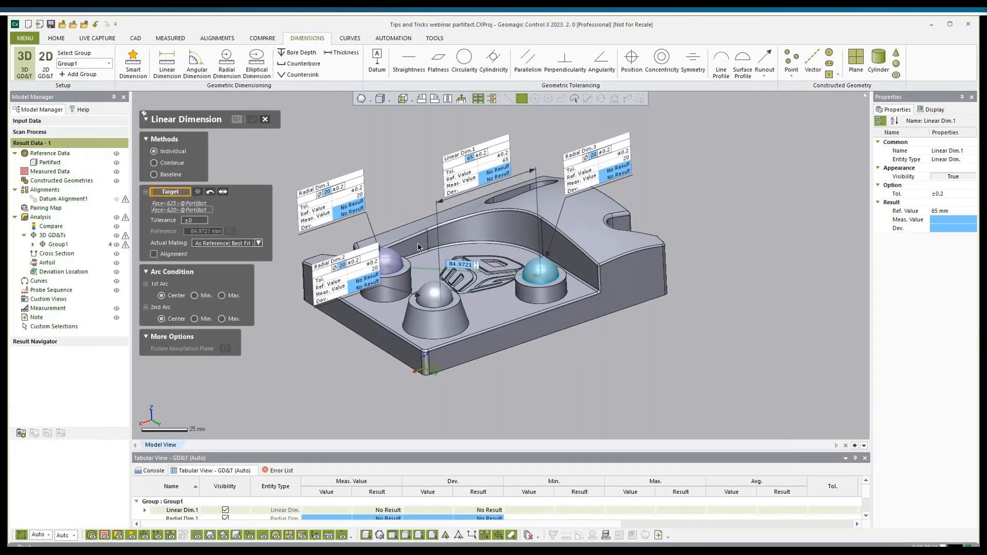
click(392, 255)
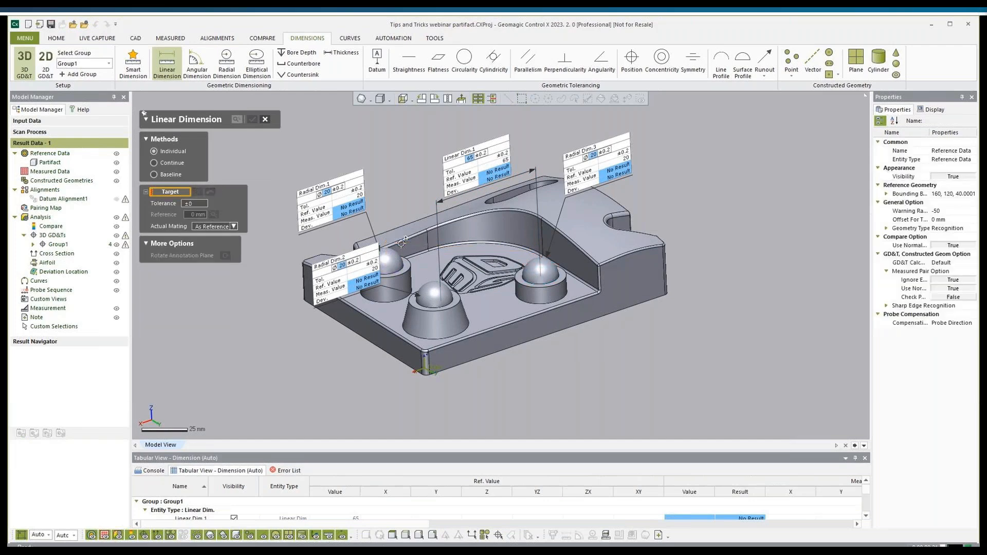
click(392, 256)
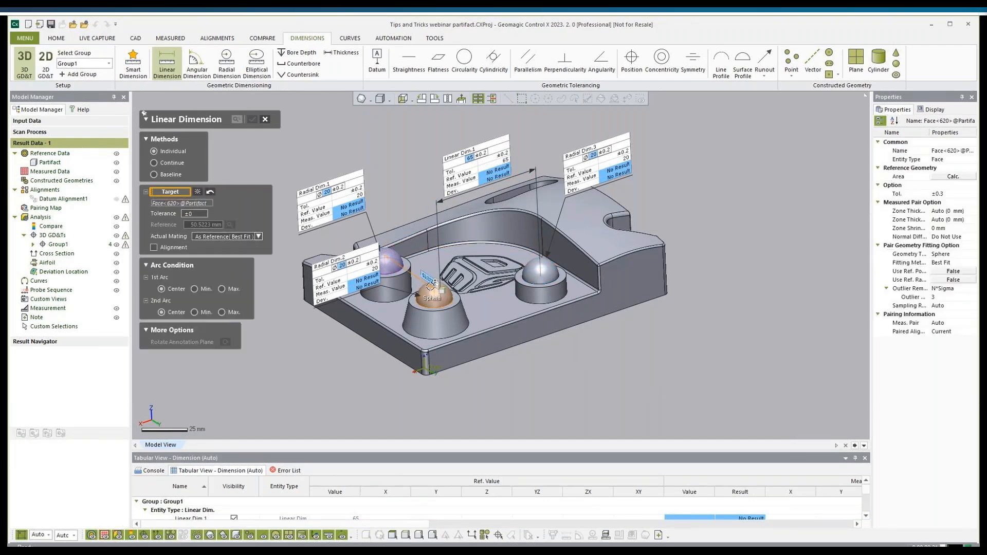
click(416, 205)
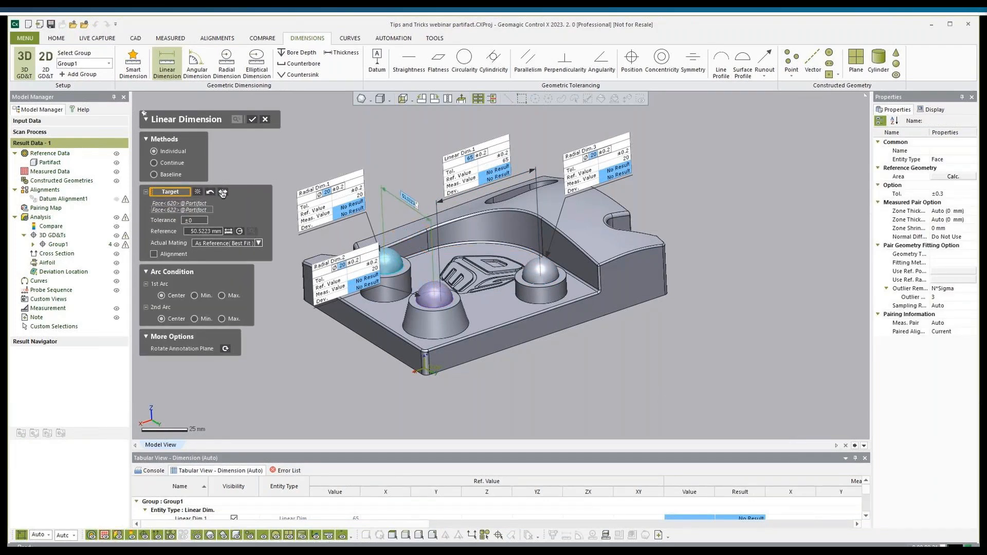
click(198, 219)
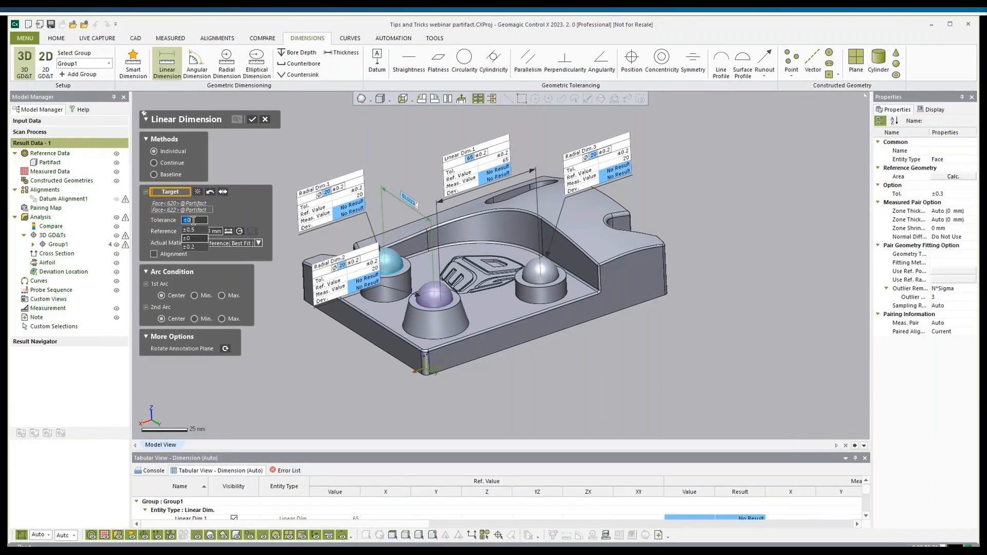
click(198, 248)
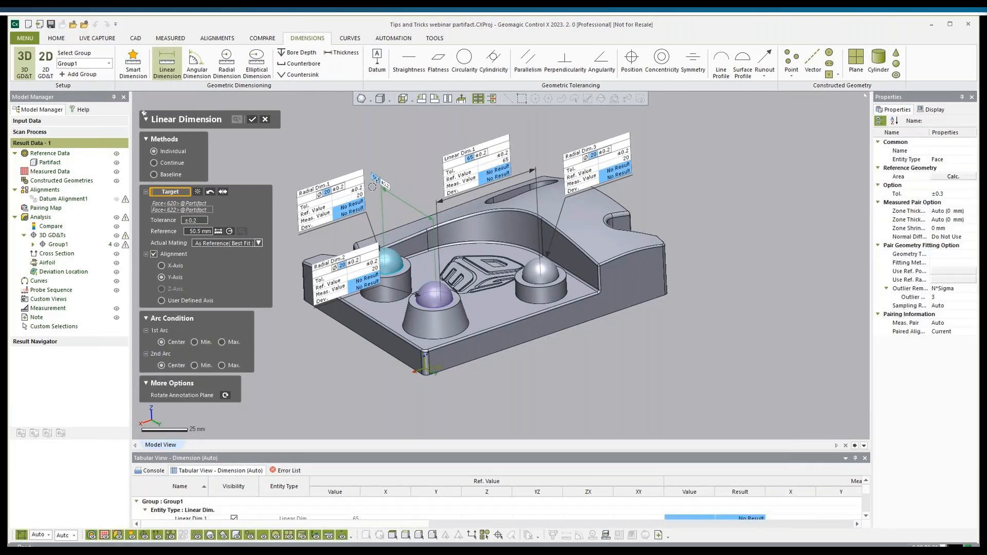
click(251, 120)
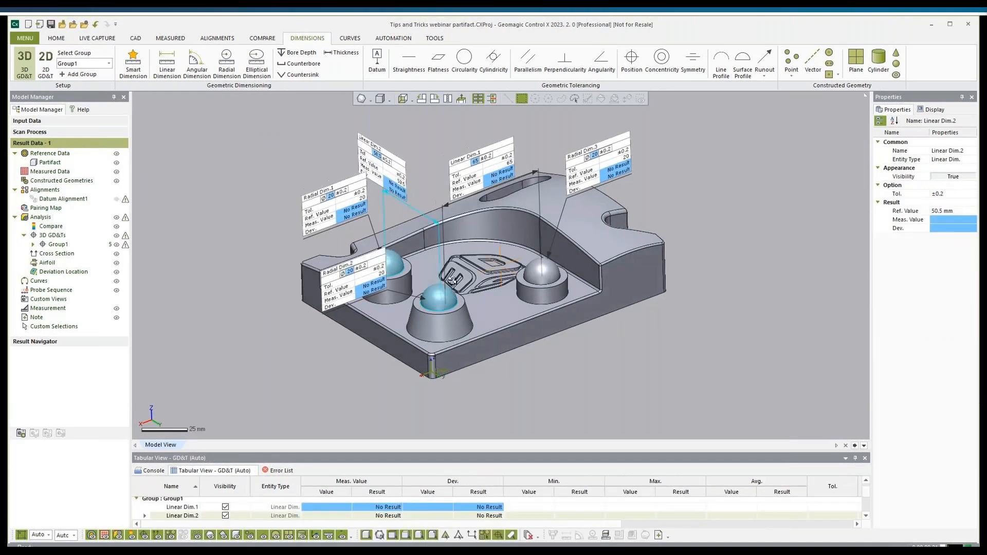
drag(438, 185, 439, 194)
mouse_move(500, 265)
right_down()
mouse_move(320, 238)
mouse_move(632, 285)
mouse_move(616, 281)
mouse_move(693, 249)
mouse_move(591, 288)
mouse_move(481, 304)
mouse_move(487, 261)
mouse_move(487, 270)
right_up()
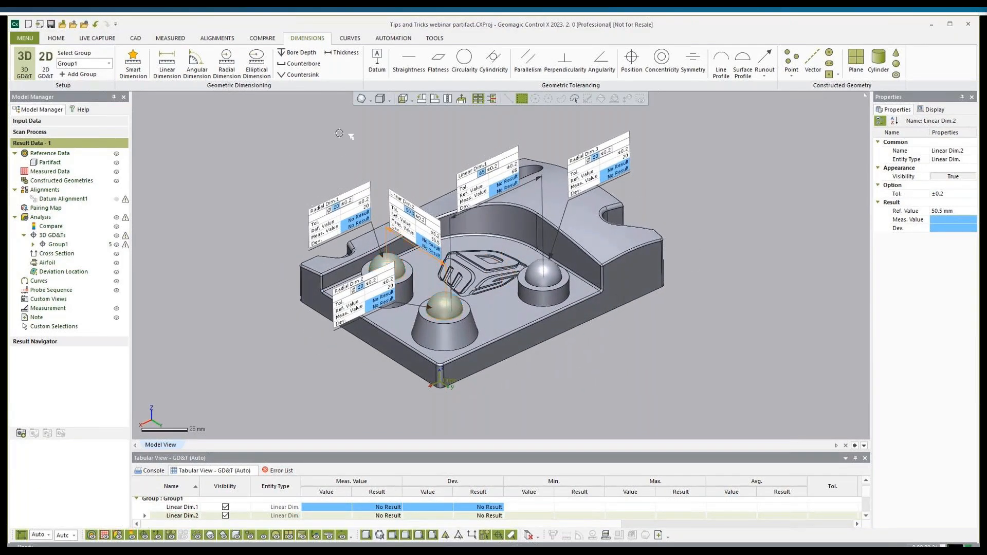
- Add an angular dimension with ±0.5 tolerance between the two straight inner walls of the pocket and place its label over the pocket
click(197, 65)
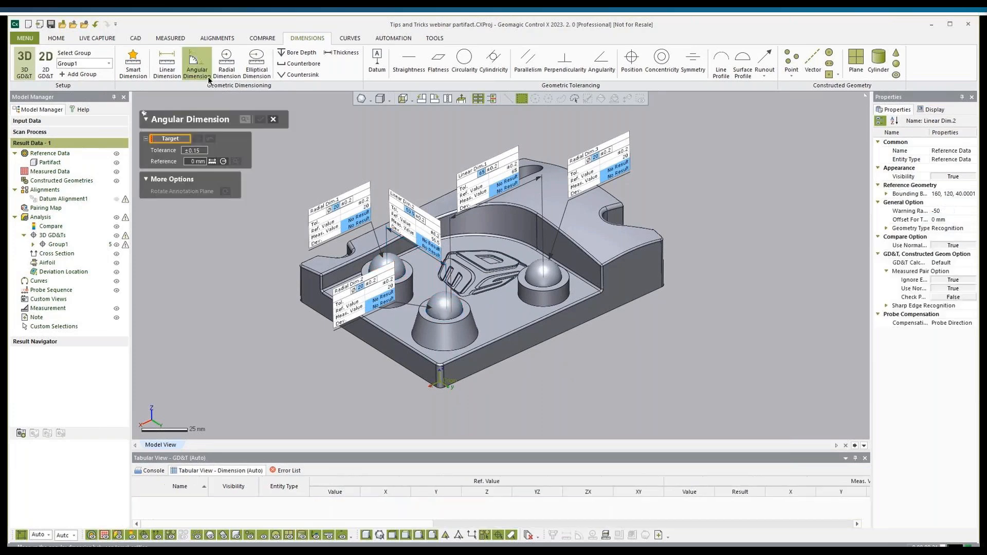
click(397, 248)
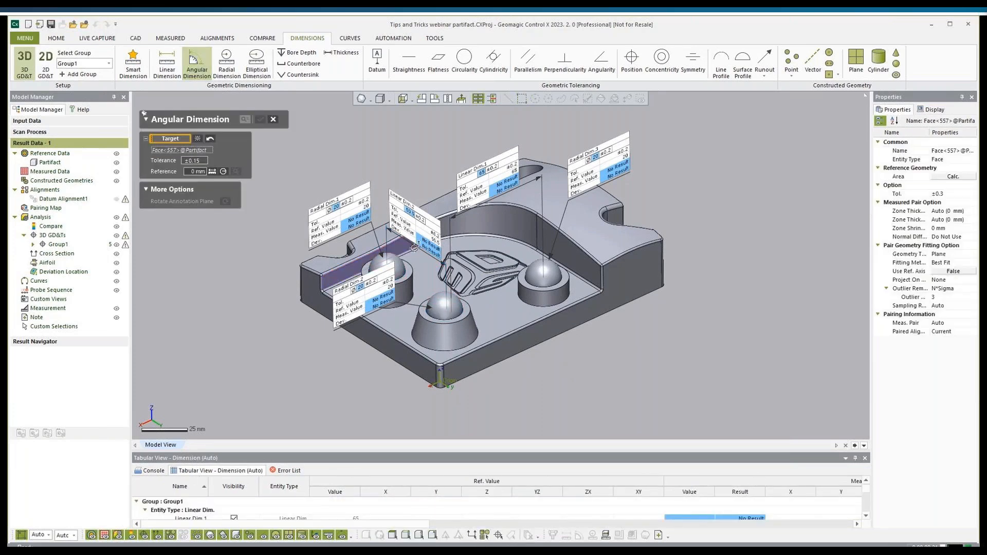
click(550, 258)
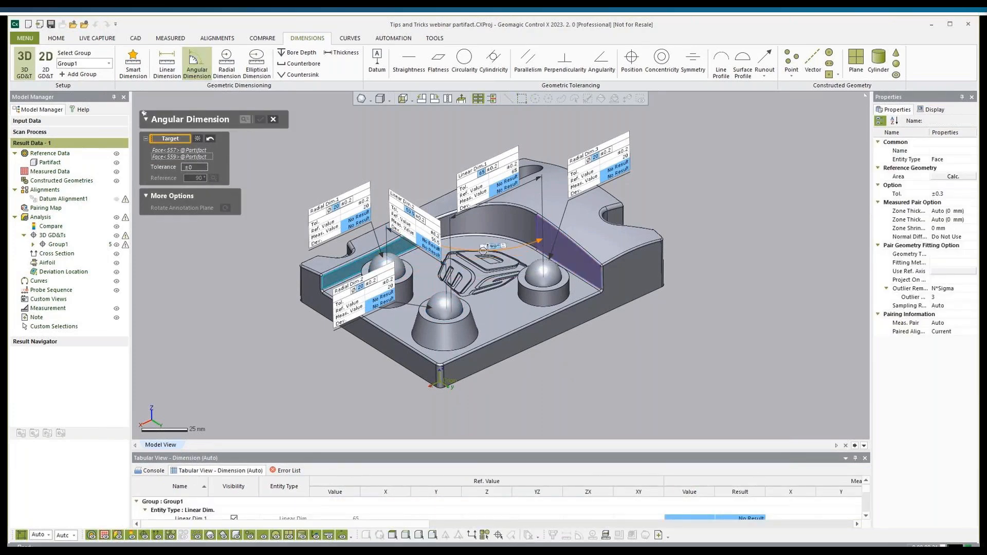
click(207, 167)
key(Return)
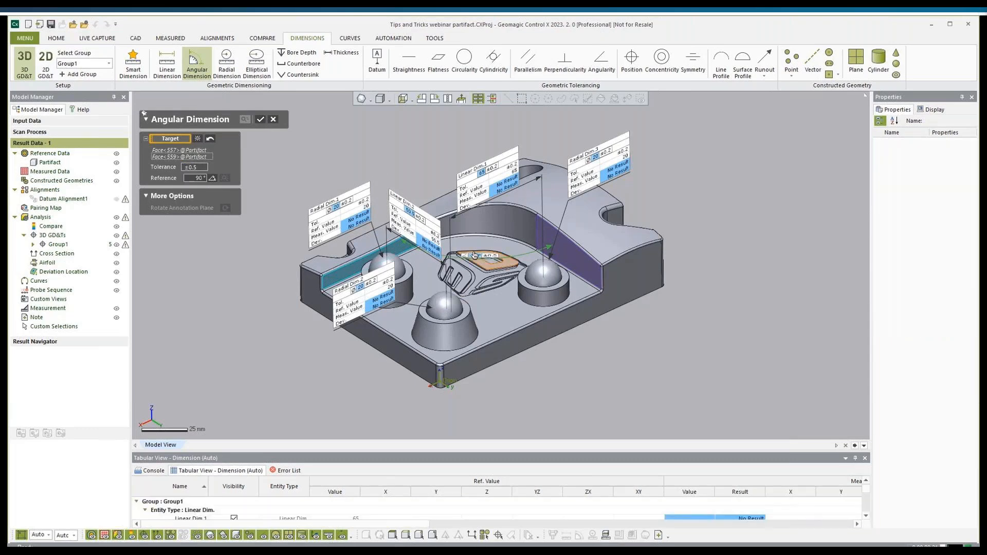
drag(475, 257, 477, 247)
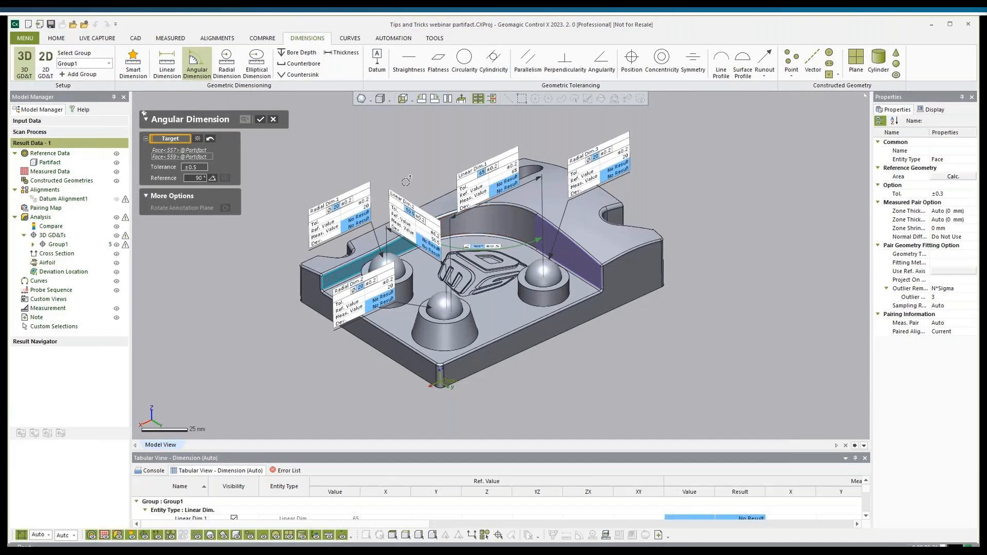
click(260, 120)
- Hide the dimensions in Group1 and add a second dimension group
right_drag(522, 361, 459, 302)
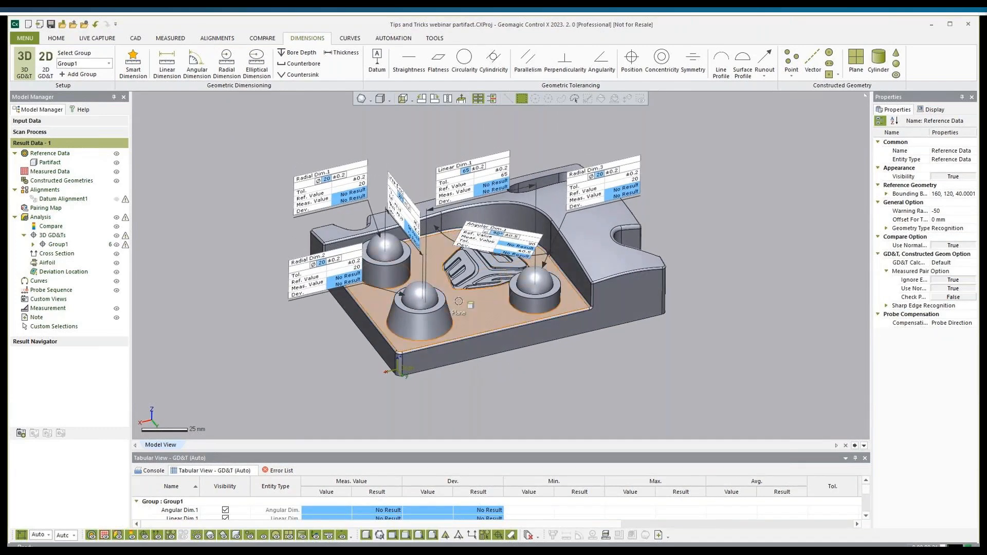
click(117, 244)
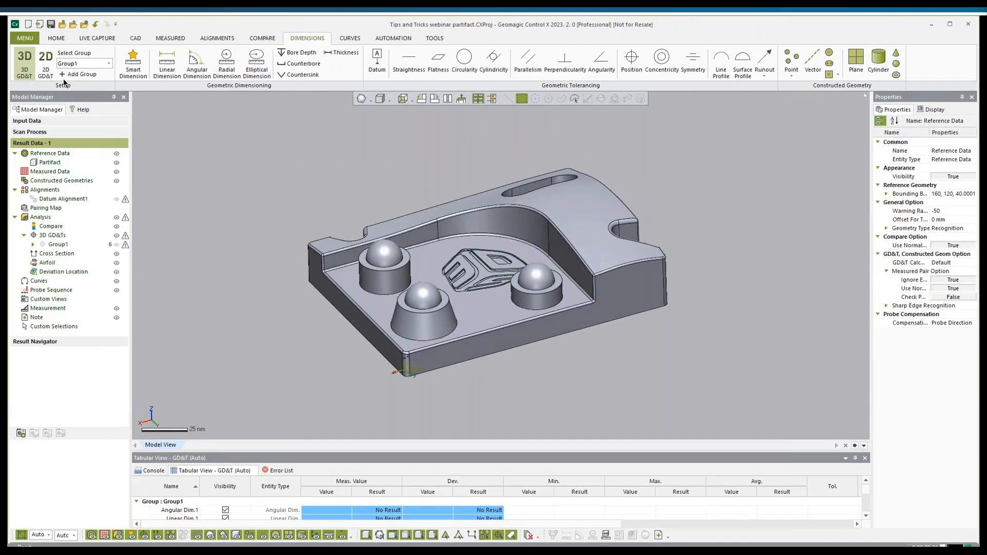
click(67, 75)
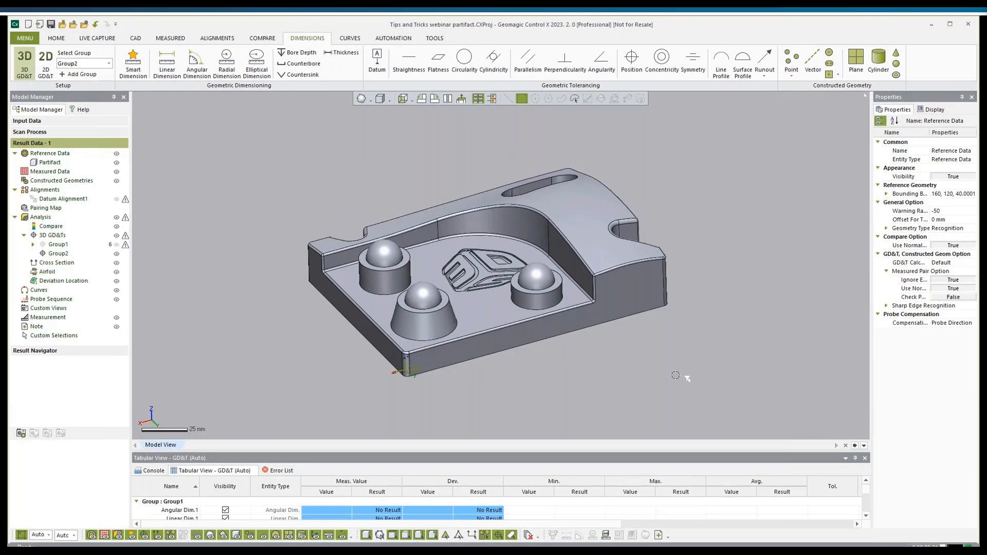
- Add an angular dimension with ±0.1 tolerance between the flat inner wall of the raised block and the recessed floor
right_drag(591, 325, 554, 248)
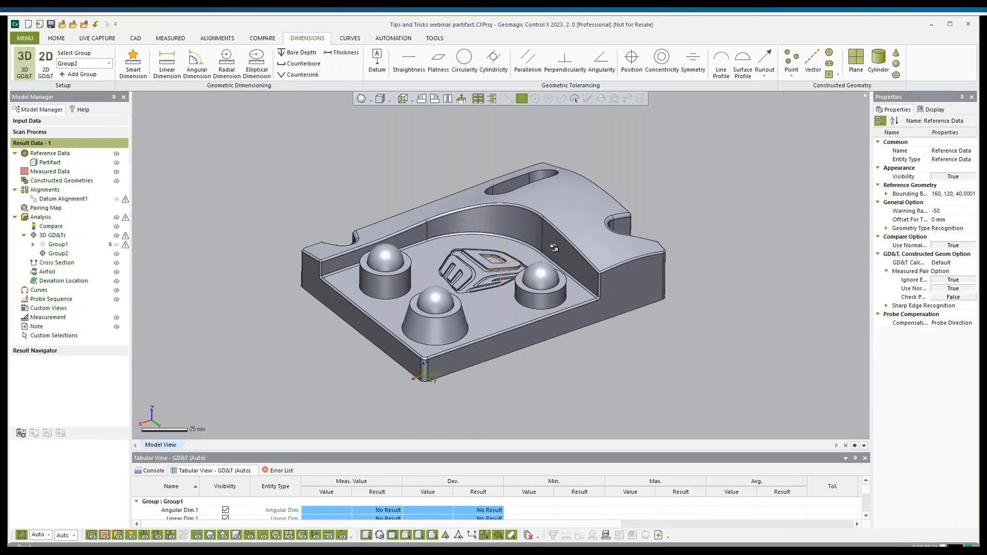
scroll(555, 249, up, 5)
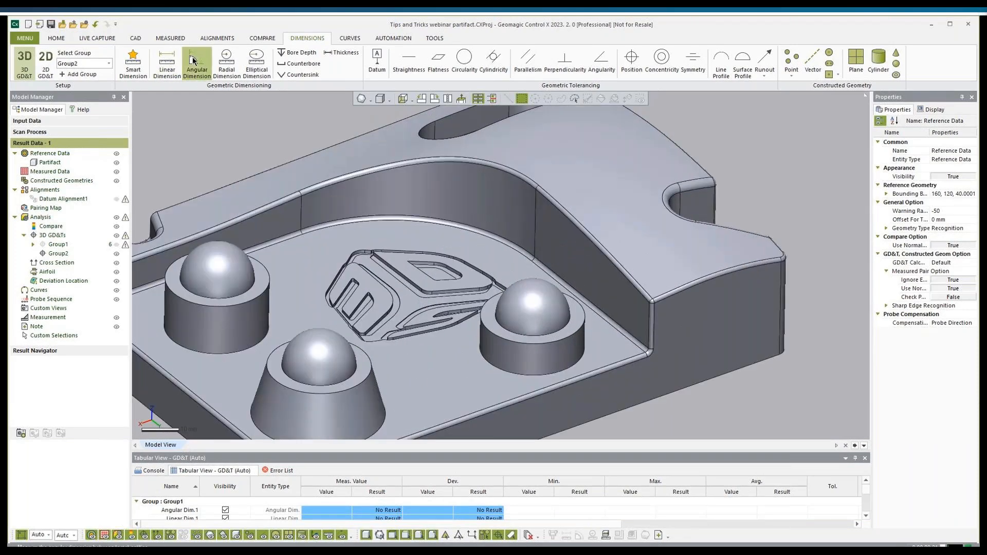
click(194, 60)
click(602, 279)
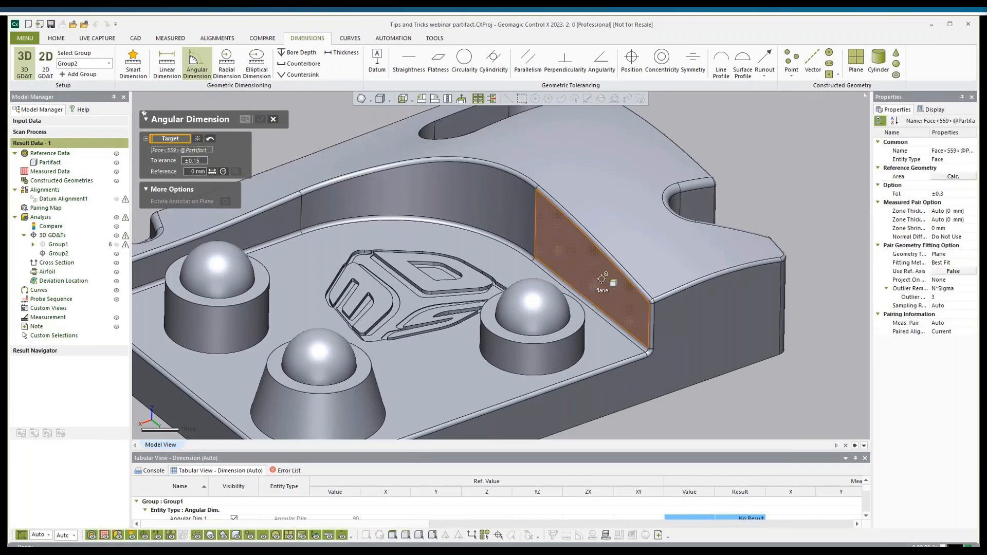
click(615, 349)
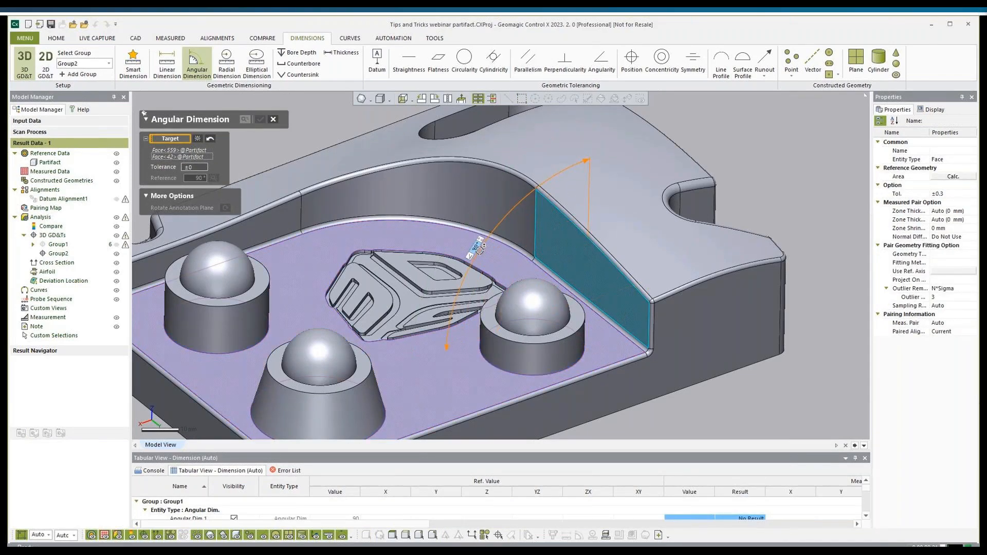
click(479, 249)
click(195, 166)
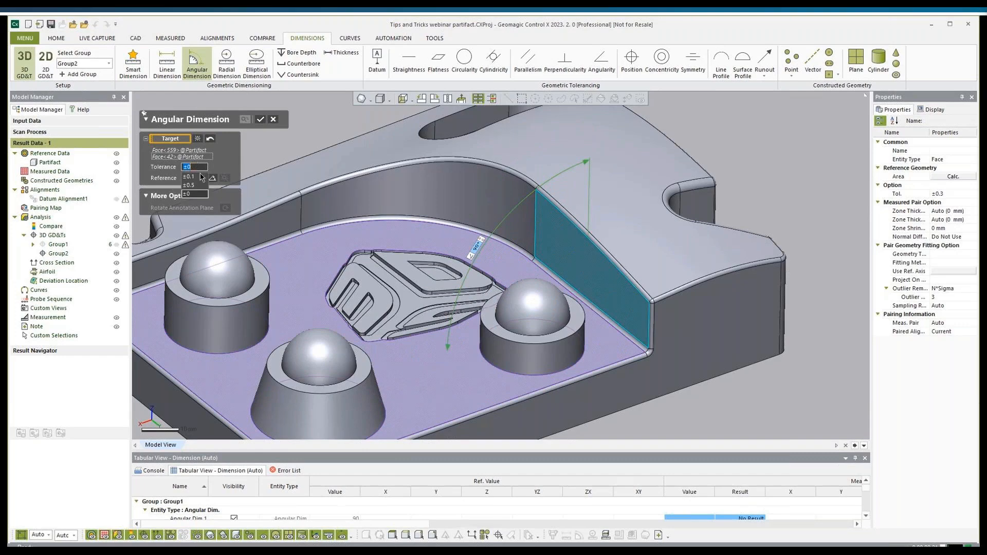
click(201, 177)
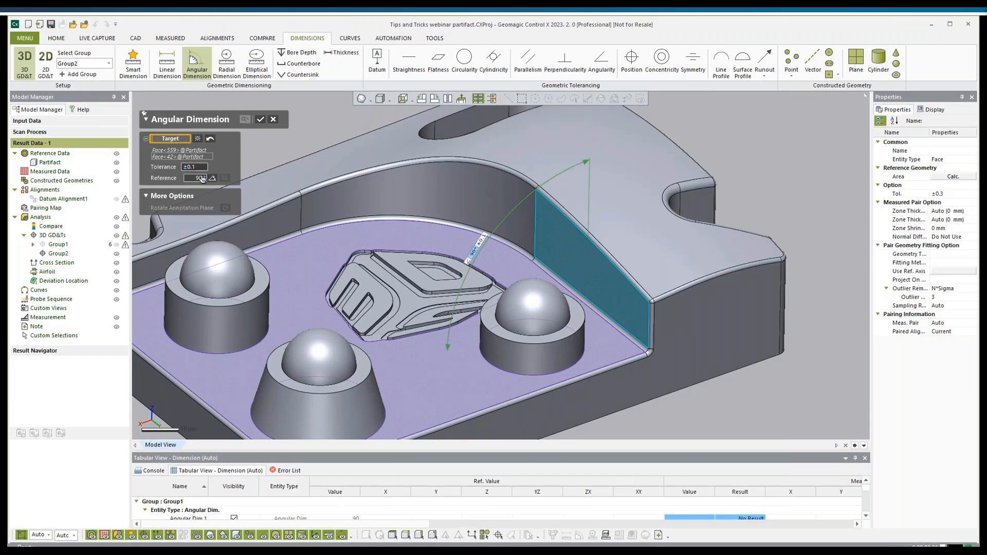
click(260, 122)
- Add a radial dimension with ±0.2 tolerance to the rear cylindrical base, placing its label beyond the part's edge
scroll(727, 335, down, 3)
right_drag(692, 402, 646, 334)
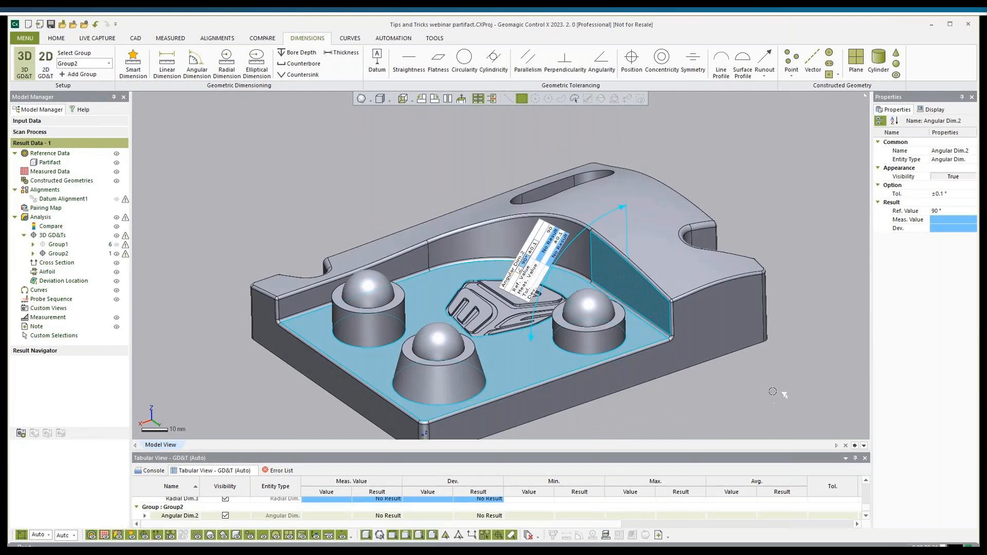
click(758, 383)
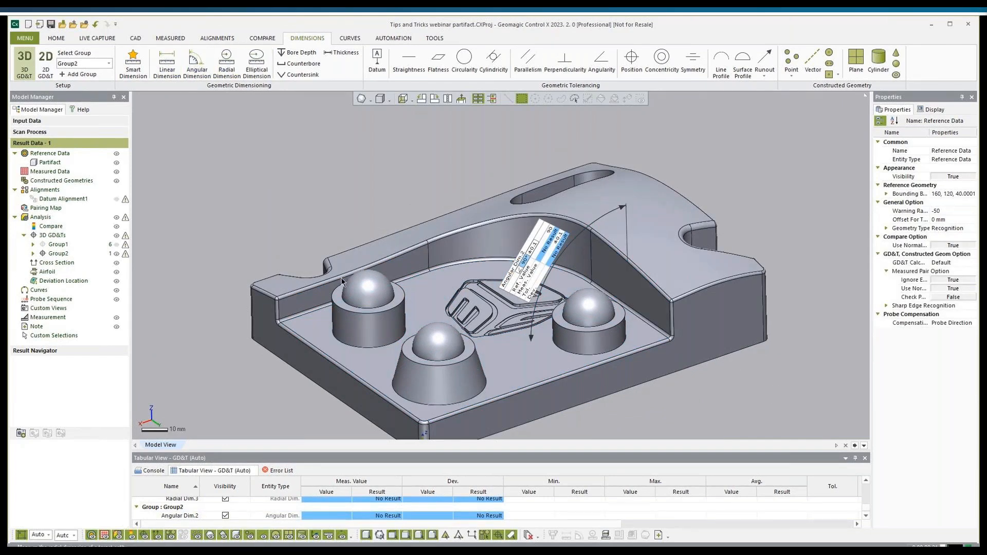
click(335, 320)
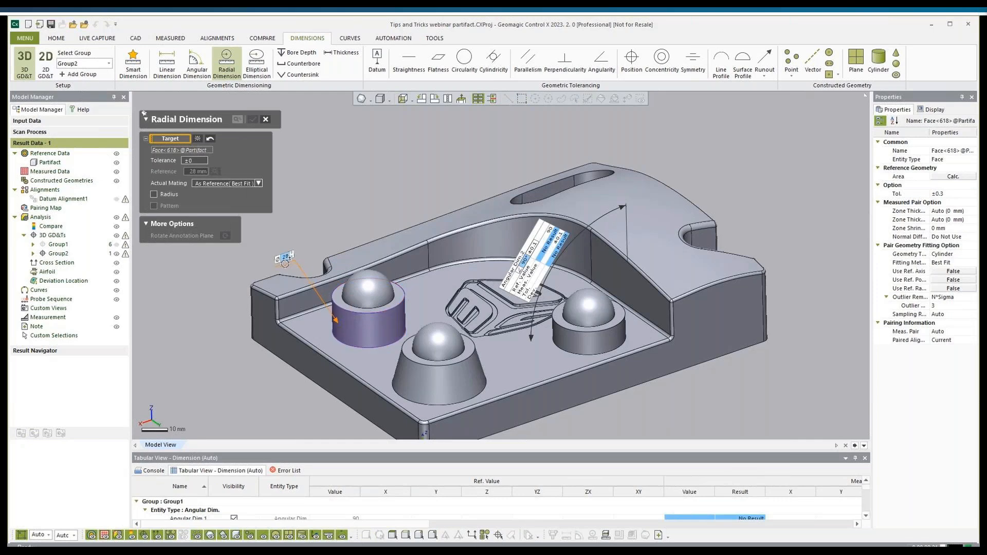
click(282, 253)
click(194, 161)
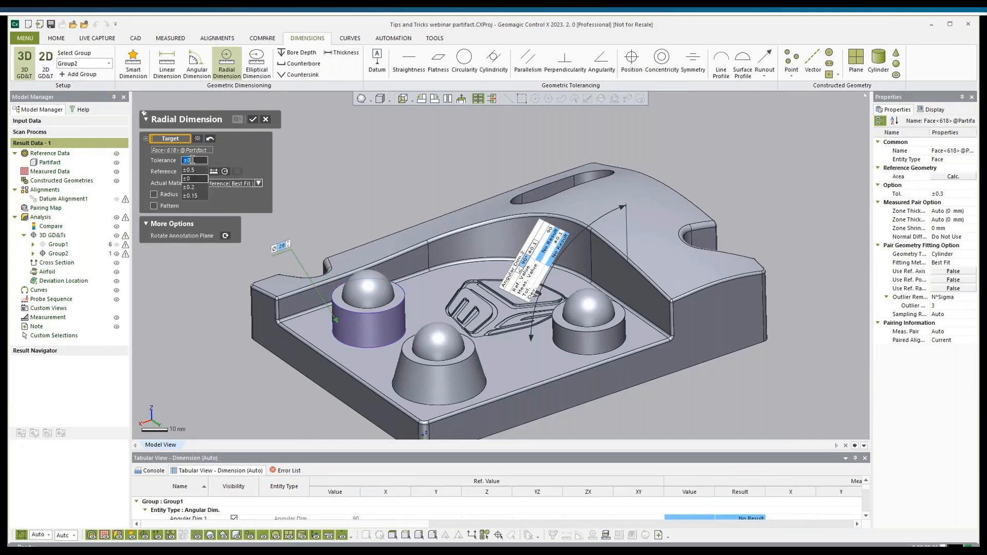
click(195, 187)
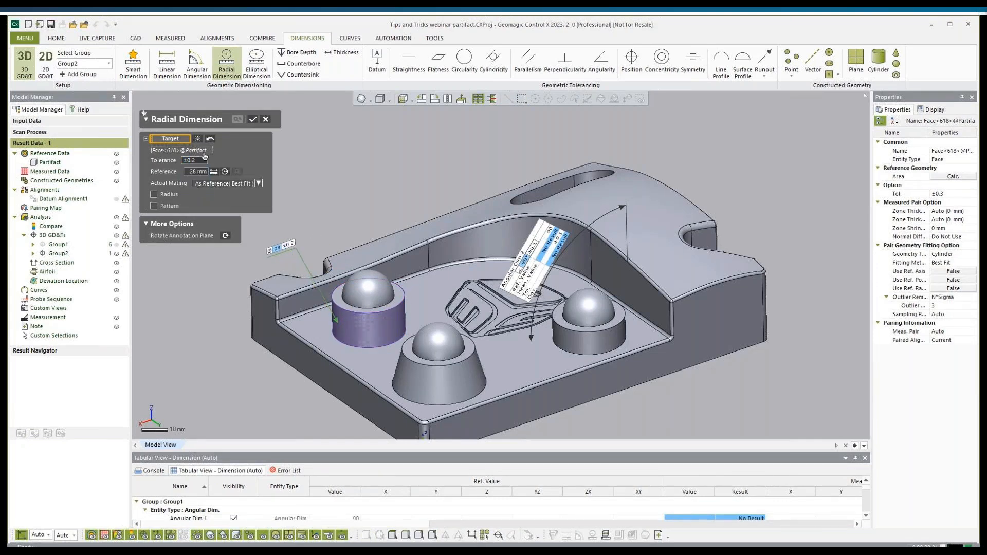
click(253, 120)
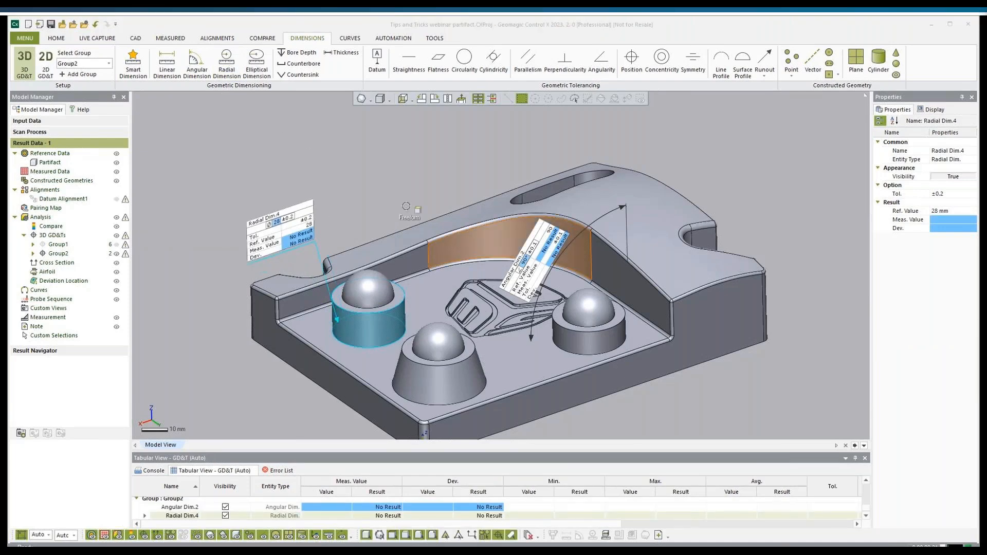
- Add a radial dimension with ±0.2 tolerance to the curved inner wall of the pocket, placing its label above the part
click(226, 57)
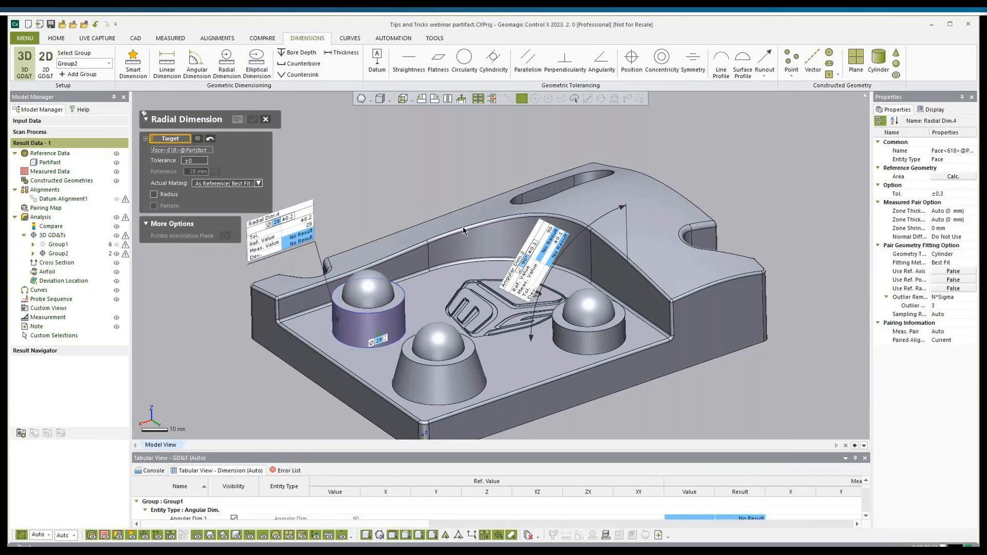
click(476, 237)
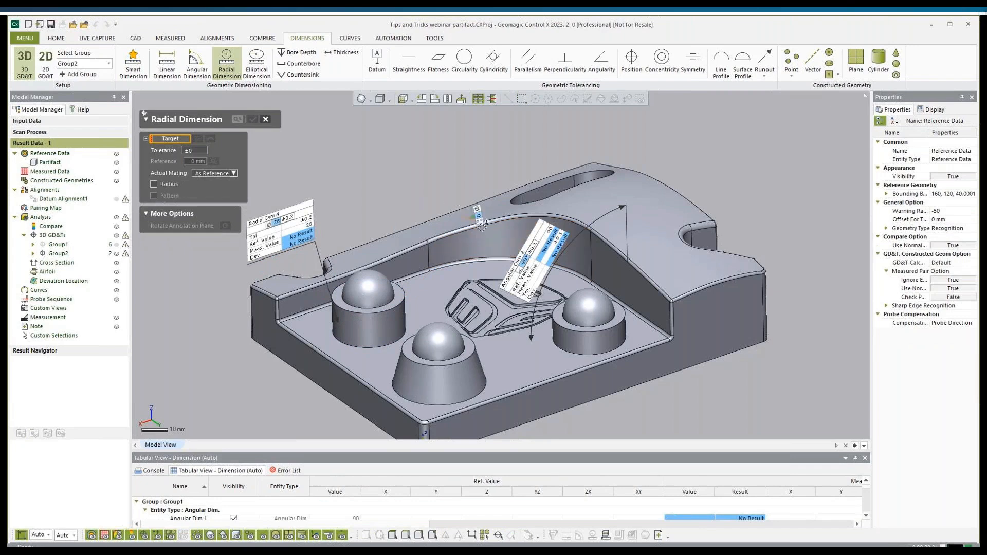
click(445, 177)
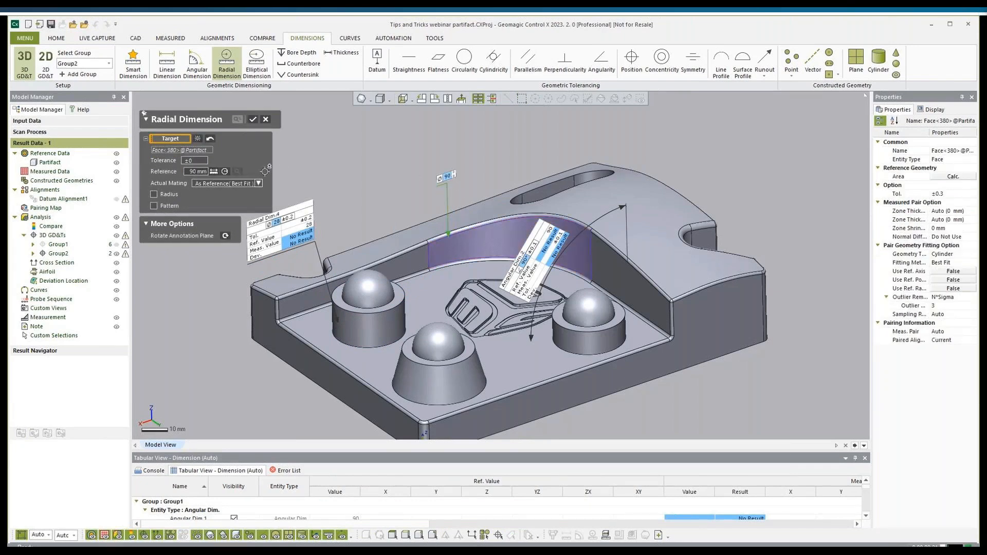
click(206, 160)
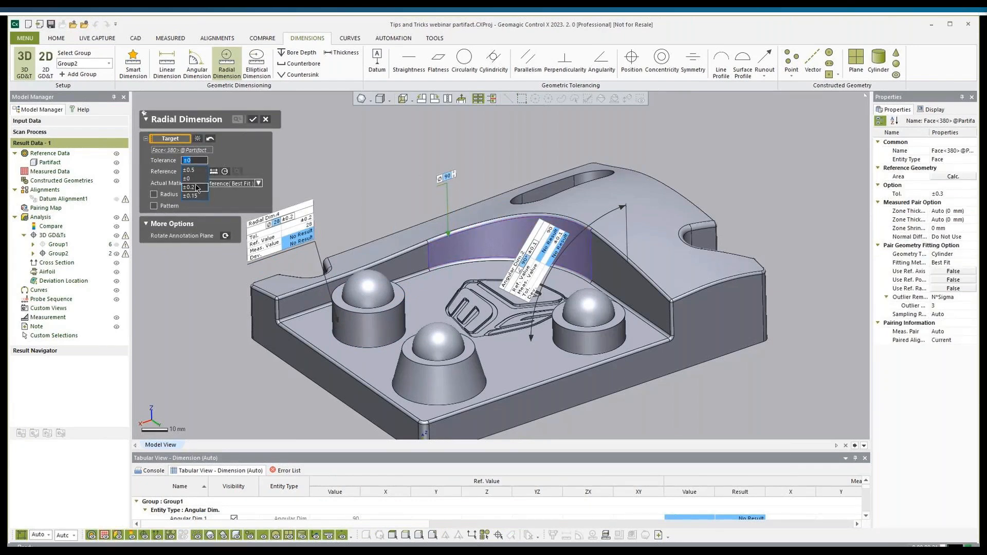
click(196, 187)
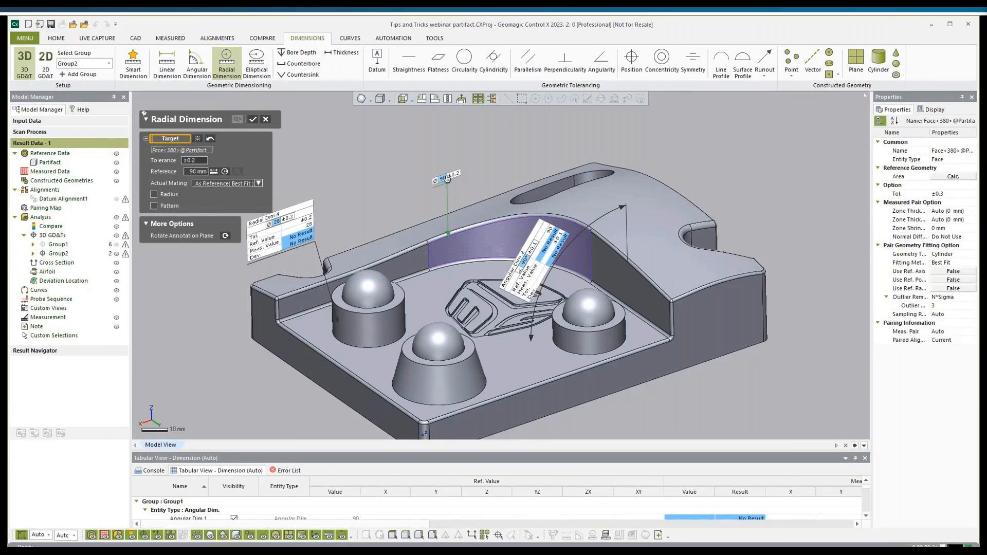
click(254, 123)
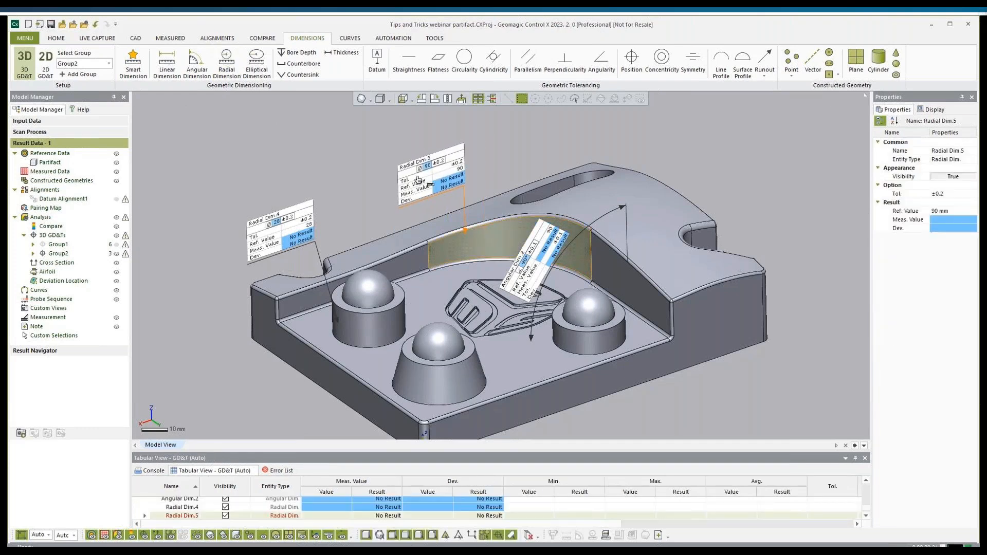
click(370, 140)
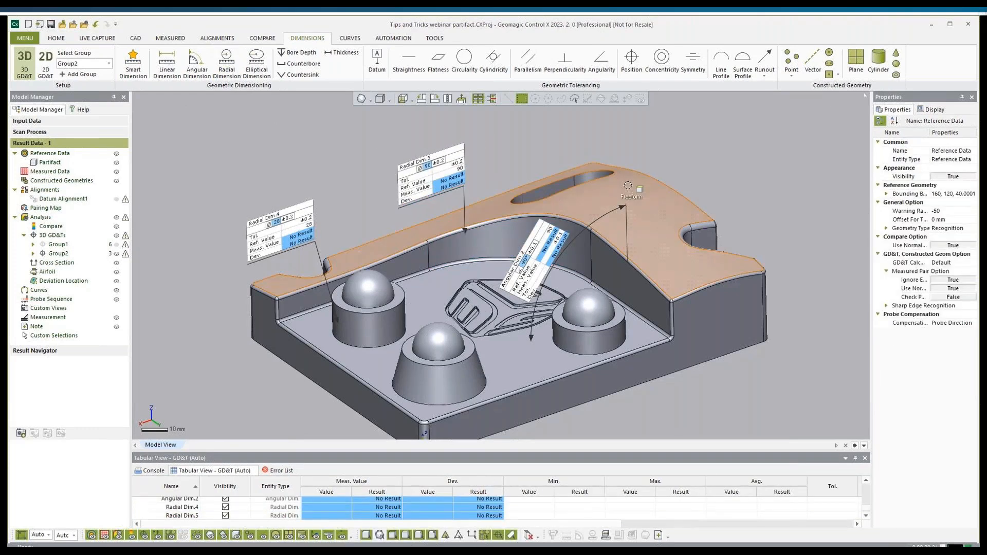
- Add a linear dimension with ±0.2 tolerance between the centers of the slot's two rounded end faces, with the label above the slot
right_drag(692, 158, 360, 197)
click(168, 65)
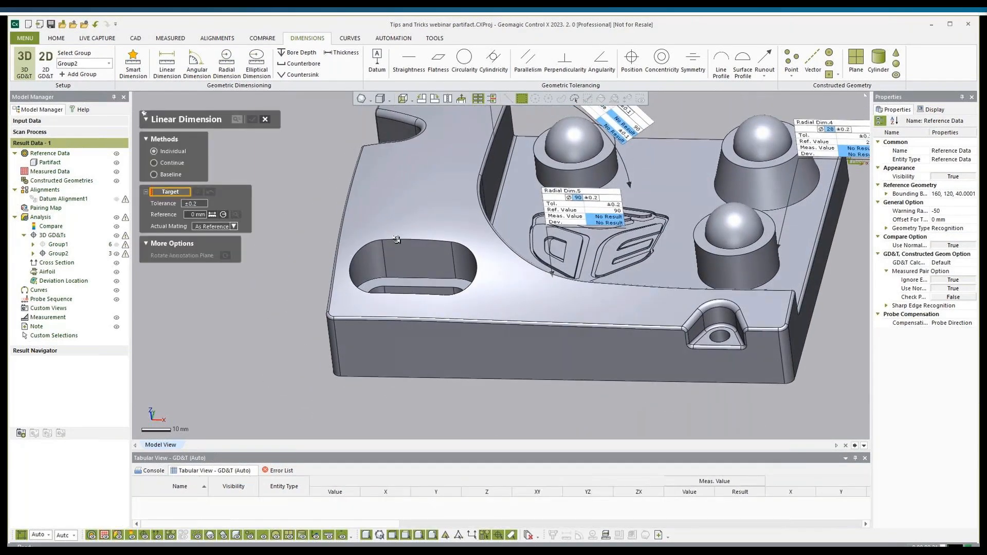
click(377, 255)
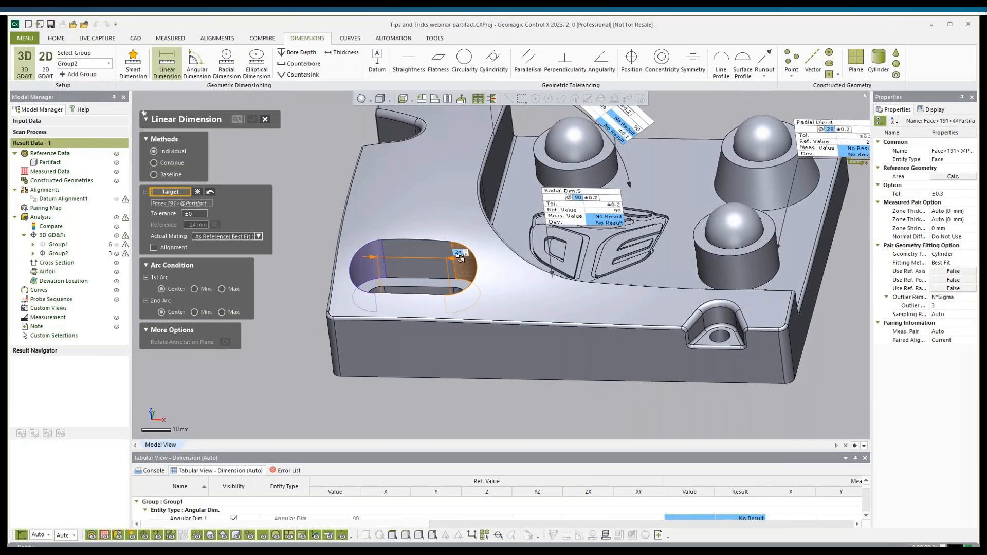
click(479, 260)
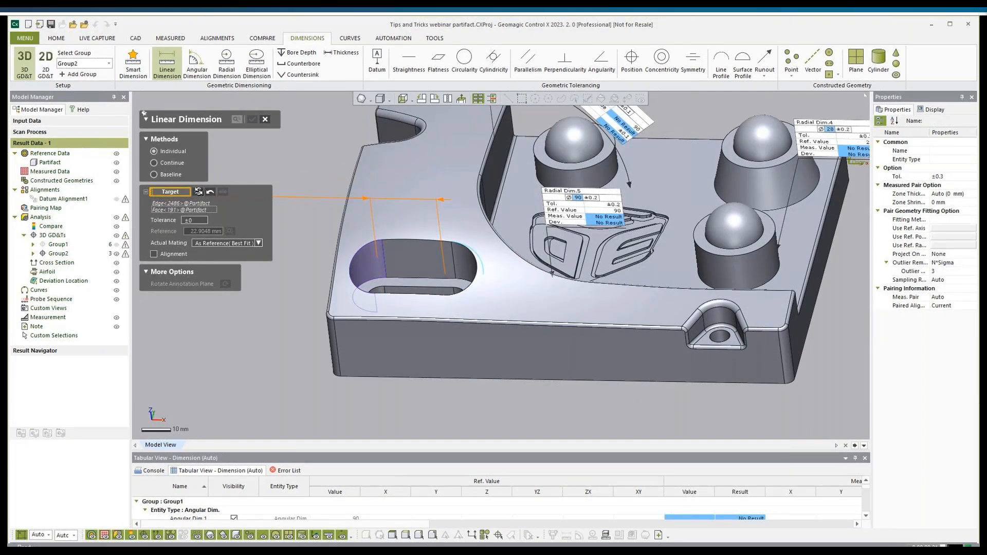
click(198, 191)
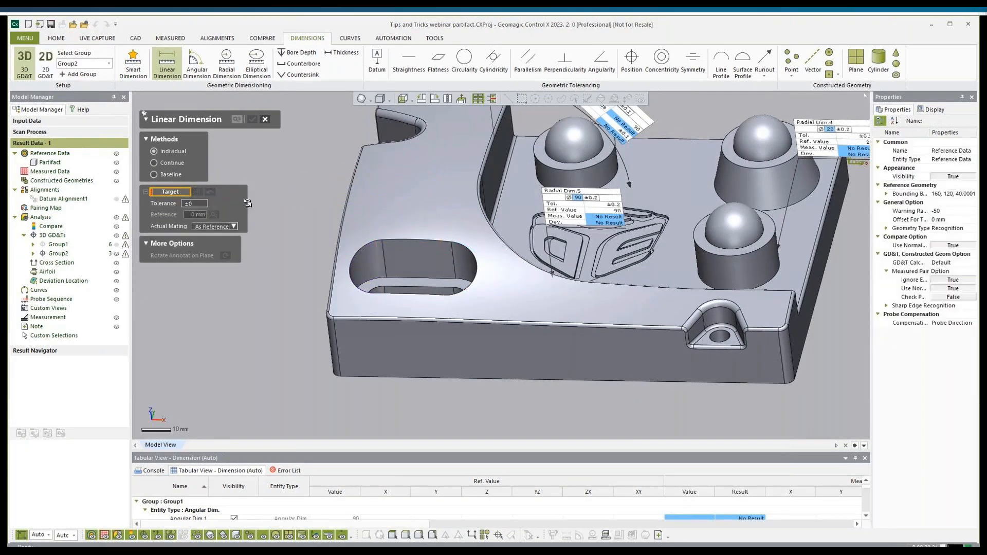
click(462, 263)
click(369, 262)
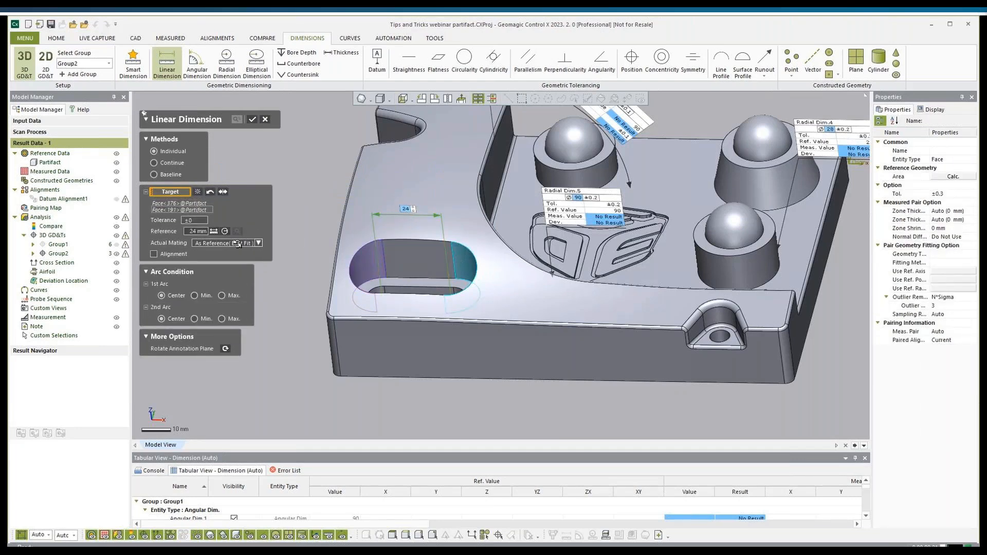
click(195, 220)
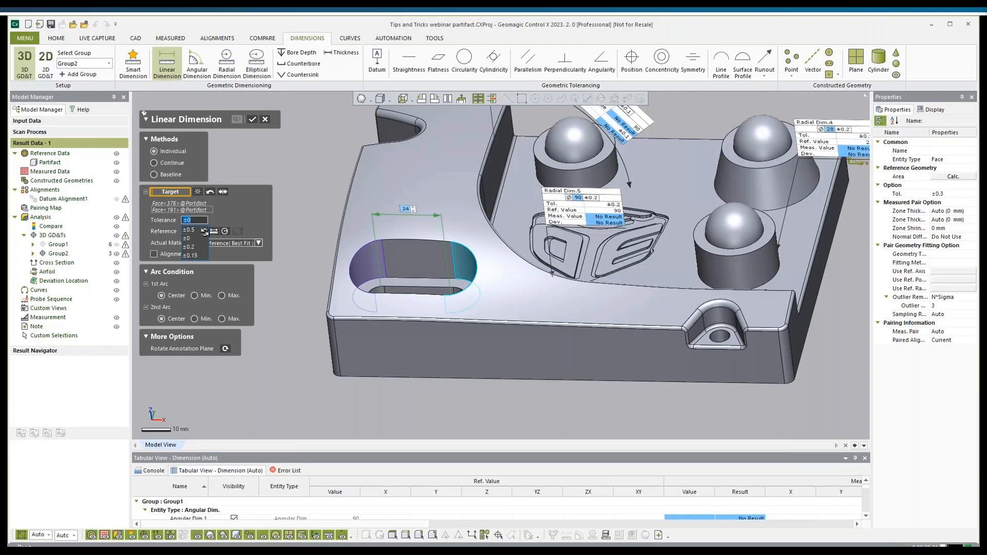
click(197, 247)
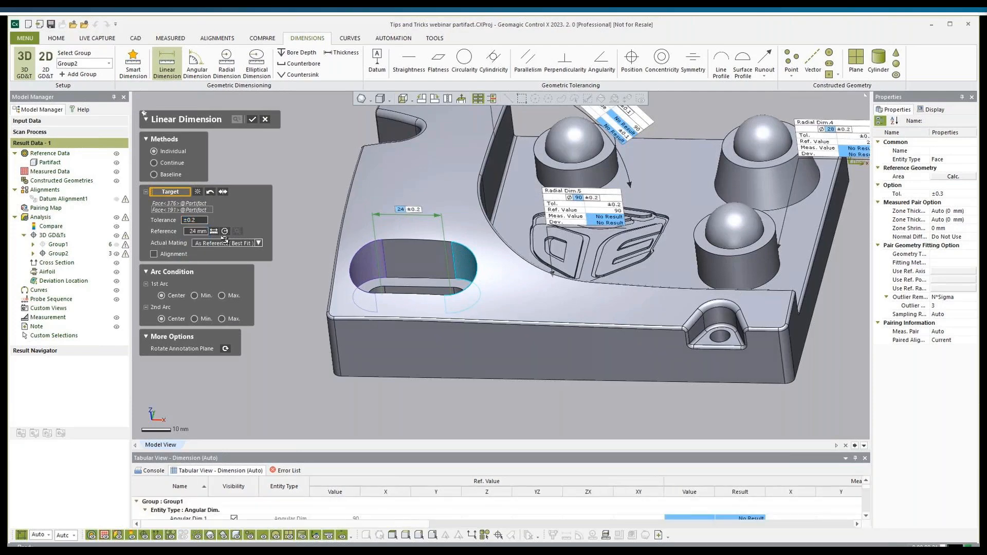
click(252, 118)
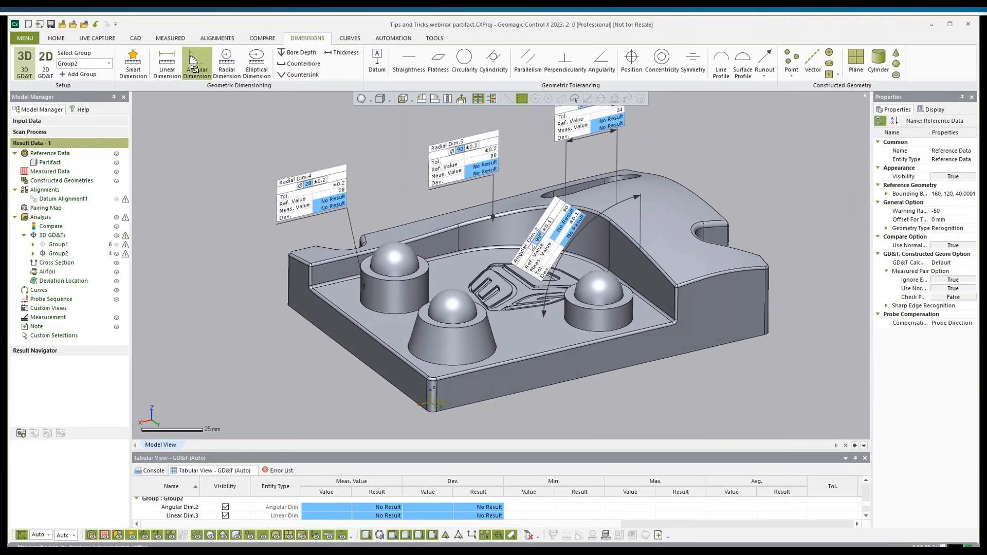
- Add a linear dimension with ±0.2 tolerance between the part's two opposite end faces, placing its label above the other labels
click(167, 63)
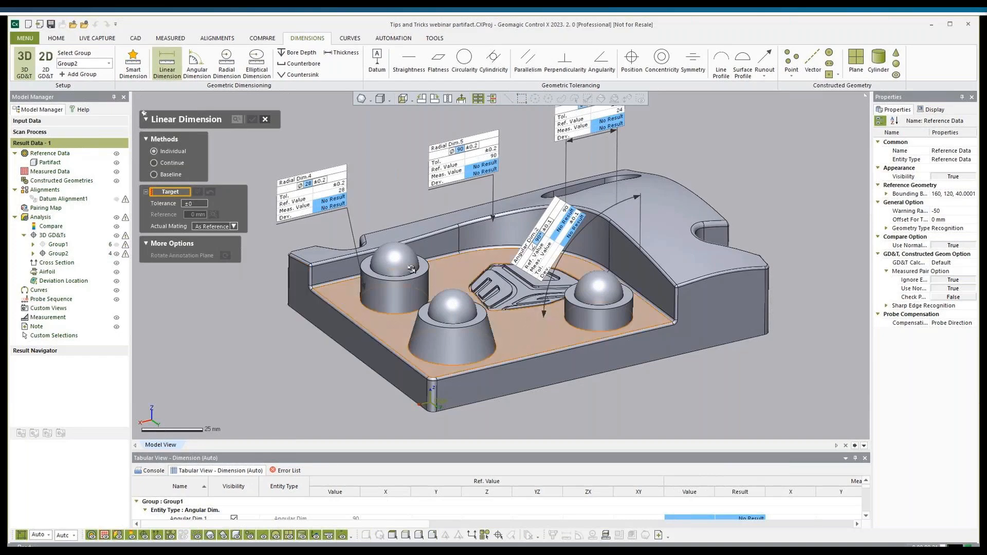
click(333, 308)
click(323, 312)
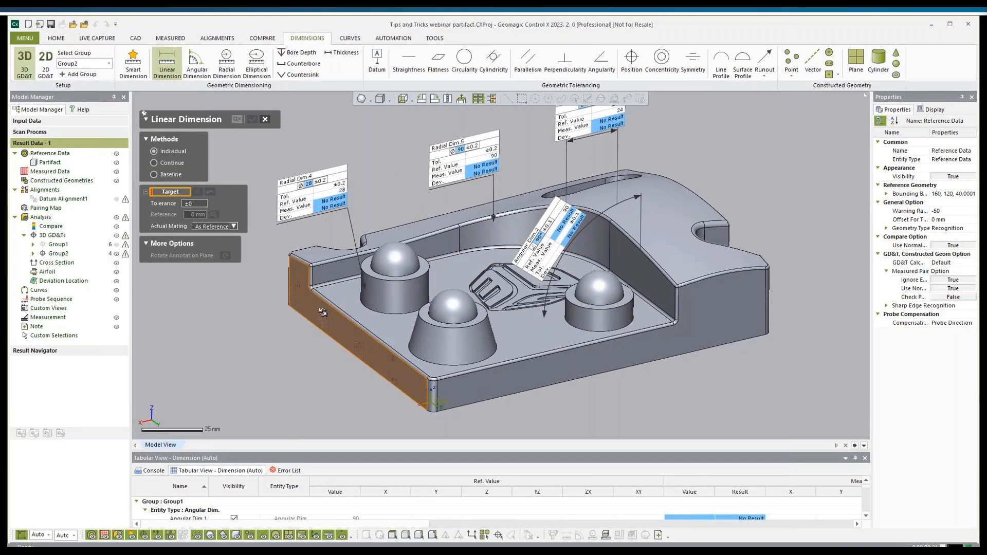
right_drag(323, 312, 755, 286)
click(759, 283)
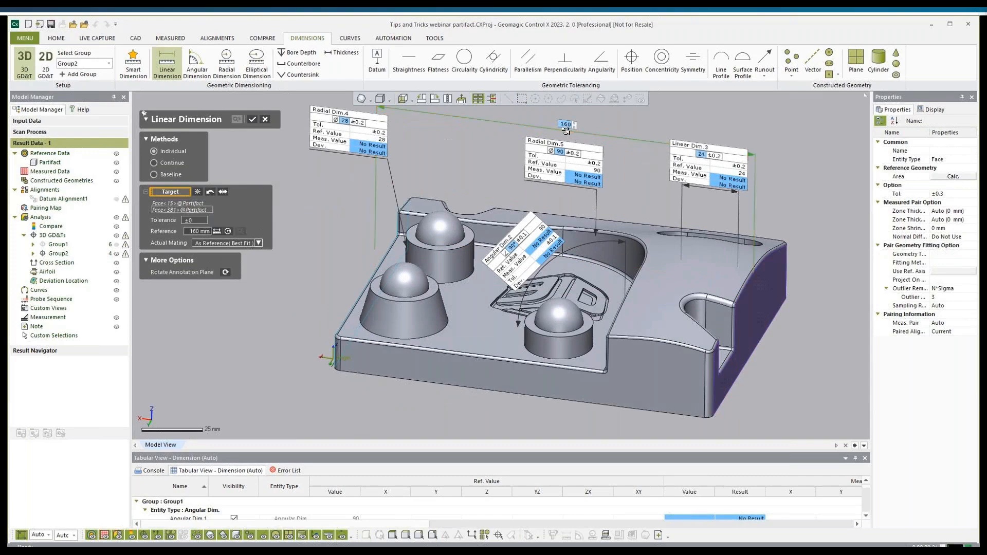
mouse_move(565, 131)
right_down()
mouse_move(313, 137)
mouse_move(200, 217)
right_up()
click(200, 218)
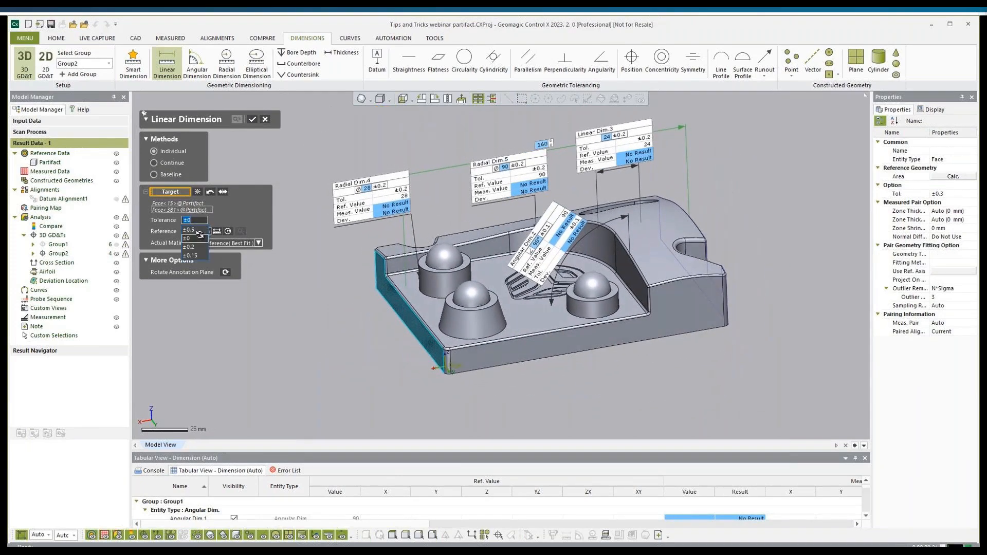
click(200, 248)
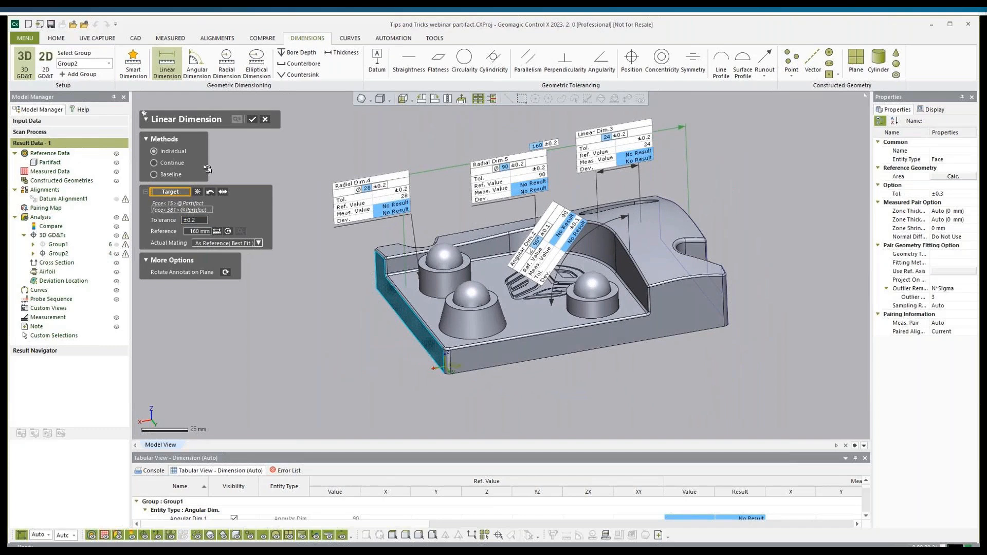
click(252, 118)
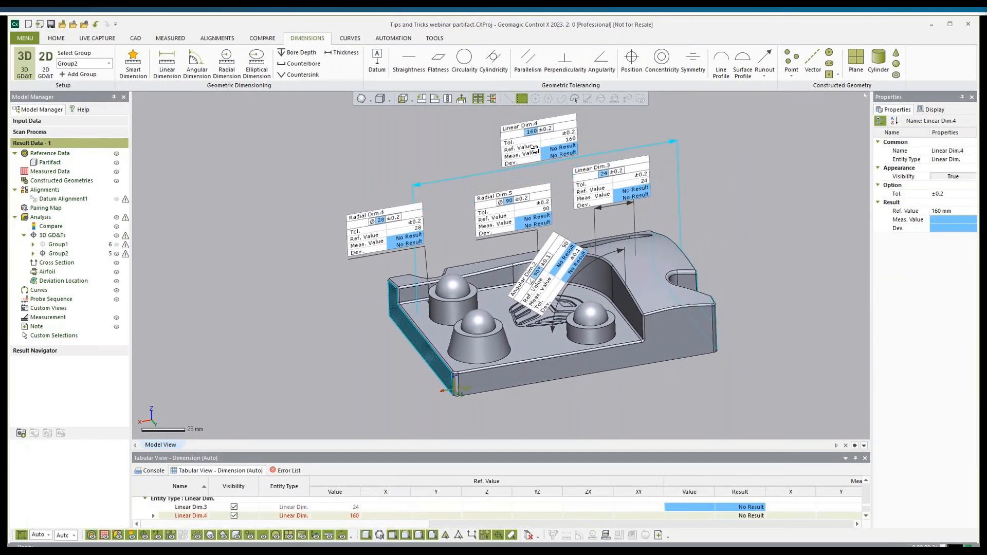
click(276, 156)
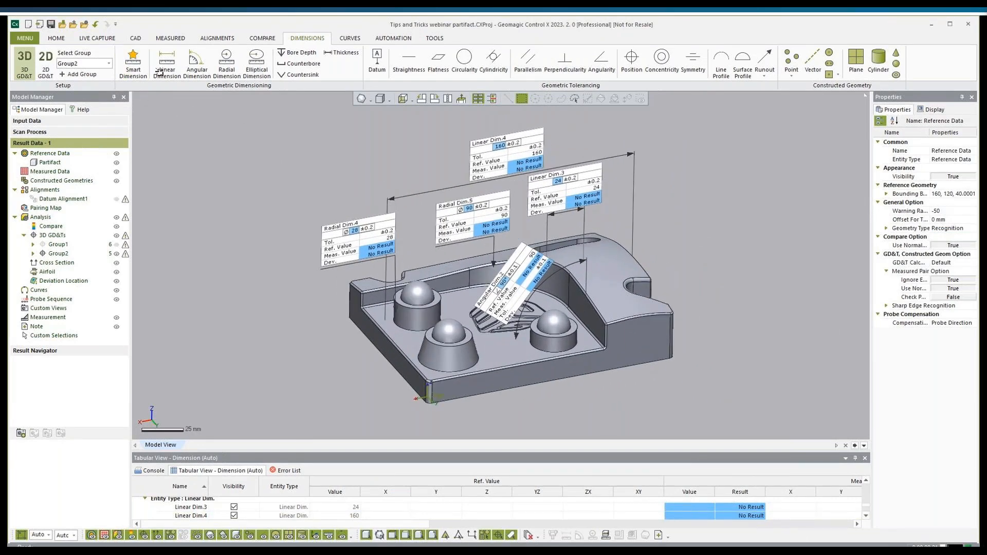
- Hide the dimensions in Group2 and add a third dimension group
click(59, 253)
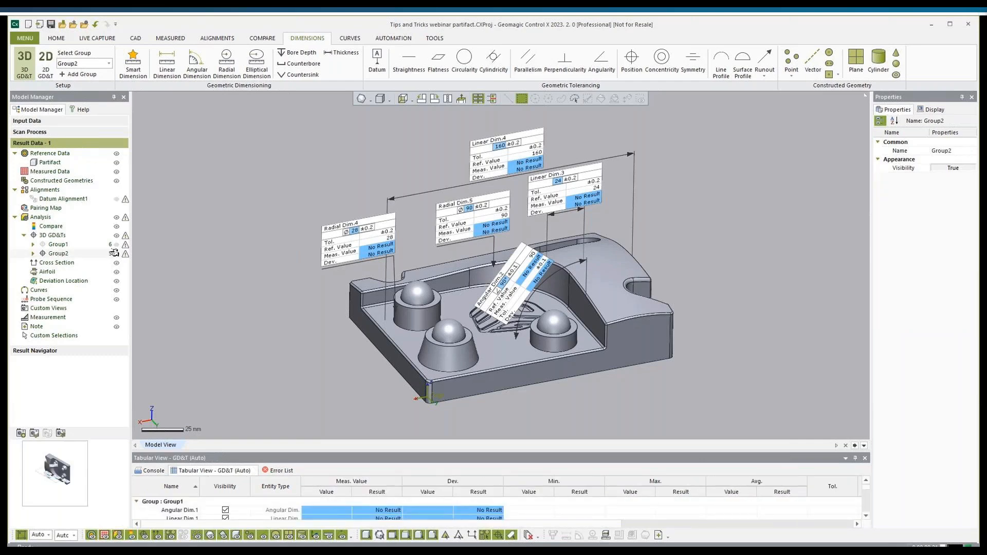
click(114, 253)
click(227, 171)
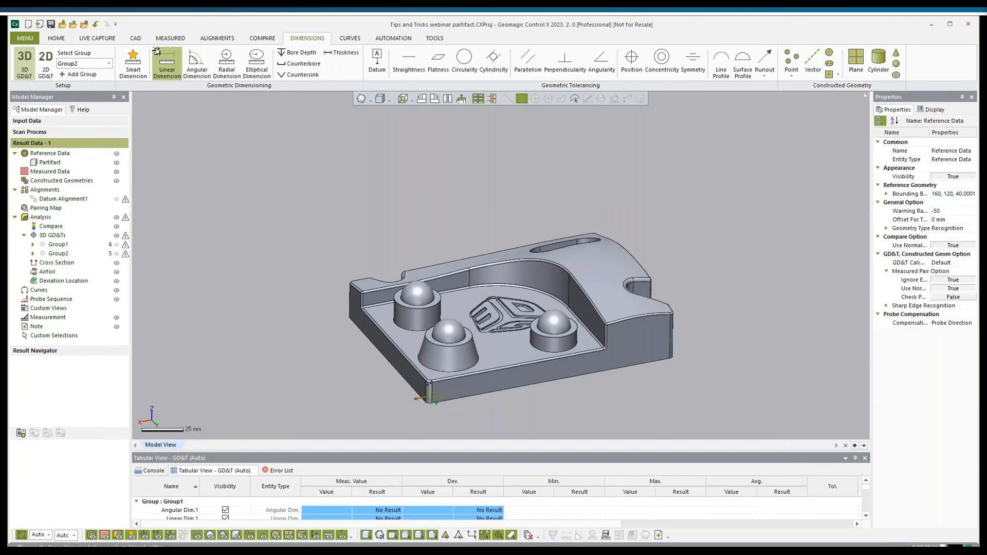
click(82, 74)
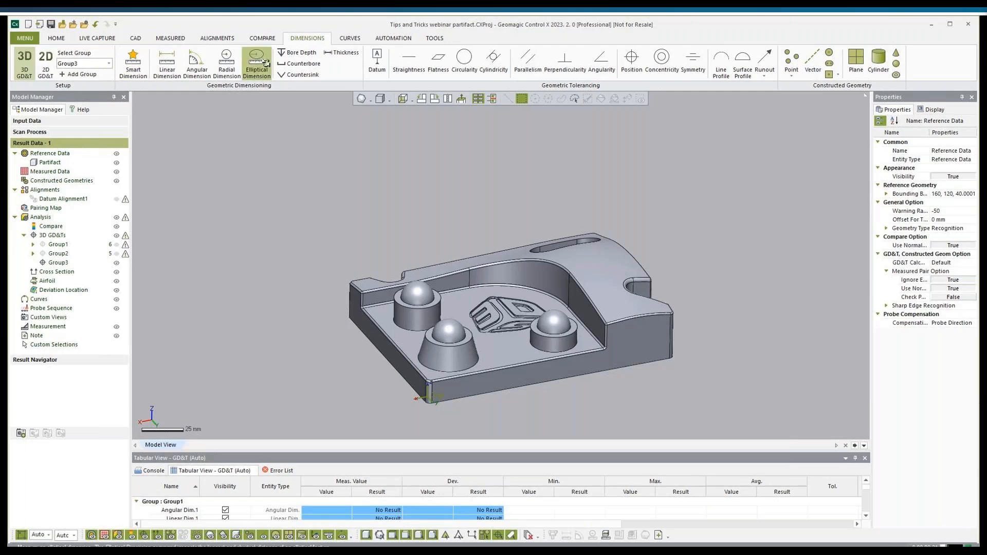
- Add a flatness callout with 0.2 mm tolerance to the recessed floor, placing its label in front of the part
click(512, 344)
click(592, 394)
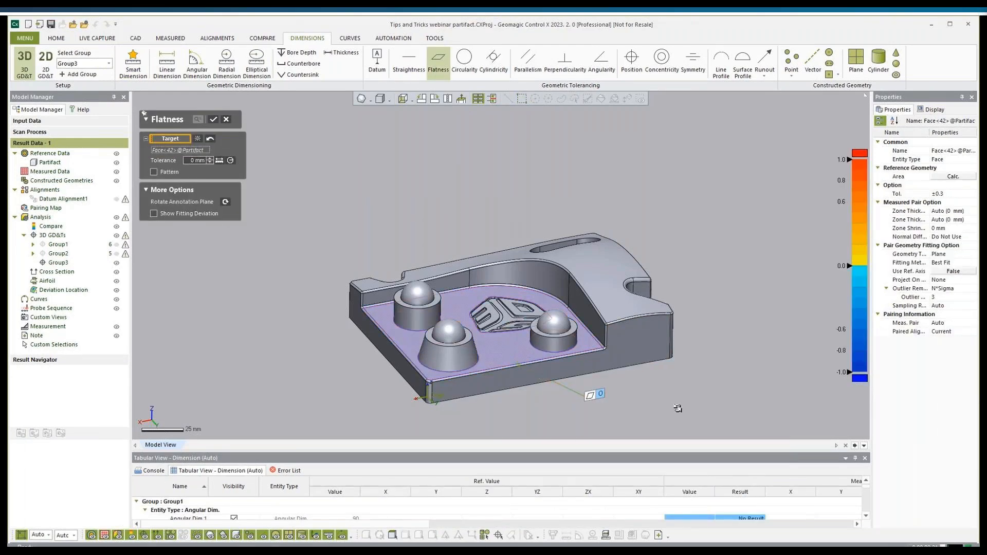
click(195, 160)
key(Return)
key(ctrl+z)
click(193, 160)
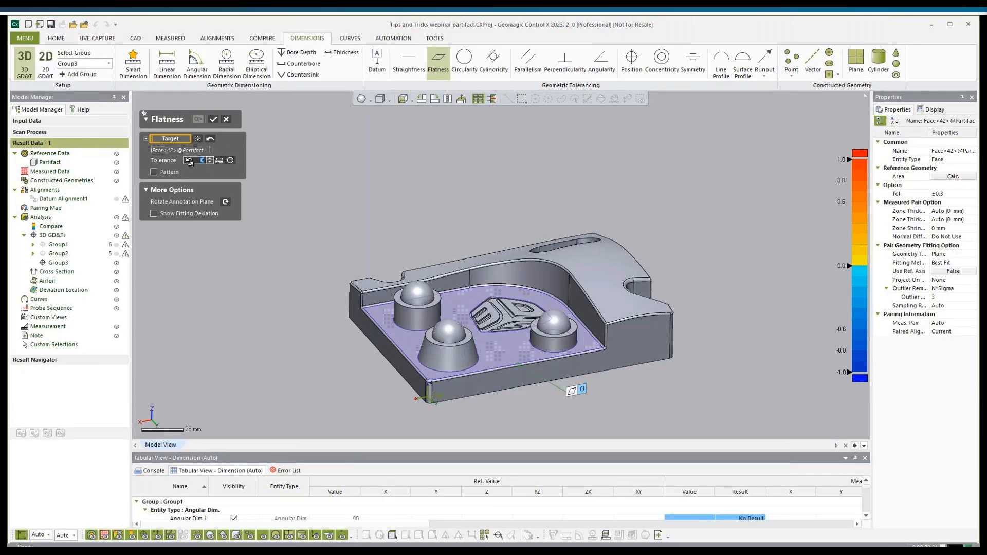
text(0.2)
key(Return)
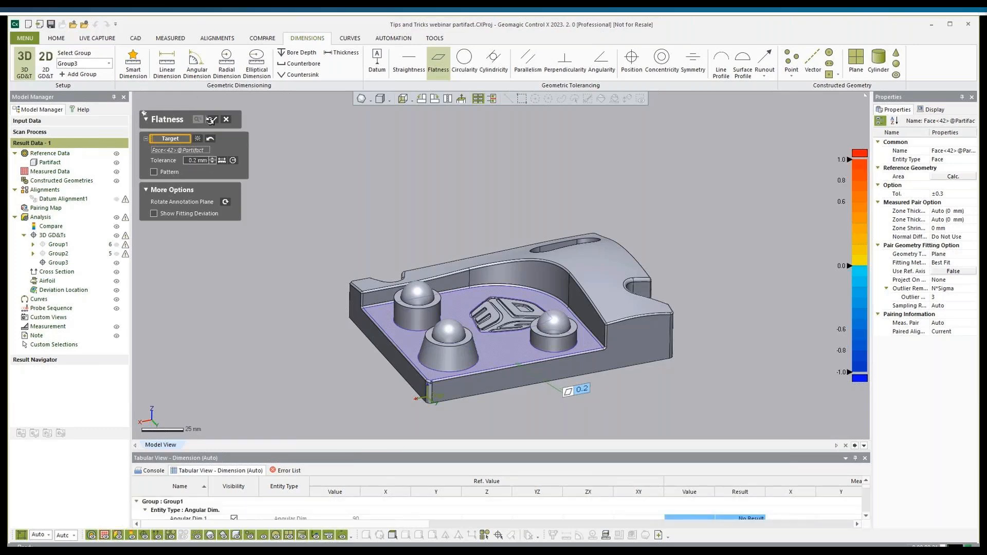
click(211, 120)
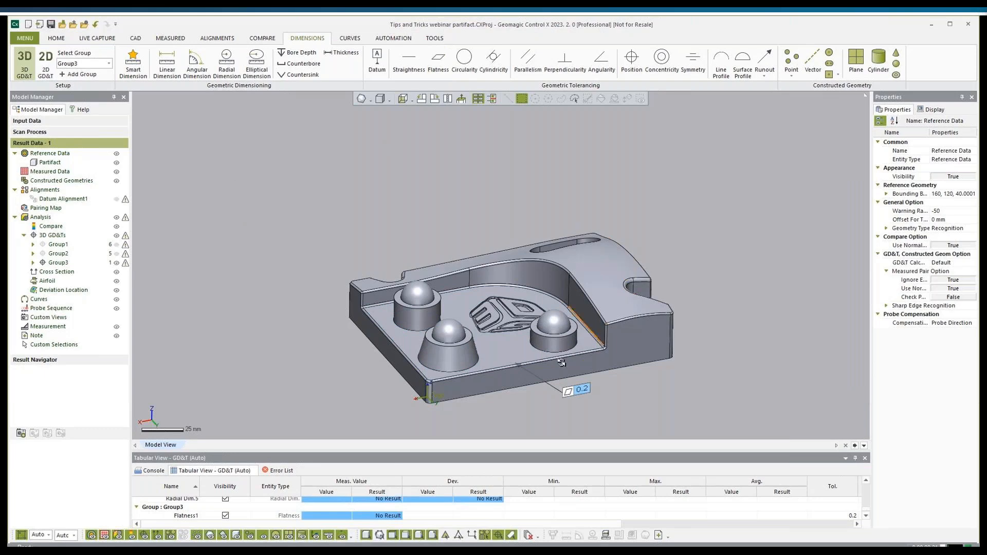
- Assign datum A to the recessed floor and attach its label beneath the flatness callout
mouse_move(561, 362)
right_down()
mouse_move(501, 365)
mouse_move(548, 367)
right_up()
scroll(548, 367, up, 2)
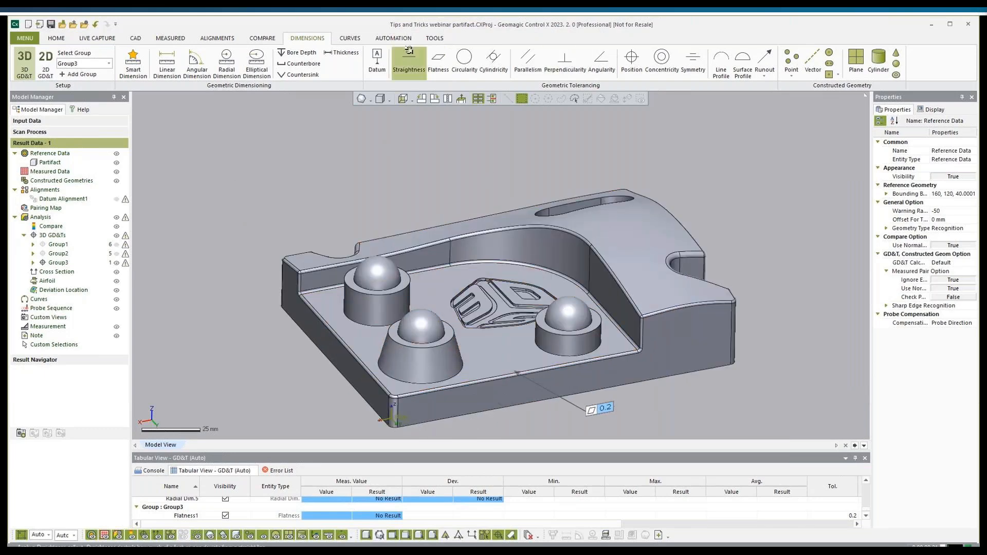
click(377, 59)
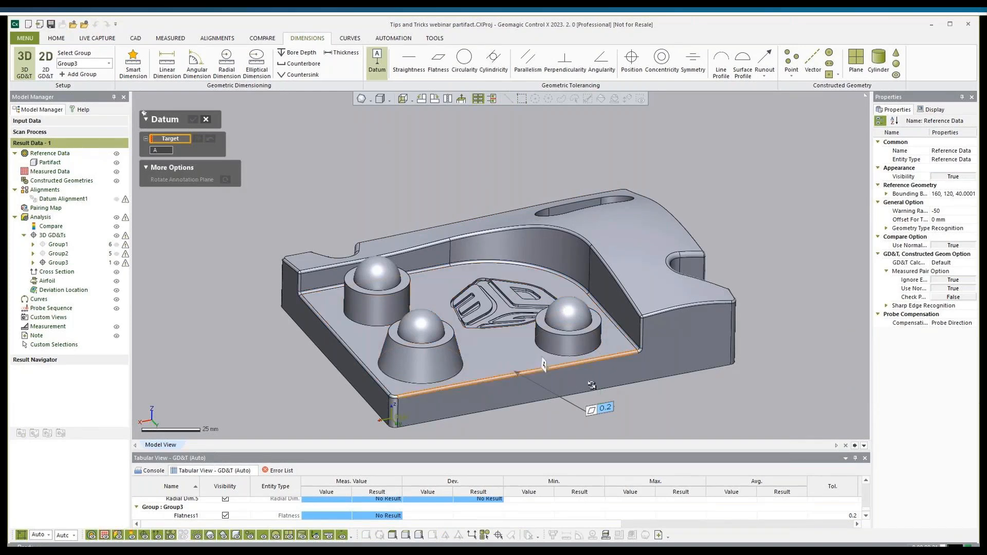
click(523, 356)
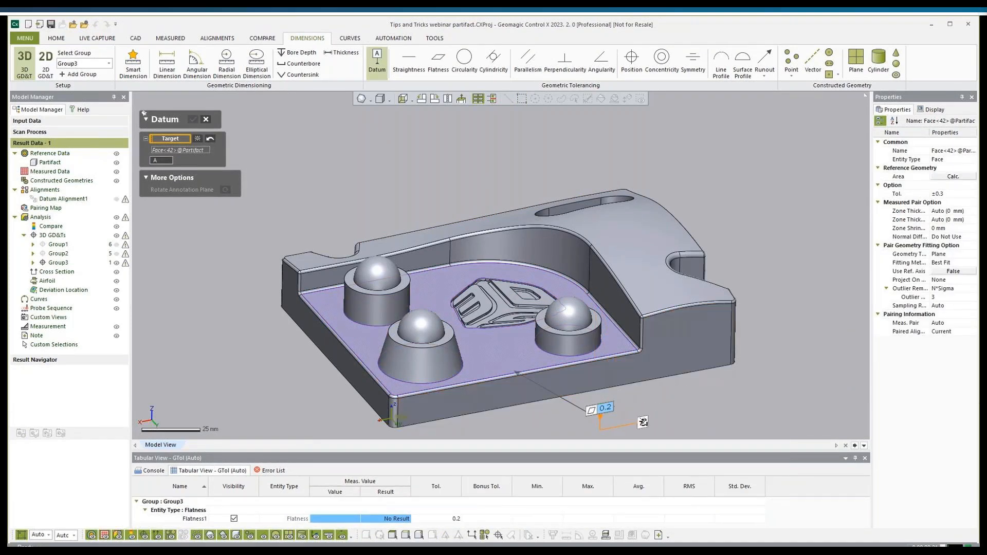
click(643, 422)
- Assign datum B to the long front side face, placing its label just off the part's lower edge
scroll(652, 420, down, 2)
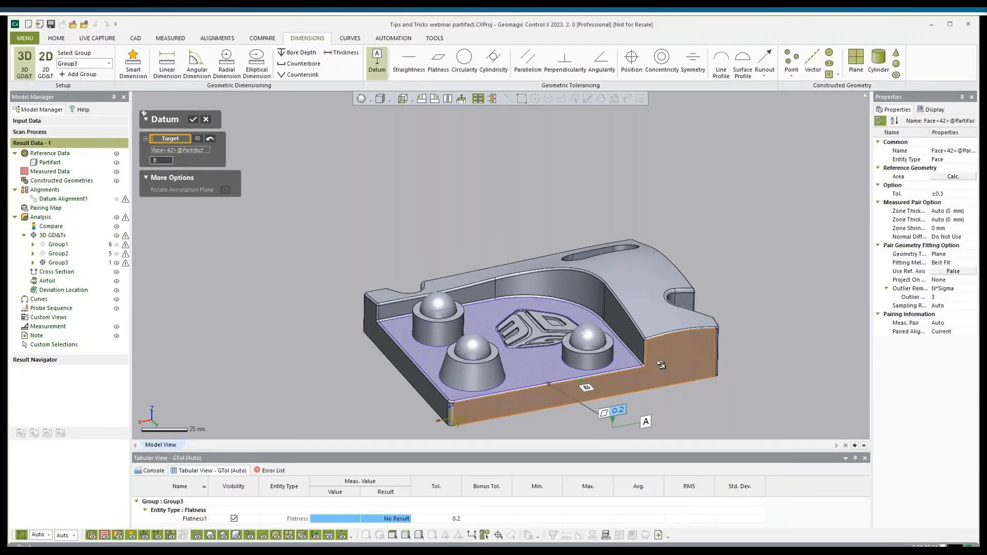
click(708, 393)
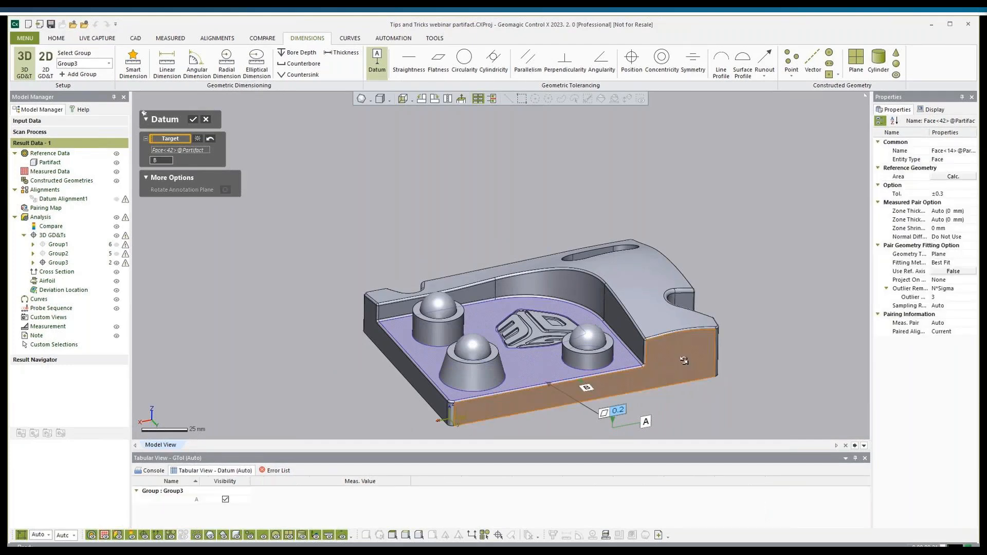
click(730, 414)
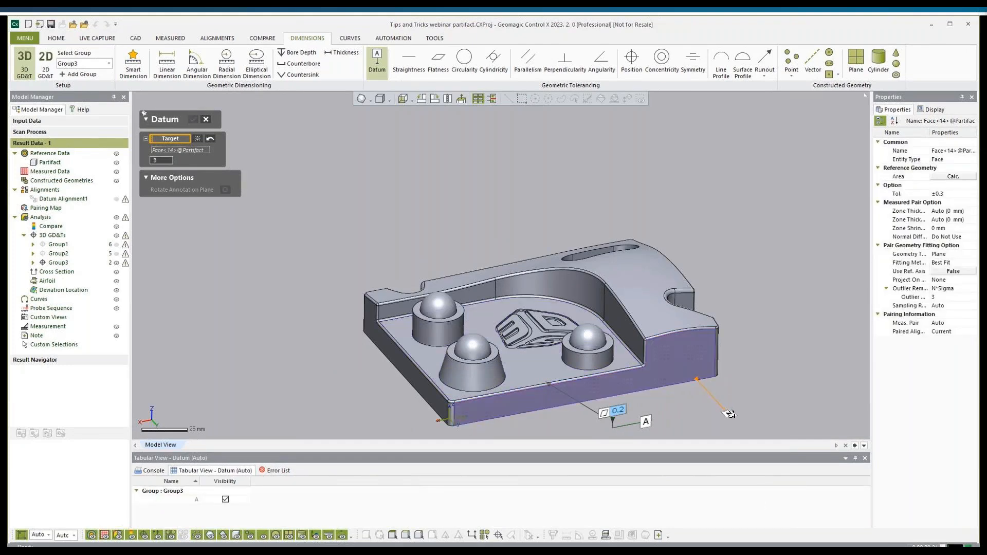
- Assign datum C to the short end face beside the bosses, placing its label just outside the part
click(432, 389)
click(366, 400)
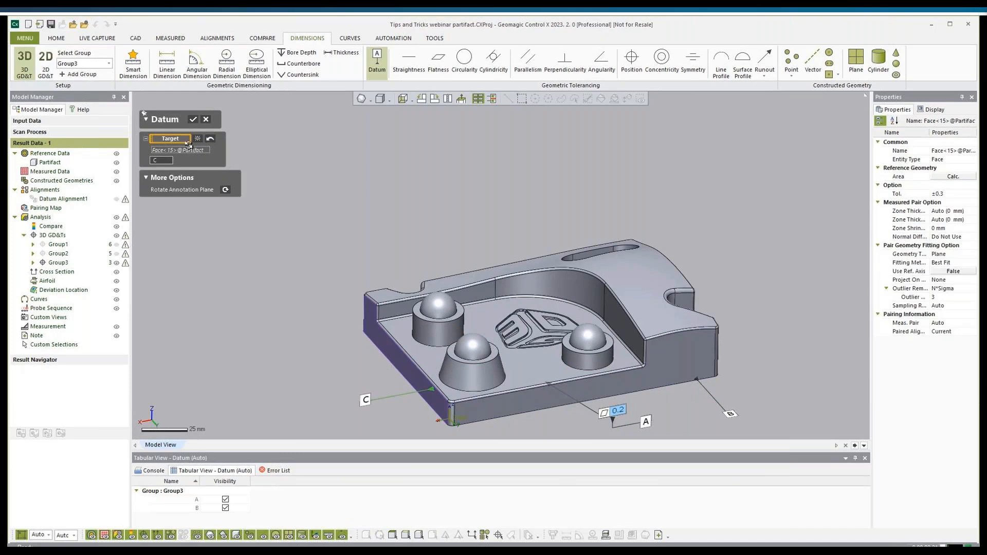
click(195, 119)
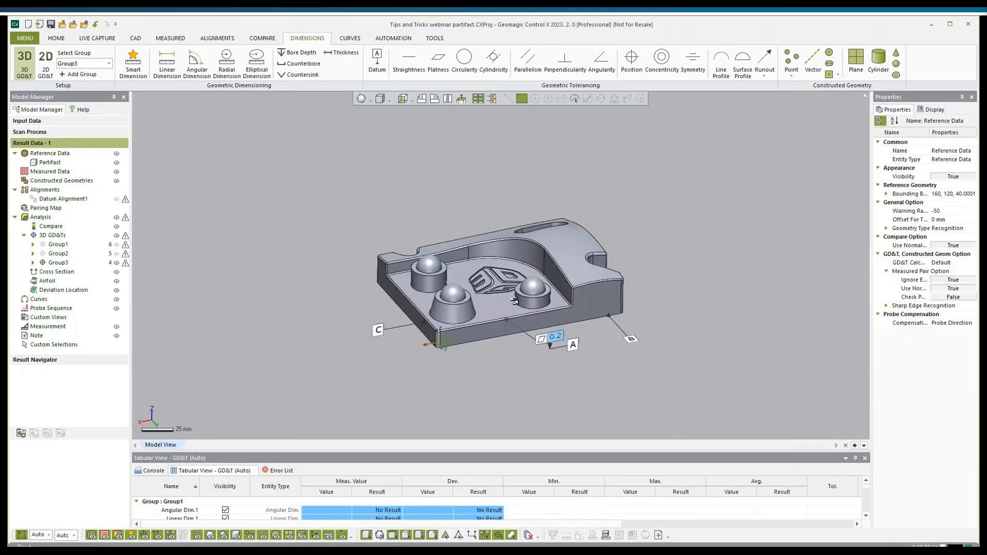
- Add a position callout with 0.5 mm tolerance to the rear cylindrical boss, placing its label above the part's back corner
scroll(494, 278, up, 2)
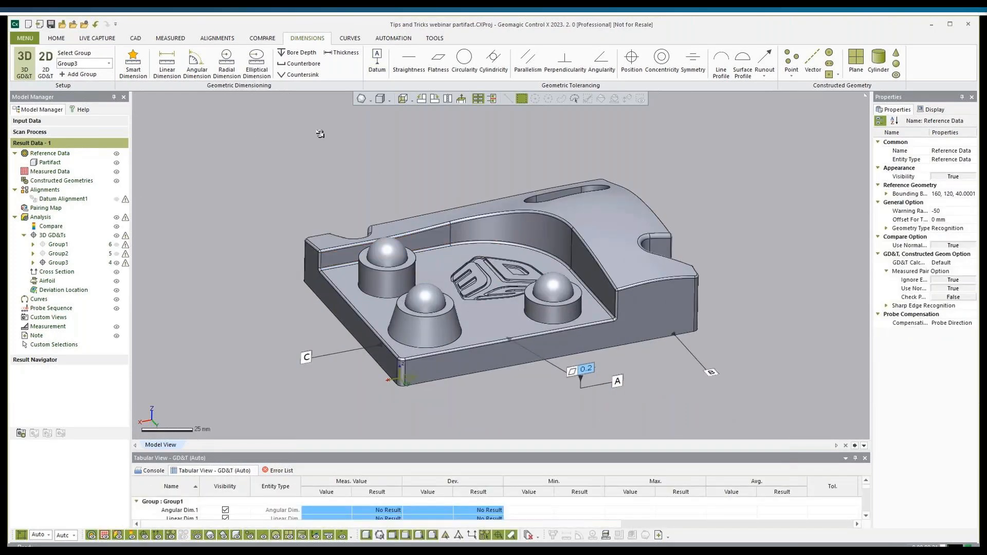
click(617, 61)
click(383, 277)
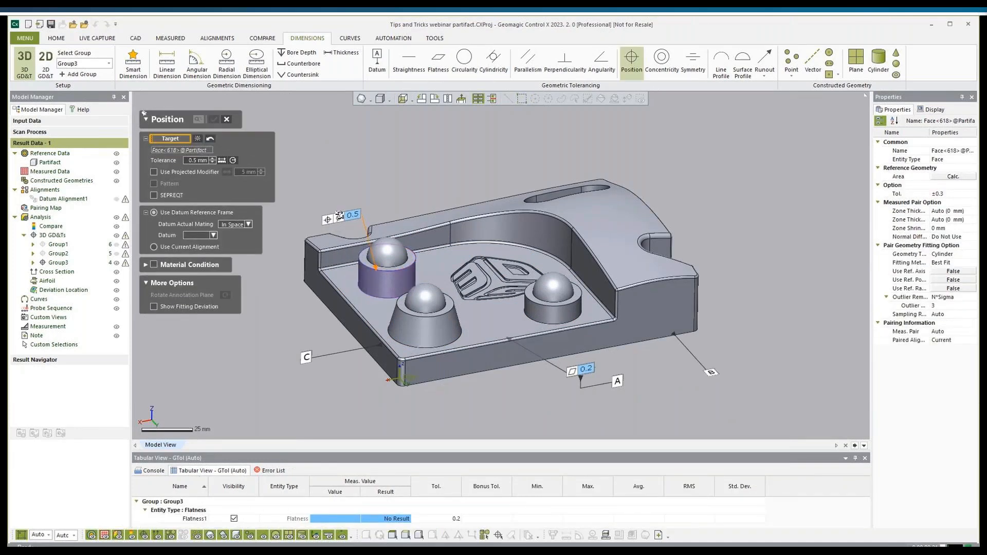
click(321, 202)
- Reference the boss's position callout to datums A, B and C in that order
click(211, 235)
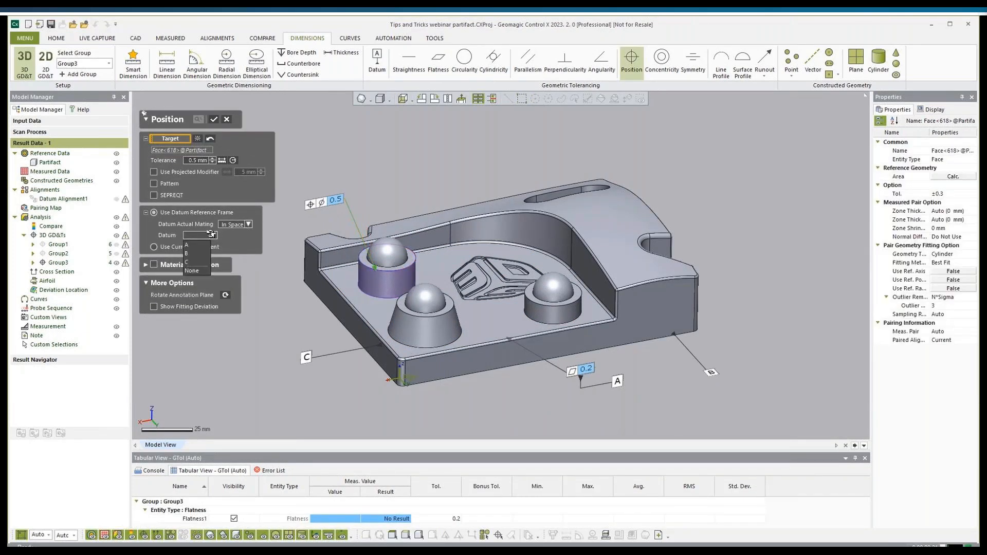
click(191, 244)
click(246, 235)
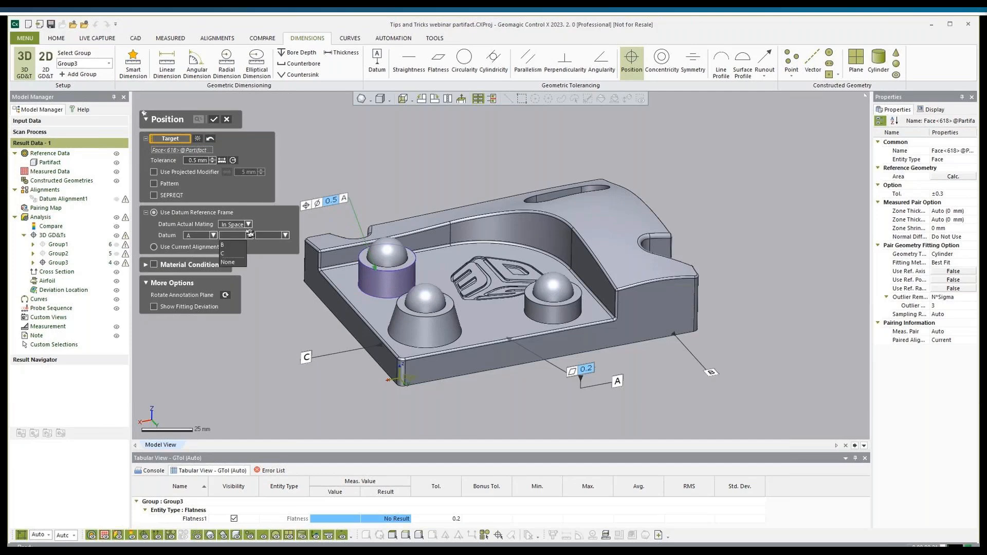
click(236, 245)
click(277, 235)
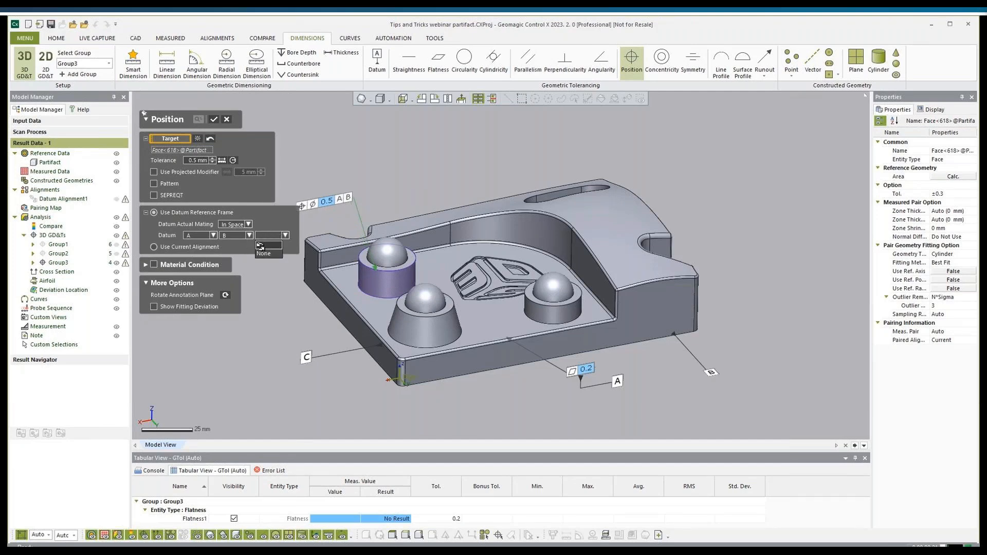
click(261, 245)
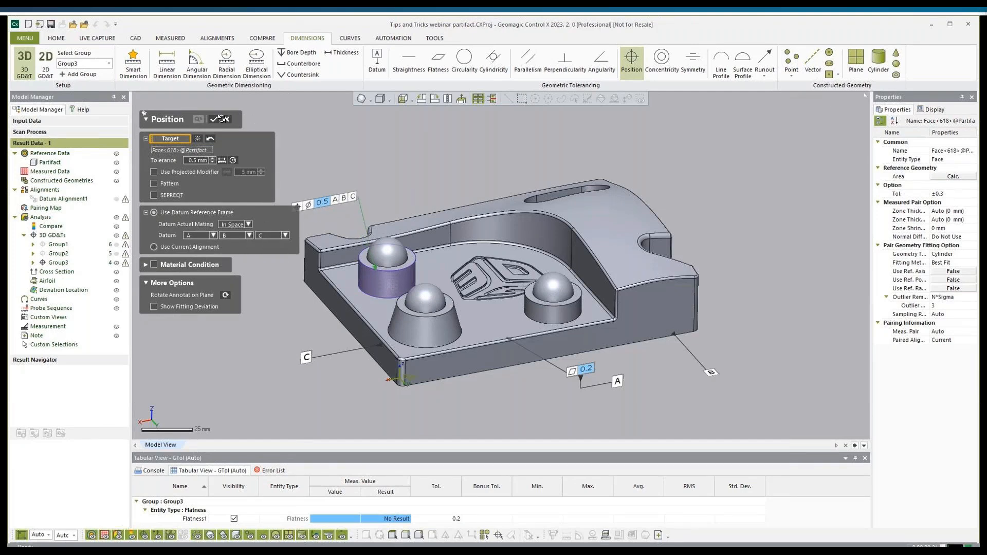
click(211, 118)
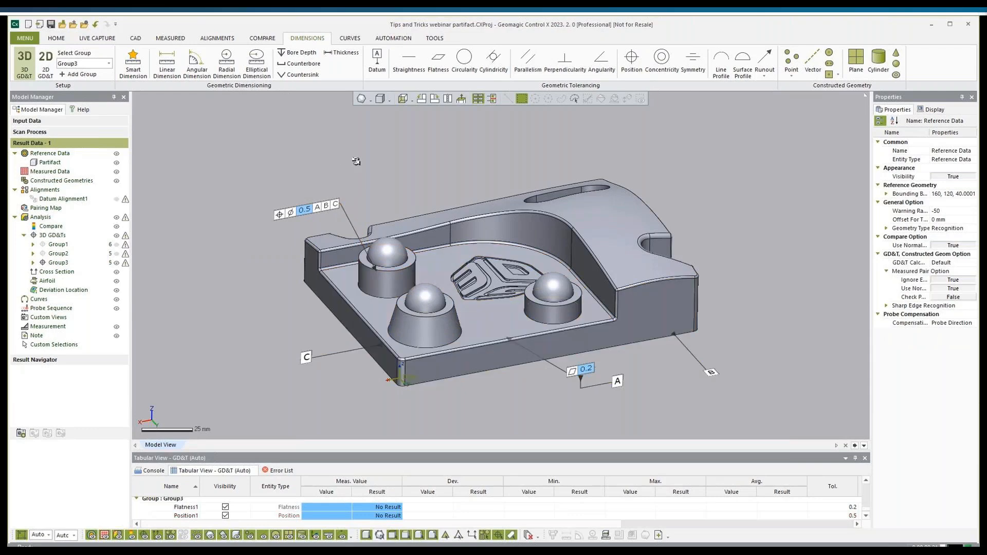
- Add a 0.1 mm parallelism callout relative to datum A on the rear boss's top ring face, with its label above the part
click(539, 57)
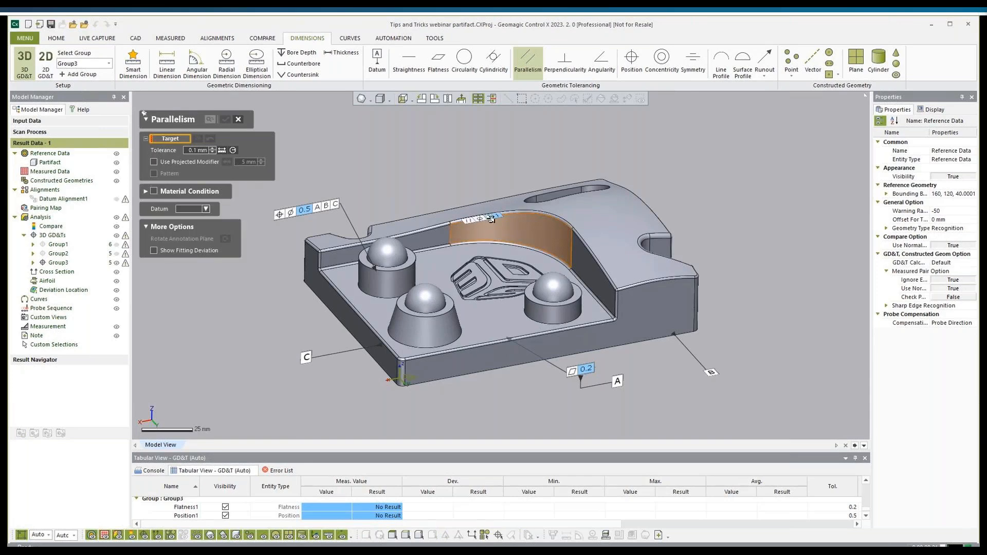
click(472, 240)
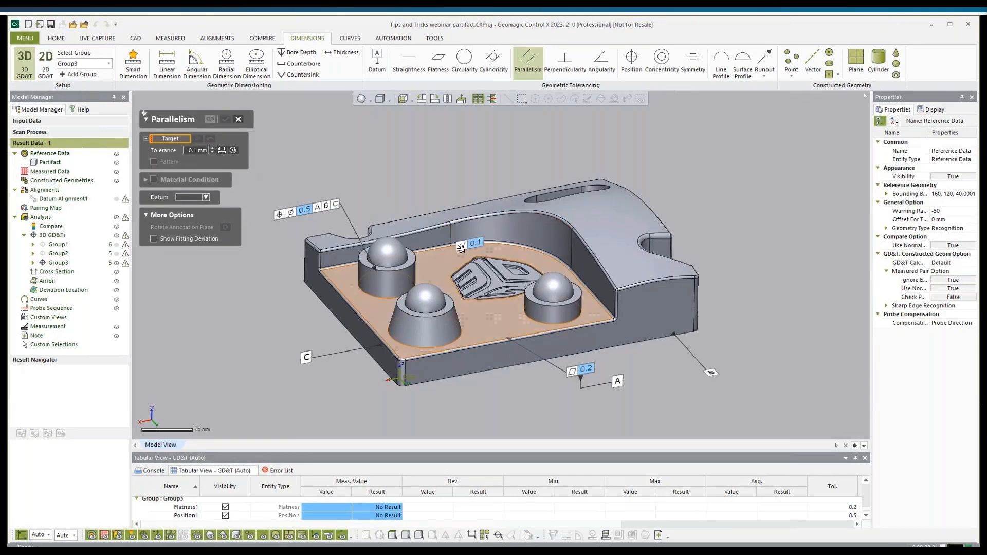
click(411, 259)
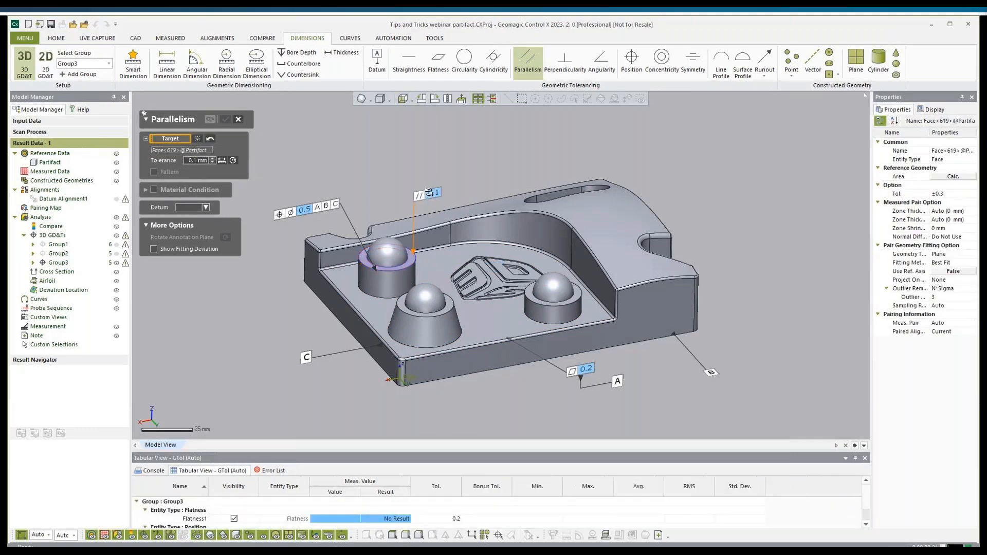
click(451, 178)
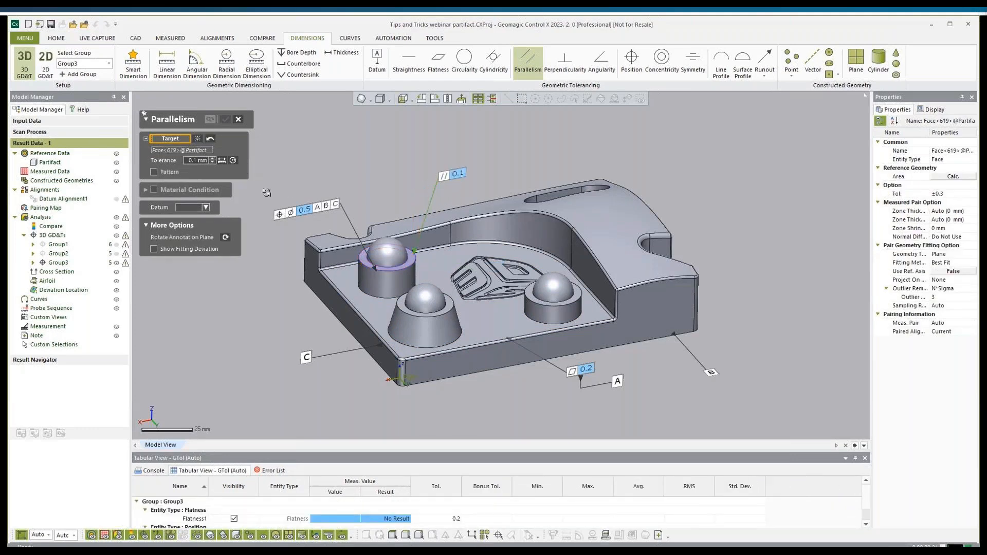
click(205, 206)
click(191, 215)
click(227, 119)
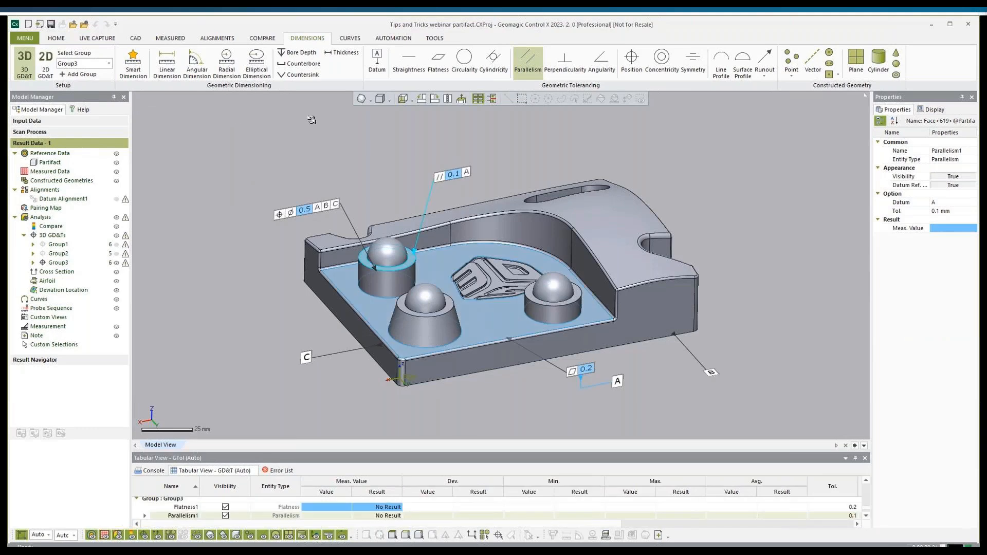
- Add a perpendicularity callout with 0 mm tolerance relative to datum A on the angled pocket wall, and move its label closer to the part
click(564, 62)
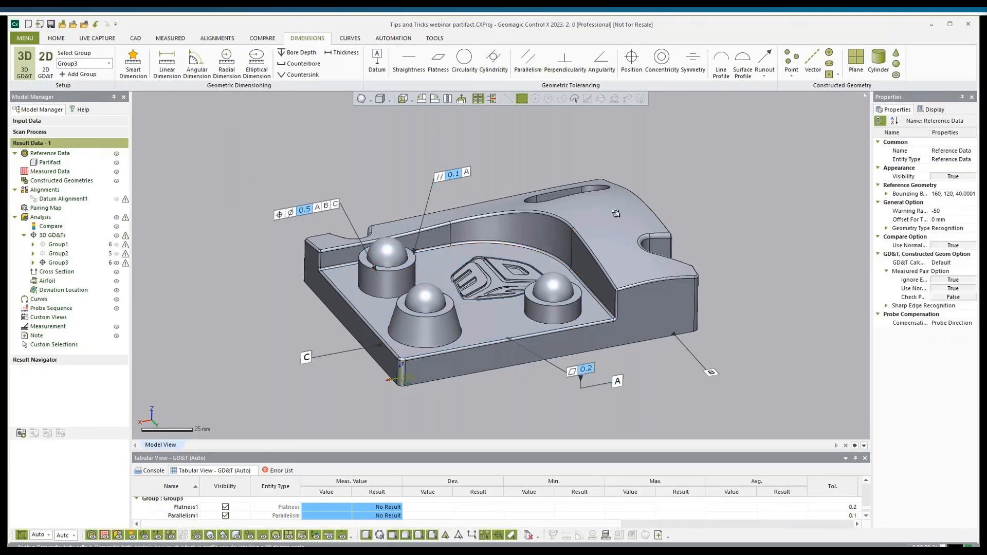
click(582, 264)
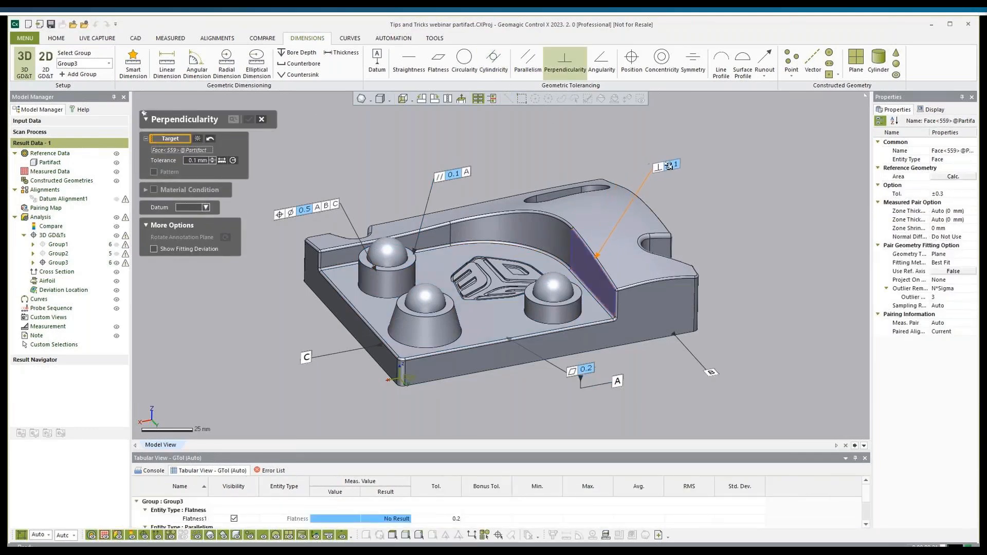
click(204, 208)
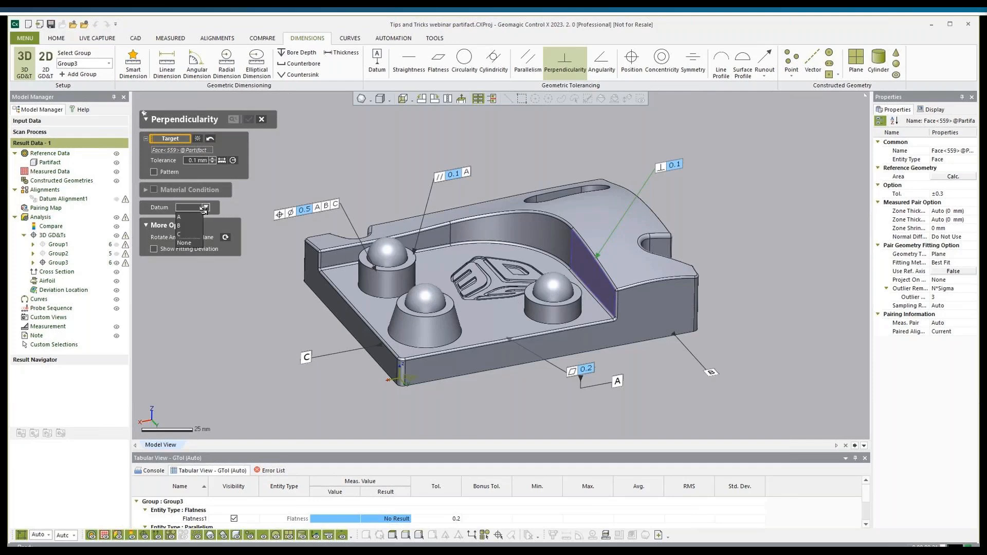
click(193, 216)
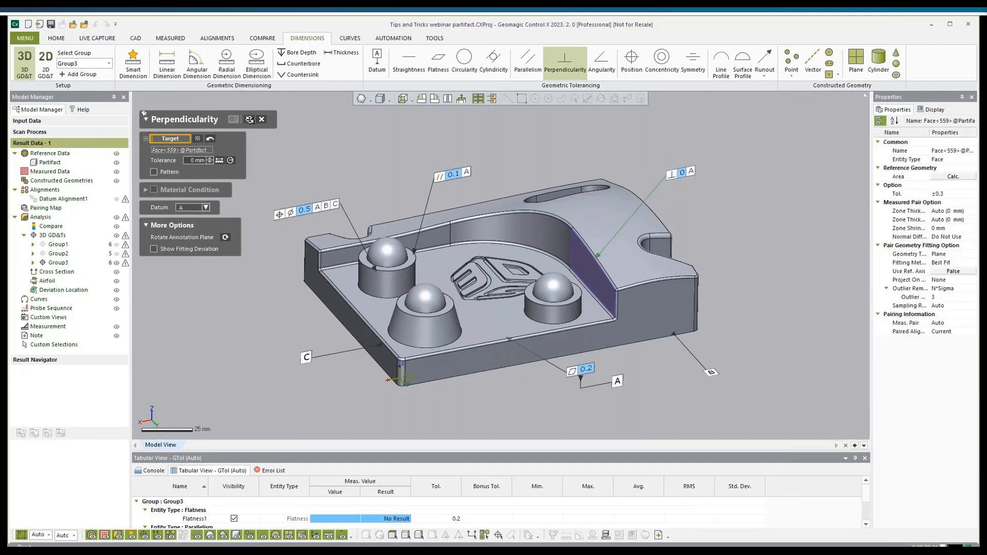
click(249, 119)
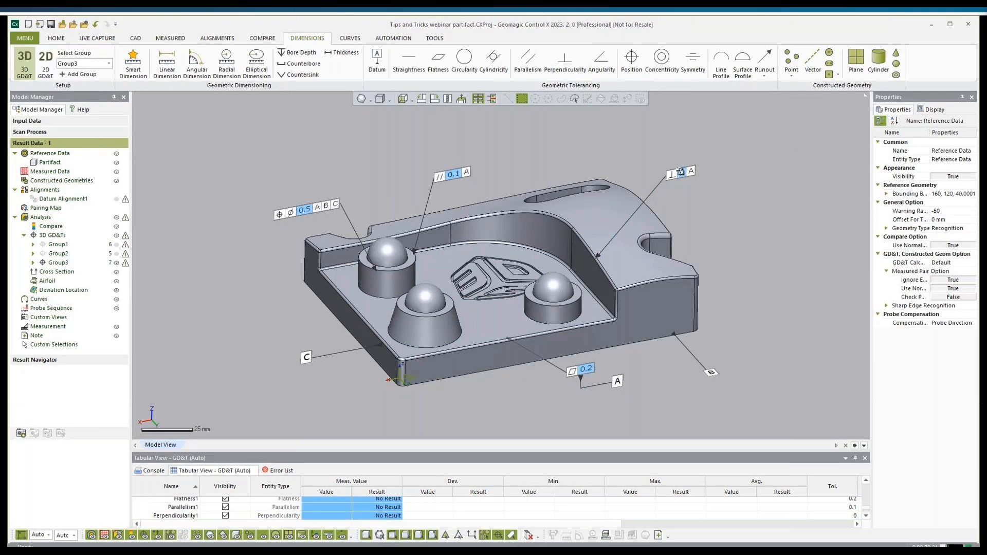
drag(680, 172, 669, 182)
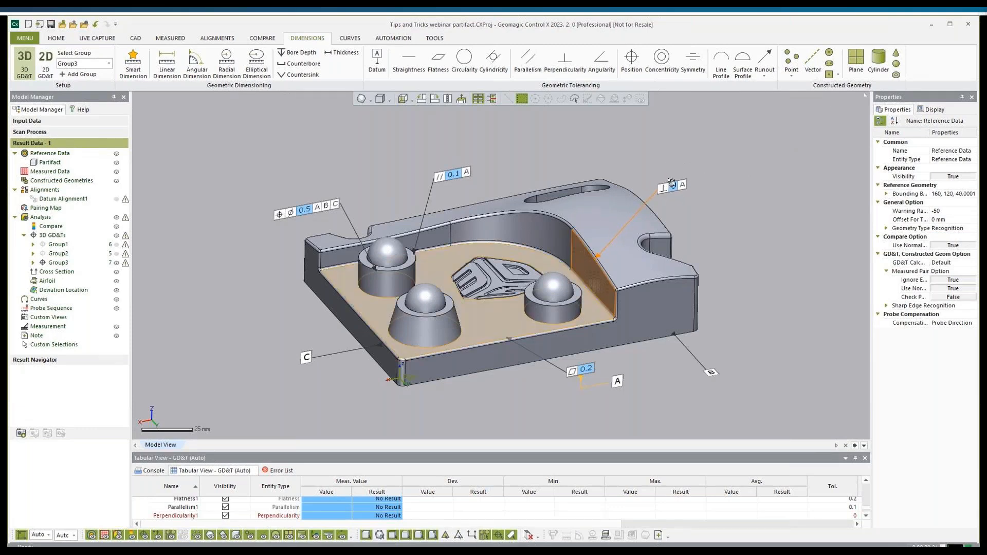
click(694, 196)
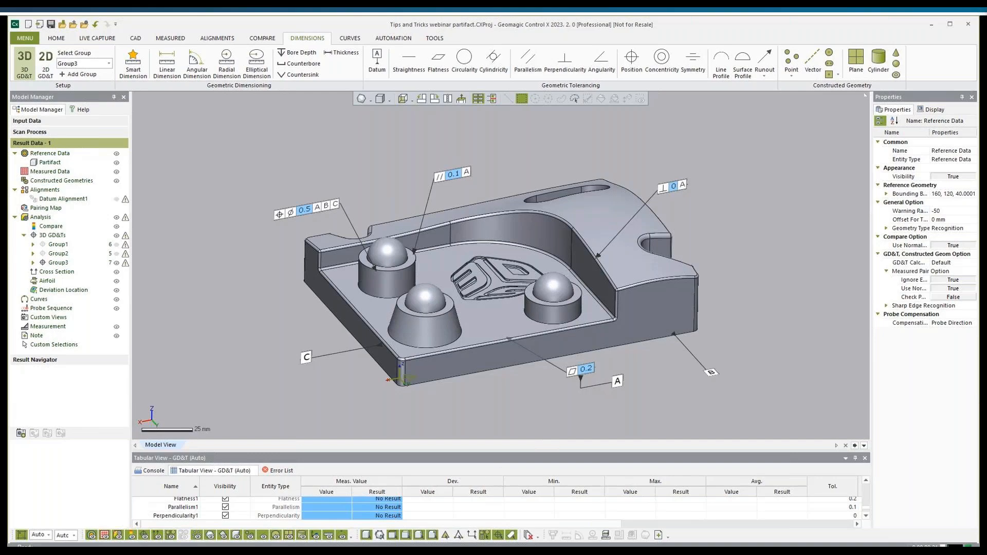
- Construct a vector at the intersection of the two flat pocket walls
right_drag(827, 375, 348, 141)
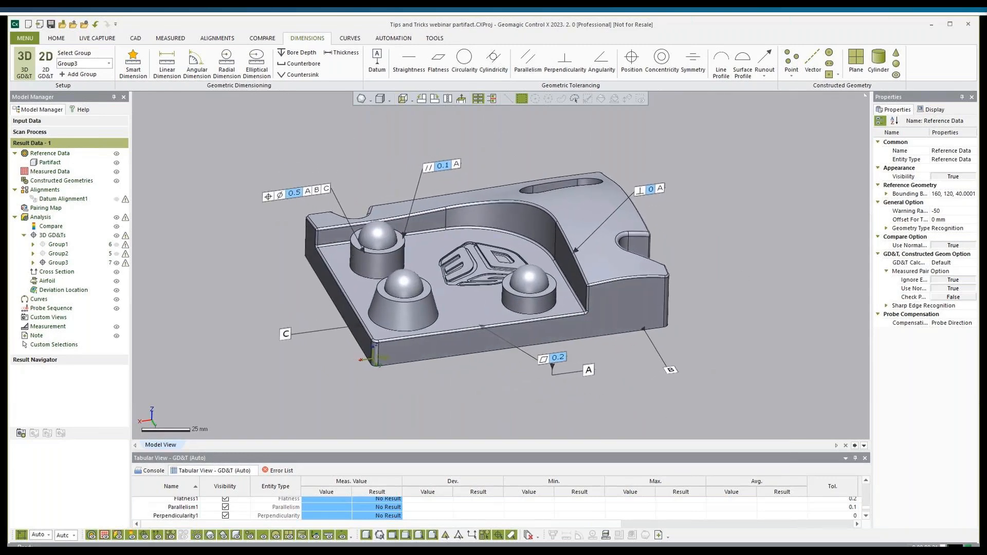
click(564, 261)
click(431, 220)
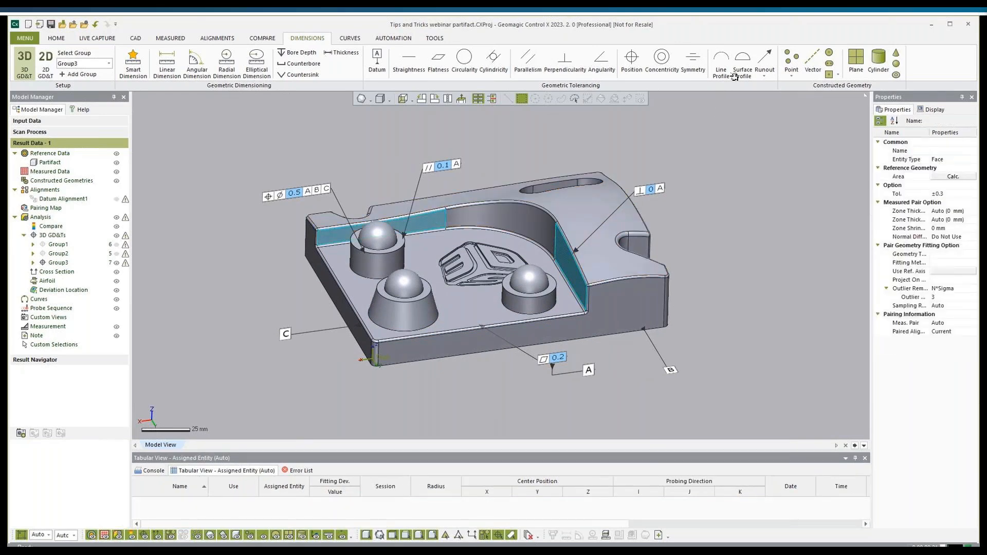
click(806, 61)
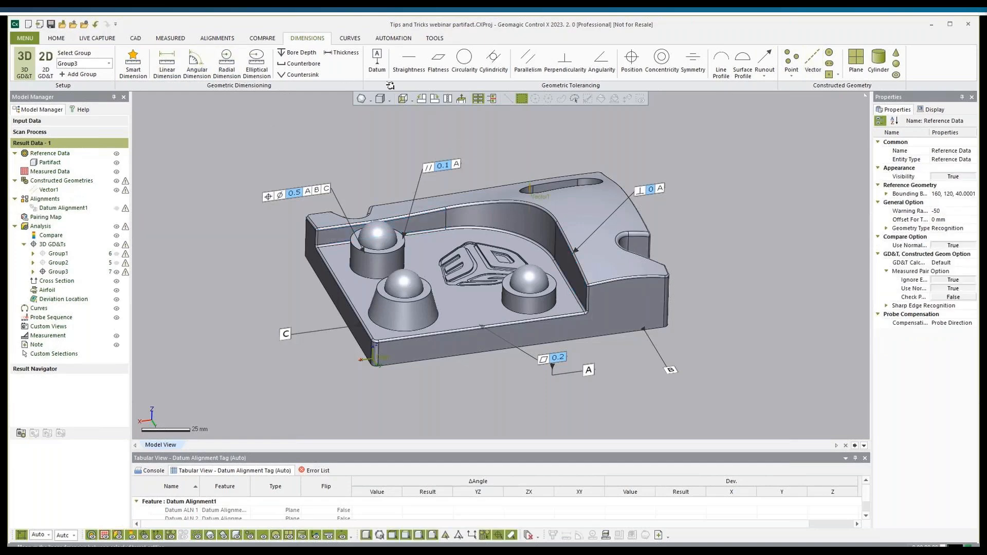
- Add a linear dimension between the constructed vector and the rear sphere, aligned to the X-axis and placed above the part
click(529, 188)
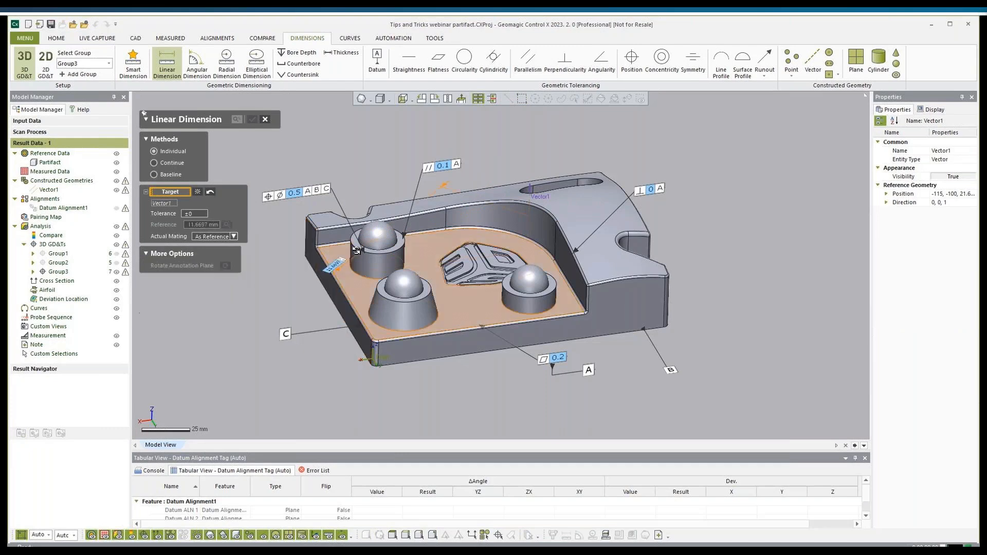
click(376, 234)
click(376, 233)
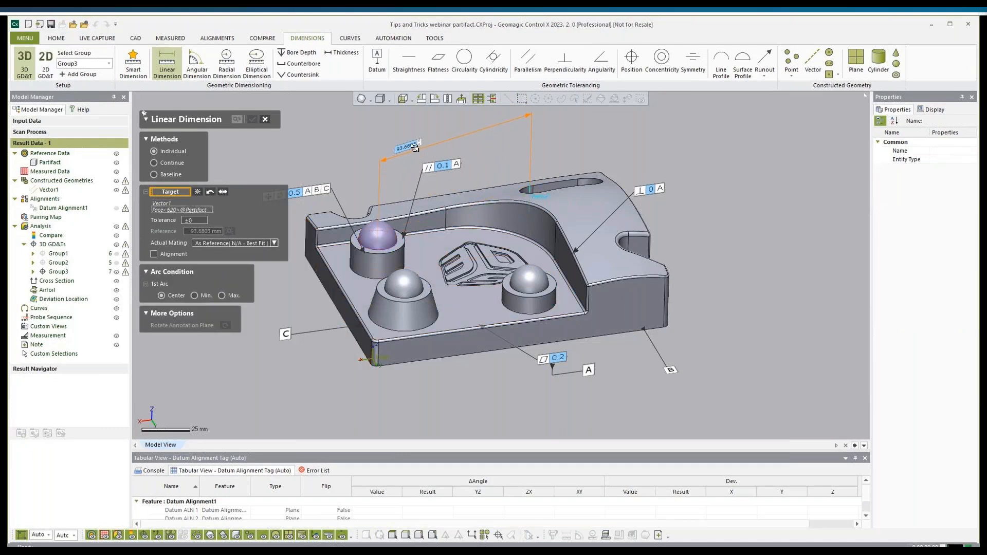
click(429, 141)
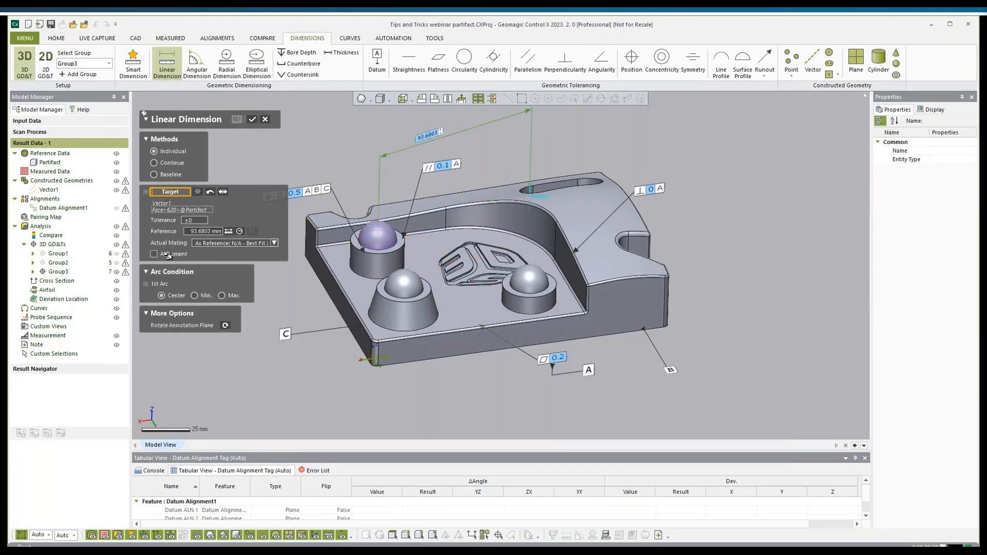
click(170, 254)
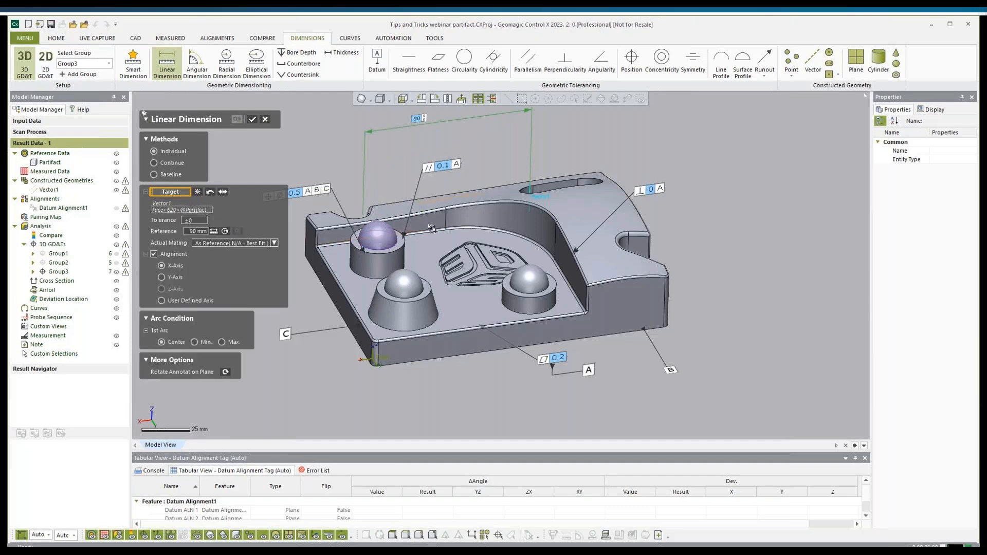
- Set the vector-to-sphere dimension's tolerance to ±0.2 and accept the dimension
right_drag(440, 264, 435, 207)
click(193, 220)
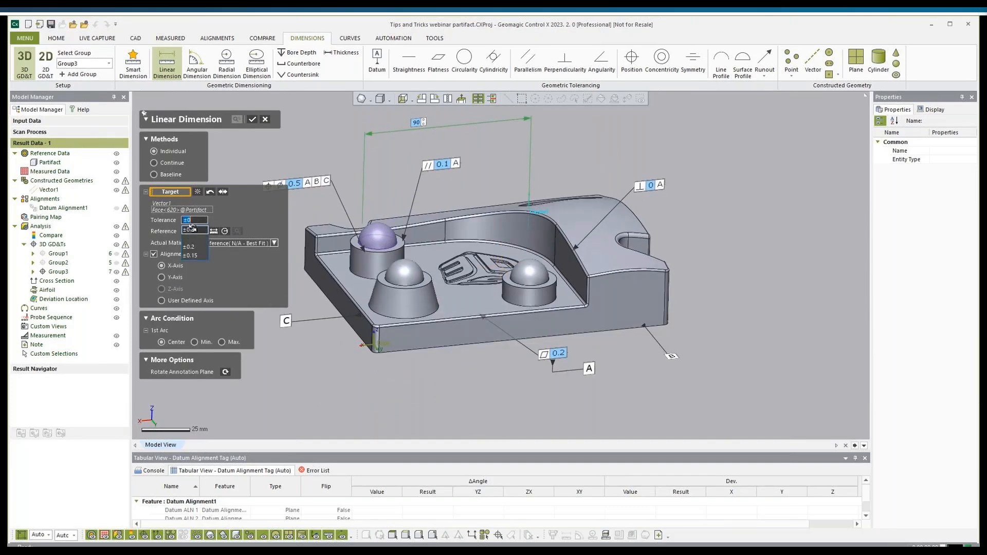
click(203, 245)
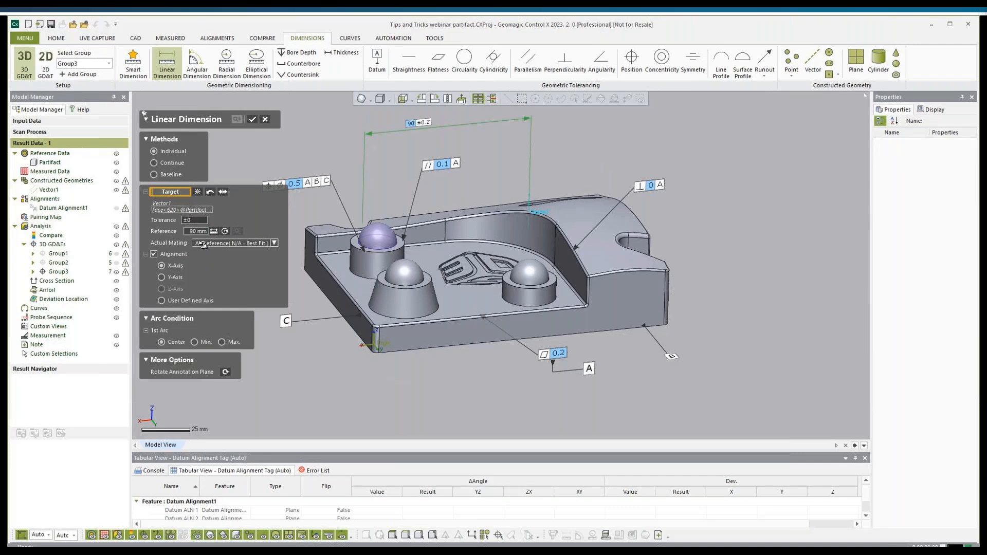
click(252, 119)
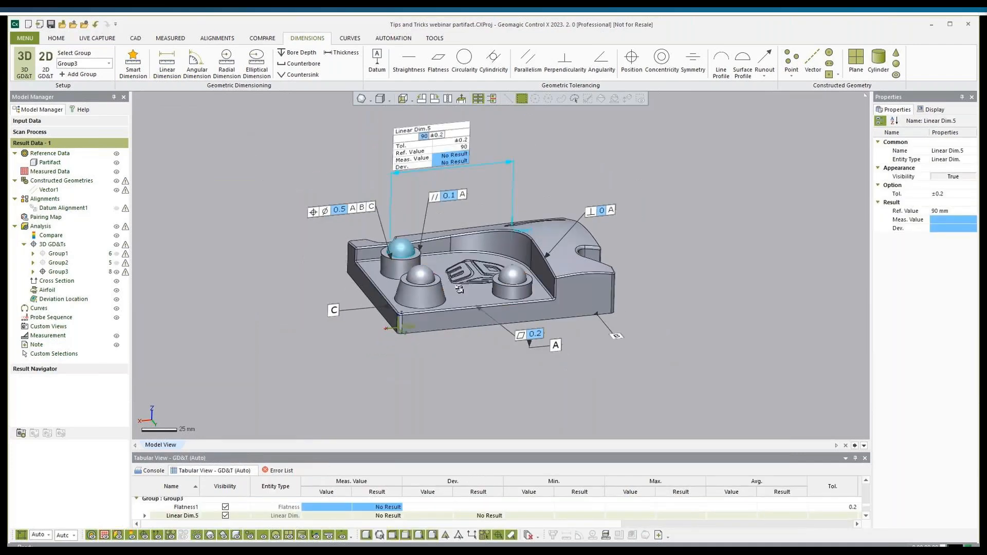
- Centre the vector-to-sphere dimension's label over its dimension line and clear the selection
drag(466, 163, 488, 157)
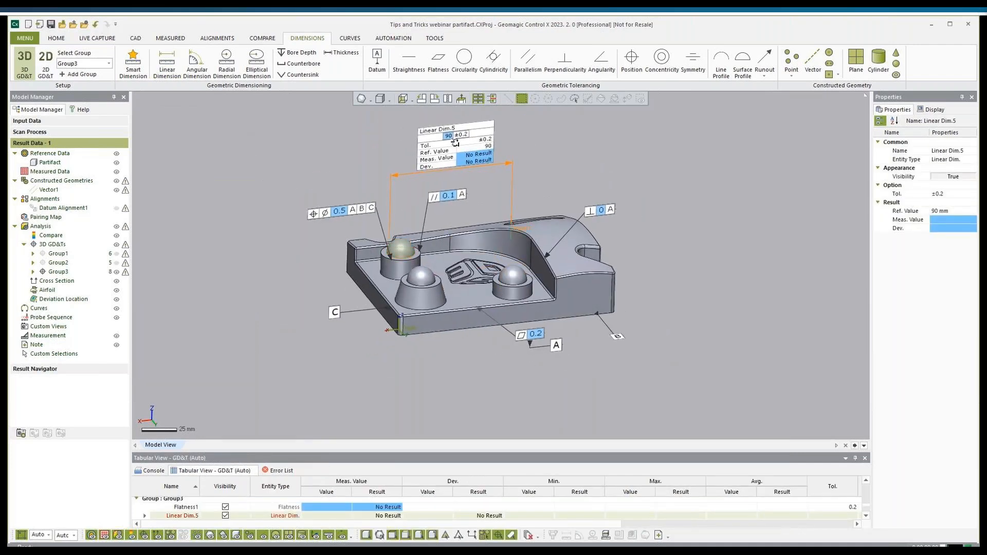
right_drag(487, 302, 434, 235)
scroll(432, 247, up, 2)
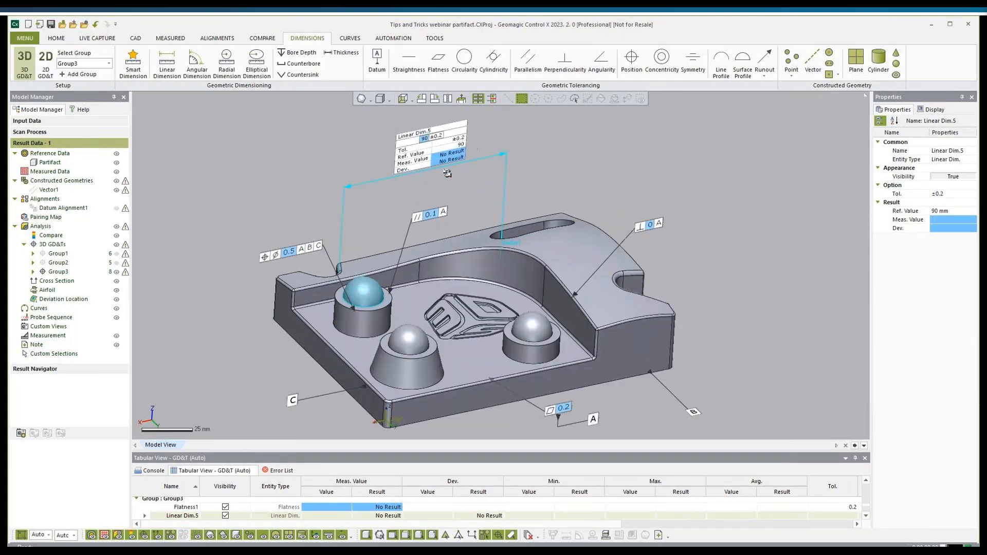
scroll(421, 273, up, 2)
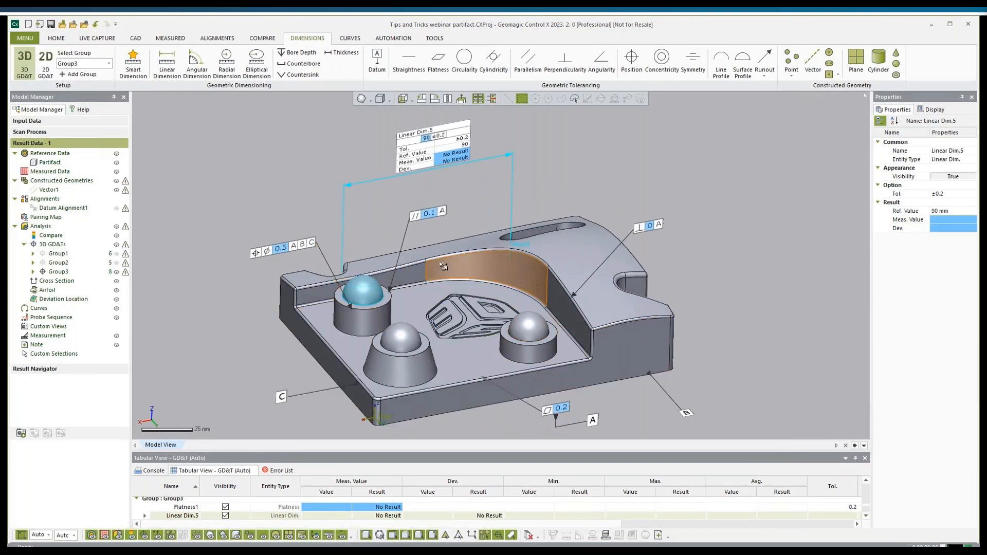
click(257, 186)
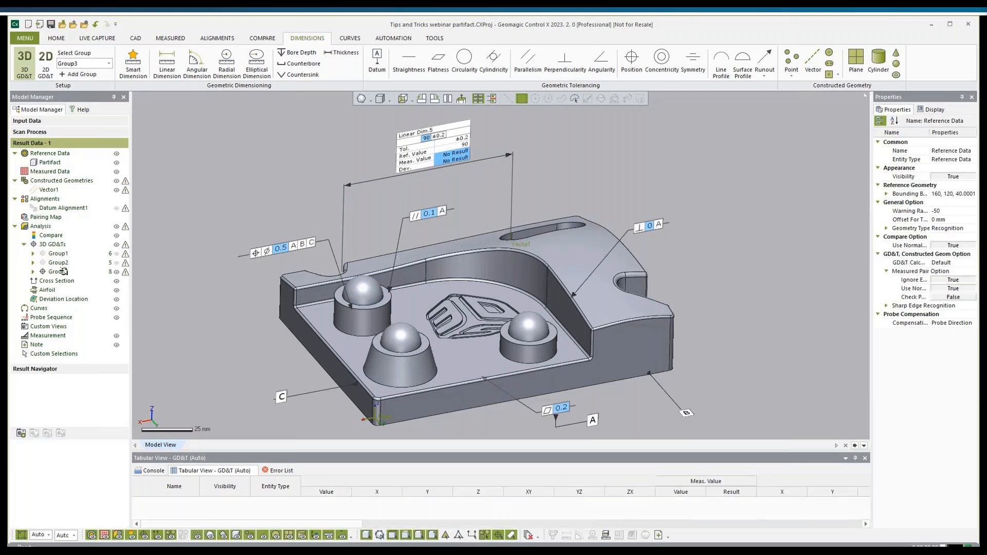
- Store the current view of the model as the saved viewpoint for Group3
click(61, 433)
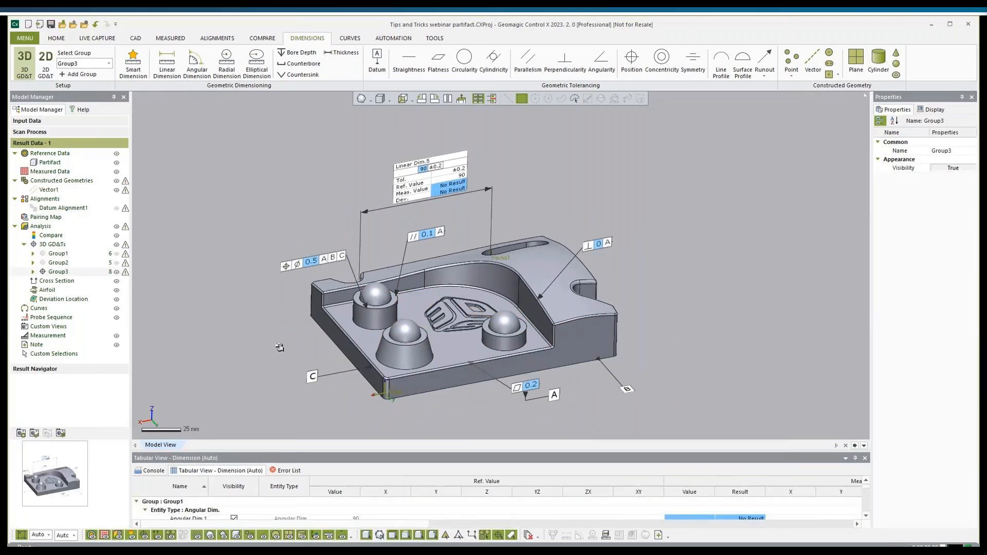
scroll(283, 339, down, 1)
scroll(602, 262, down, 2)
scroll(387, 319, up, 3)
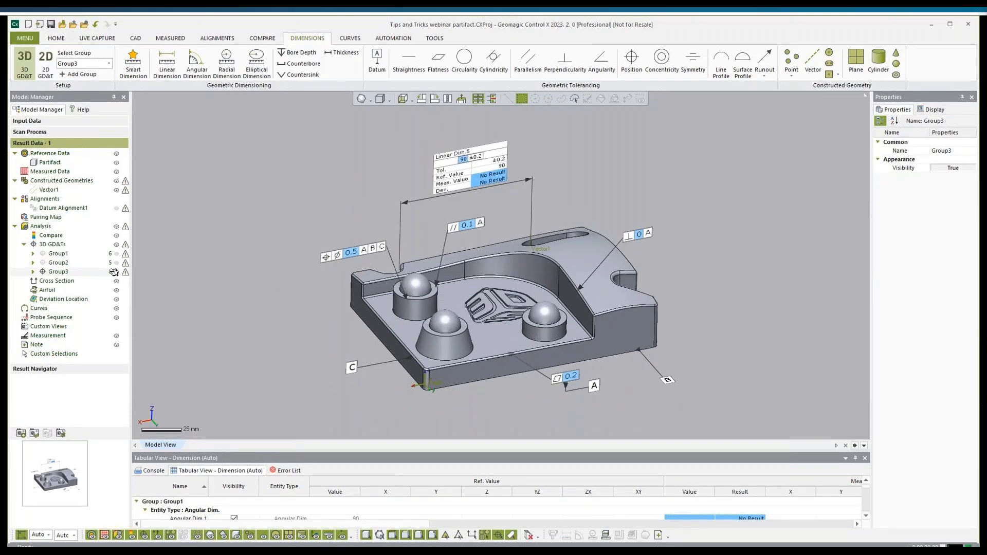
- Show Group2 instead of Group3 and capture the view with its dimensions displayed
click(114, 272)
click(117, 262)
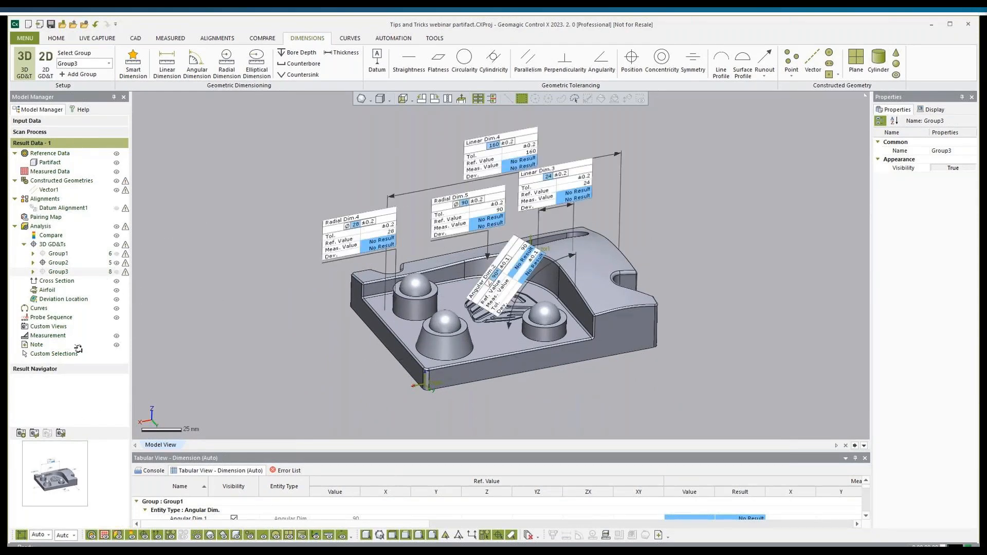
click(63, 431)
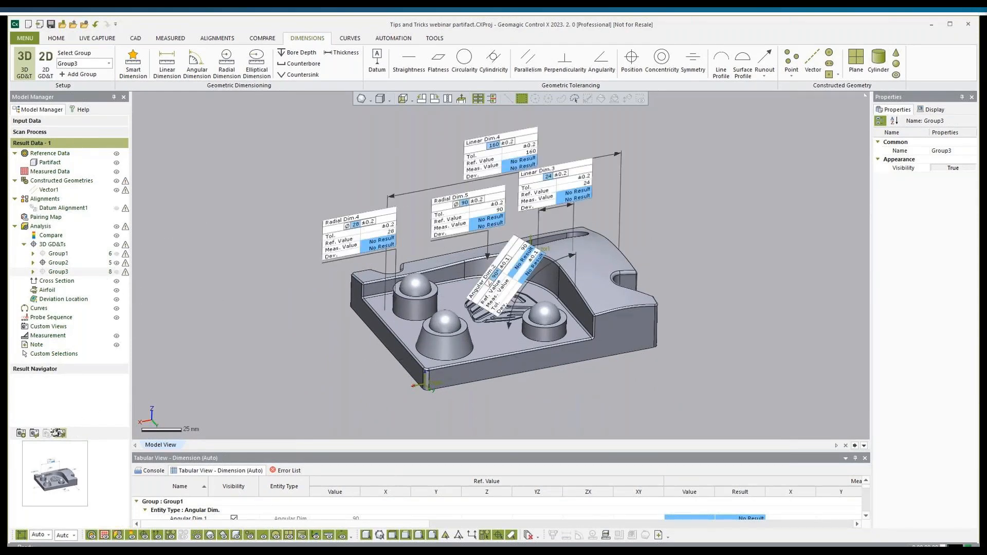
- Switch the display from Group2 to Group1, clear the selection and hide Group1
click(117, 262)
click(116, 253)
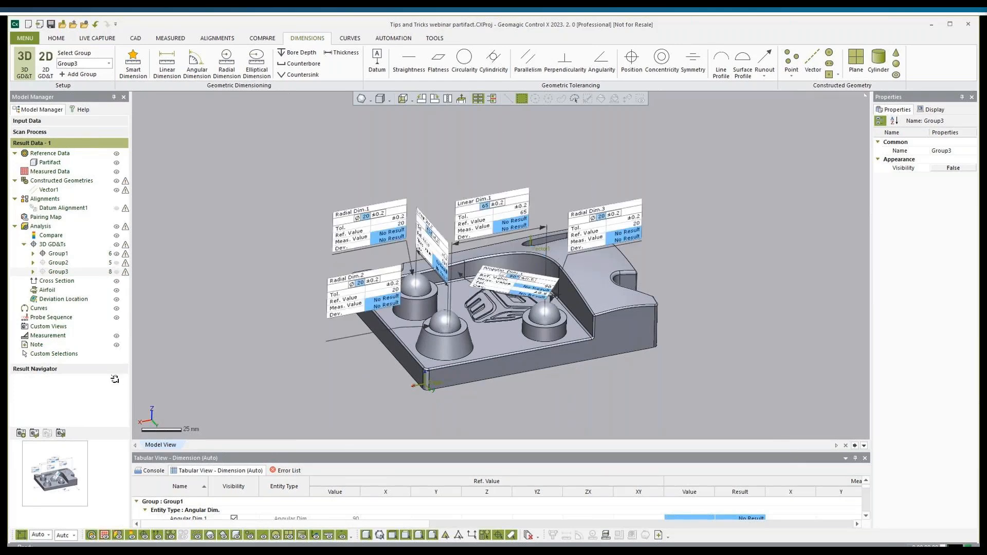
click(235, 325)
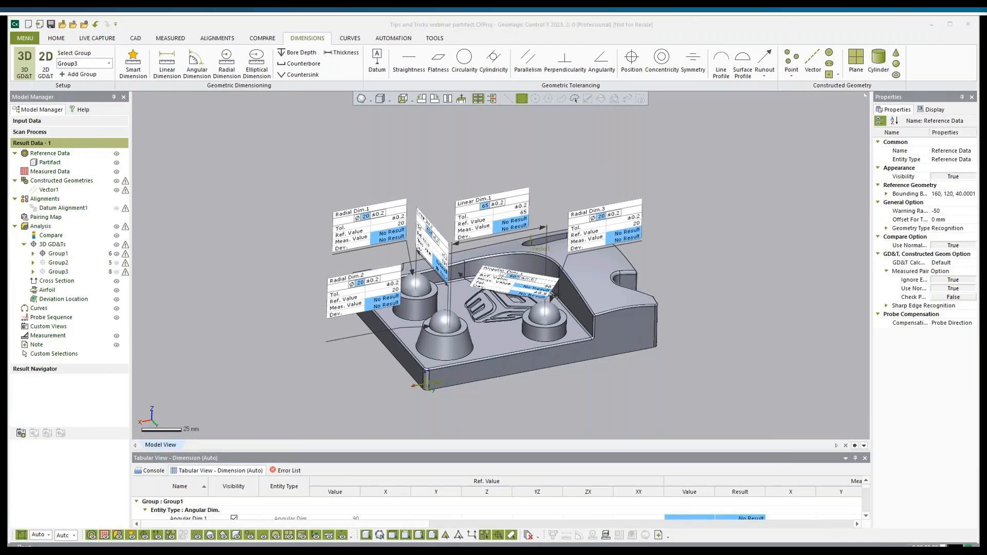
click(117, 253)
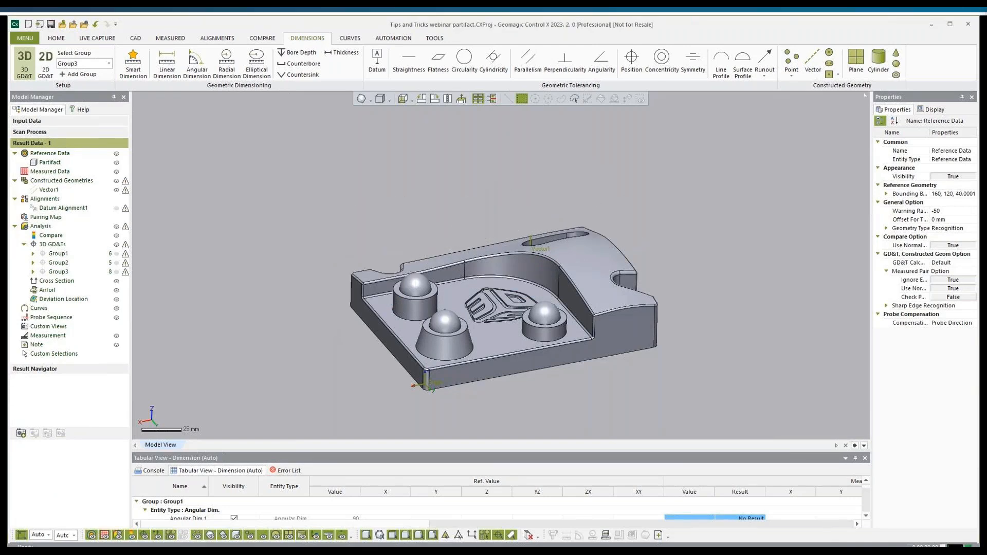
- In the "Tips and Tricks webinar partifact start" project, run the LiveInspect process with the FaroArm/ScanArm to probe the part
click(72, 74)
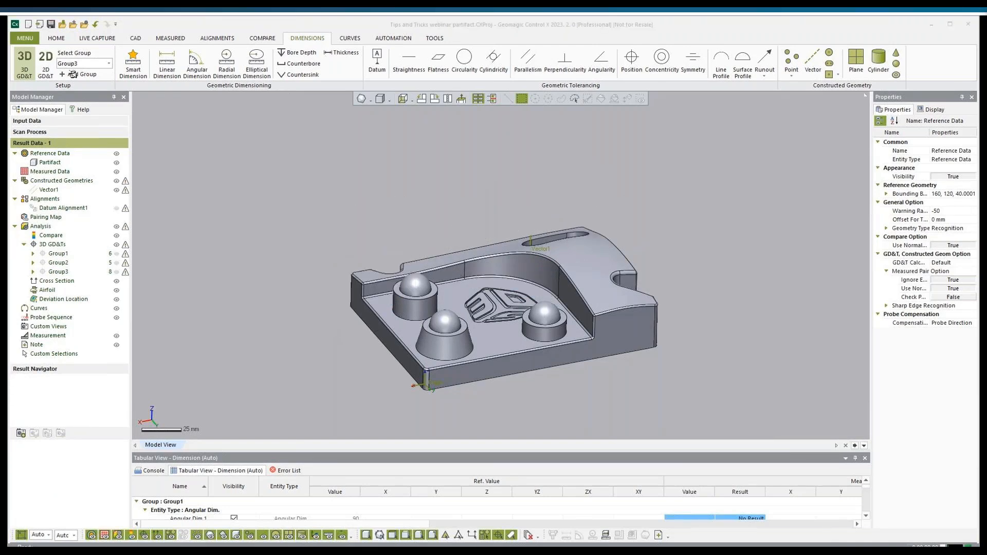
click(27, 36)
click(105, 90)
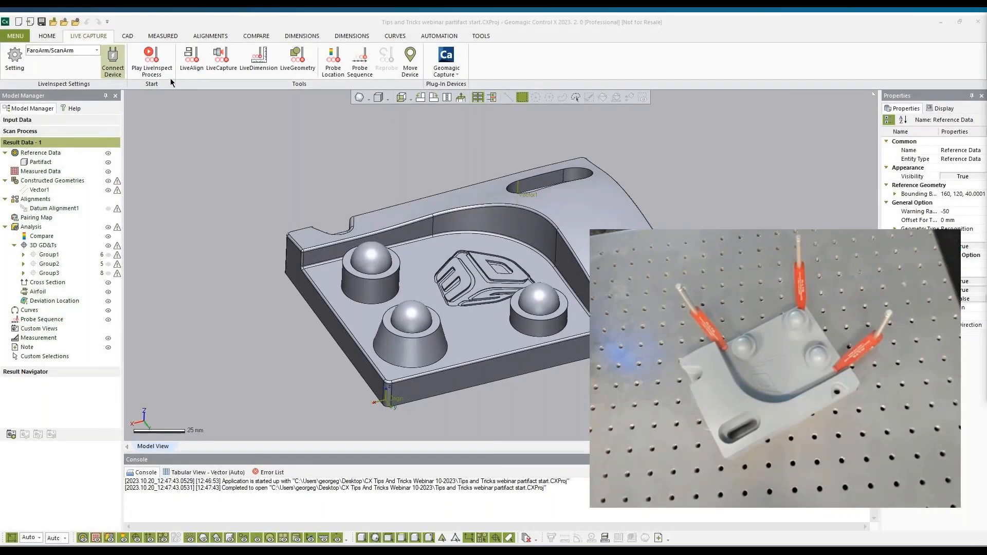
click(146, 65)
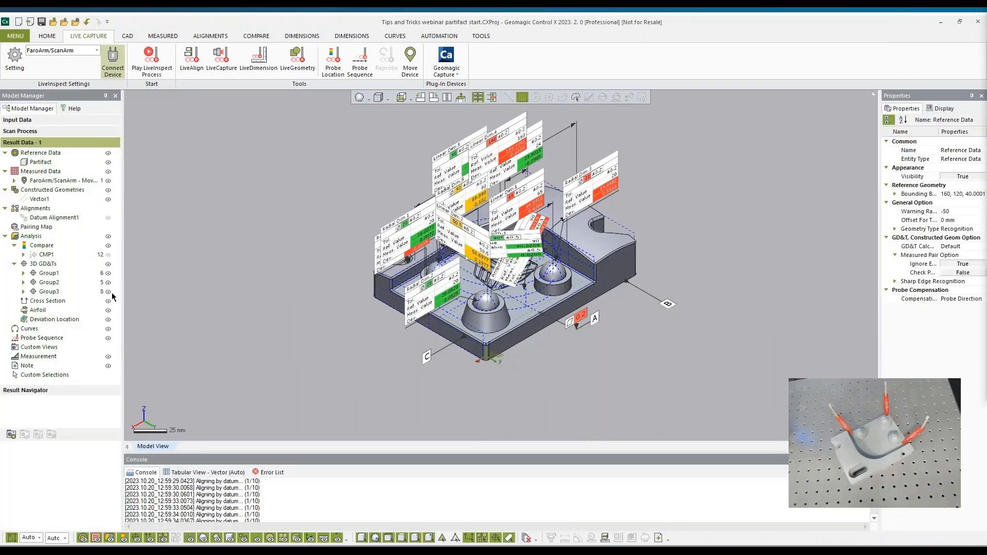
- Isolate Group1 to review its measured results, and switch the display to Group3's results
click(108, 292)
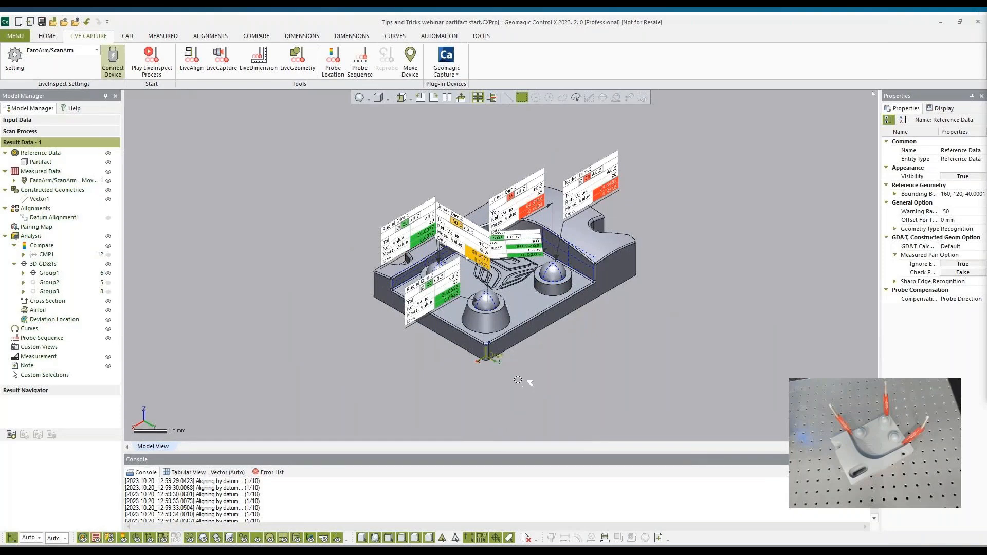
right_drag(518, 380, 501, 246)
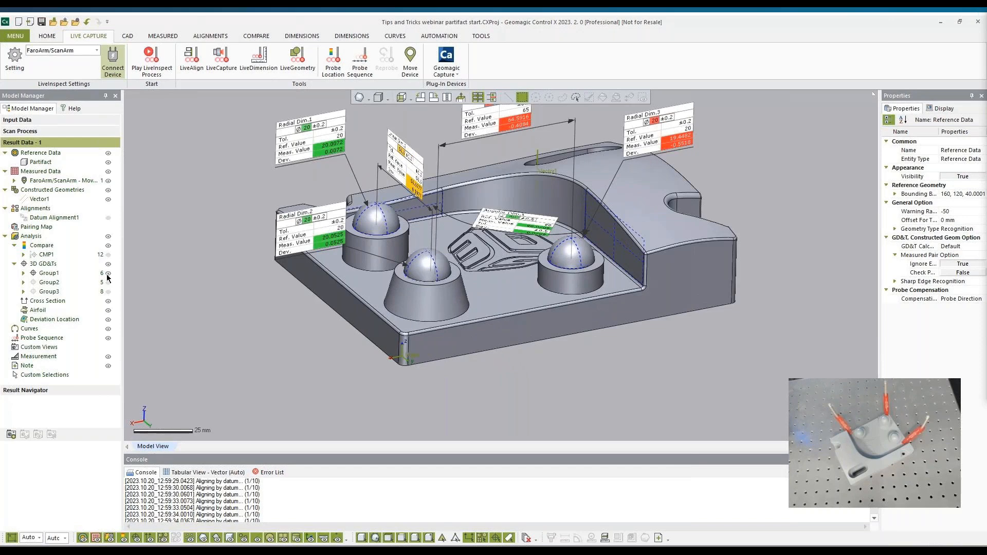
click(107, 274)
click(108, 293)
right_drag(534, 324, 461, 284)
scroll(524, 334, down, 3)
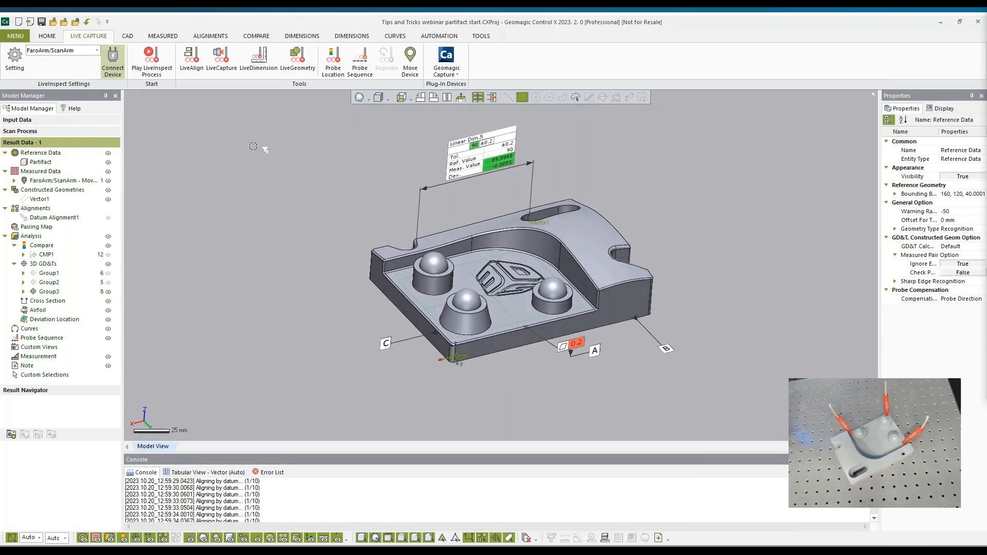
- Add a linear dimension between the rear sphere and the pocket's flat side wall with a ±0.2 tolerance, placed above the part
click(301, 36)
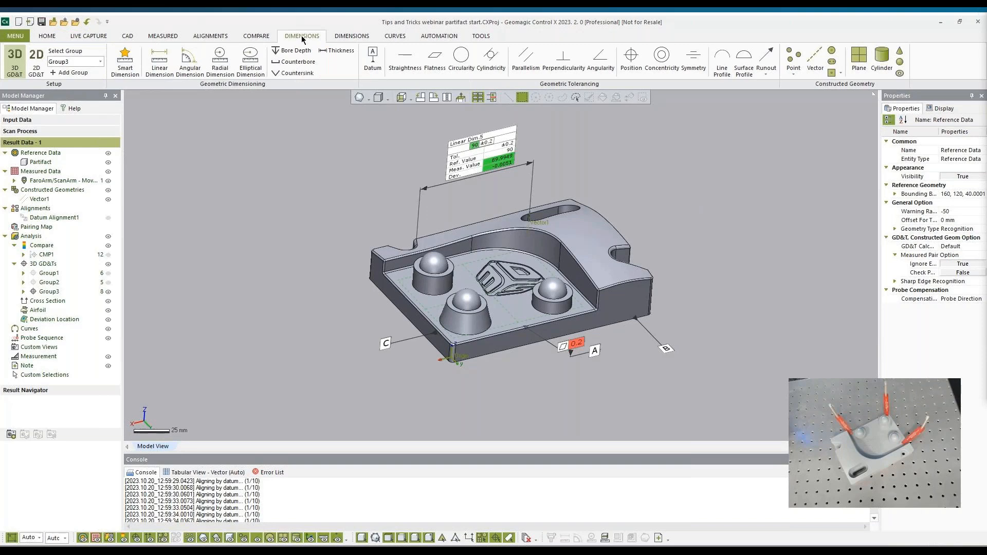
click(160, 72)
click(436, 259)
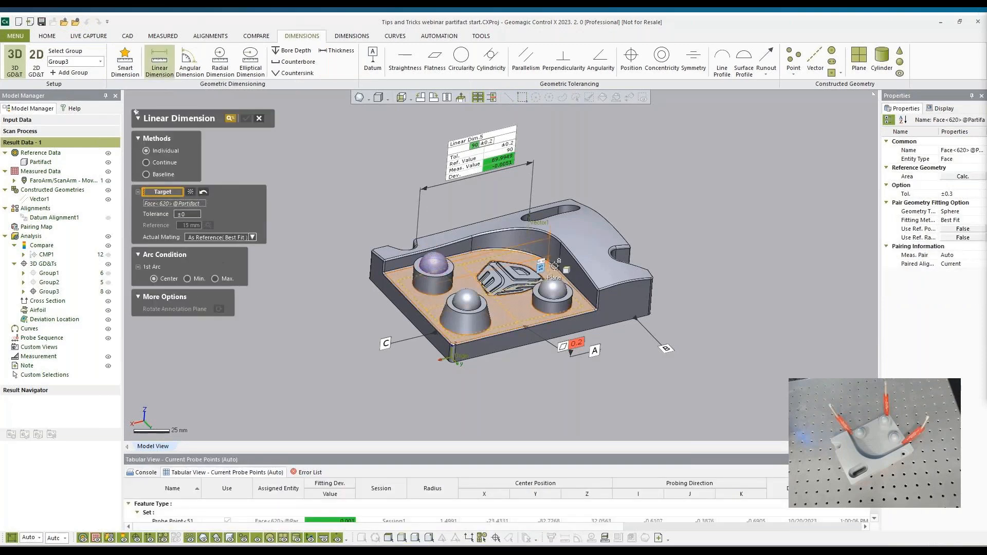
click(575, 269)
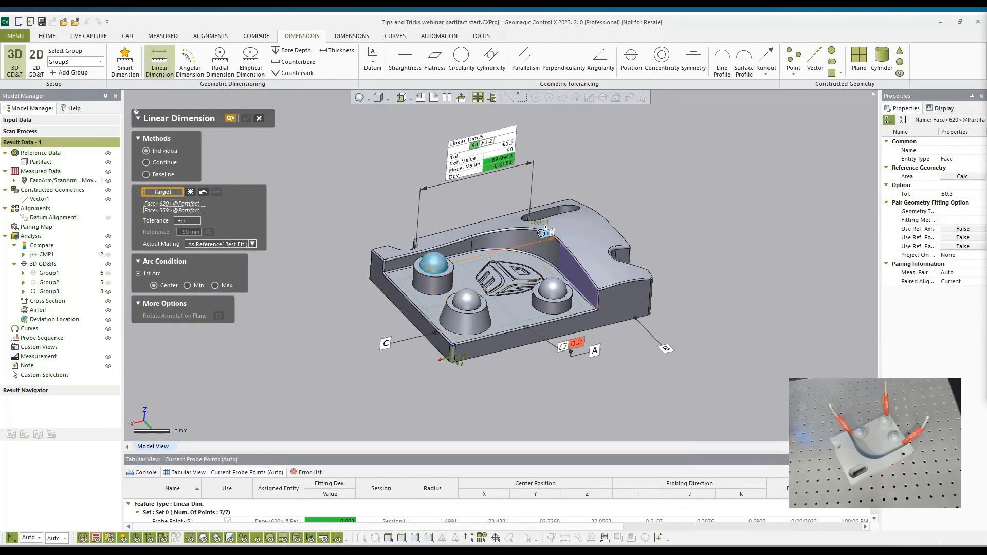
click(494, 210)
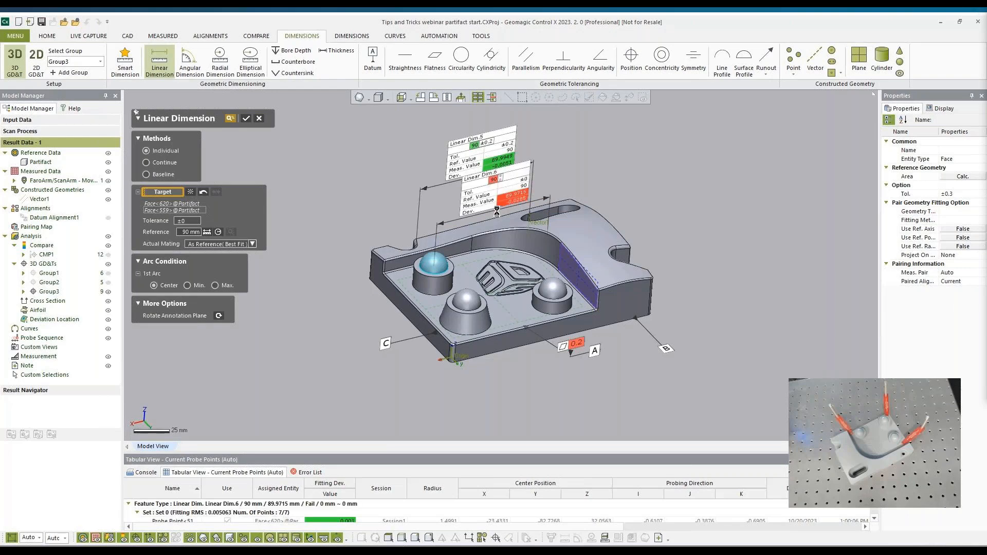
click(194, 221)
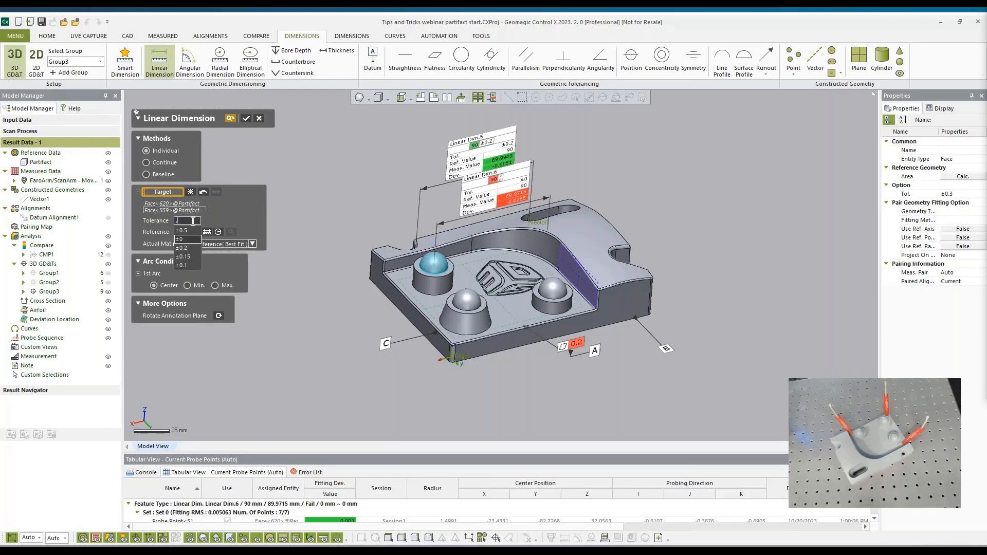
key(Return)
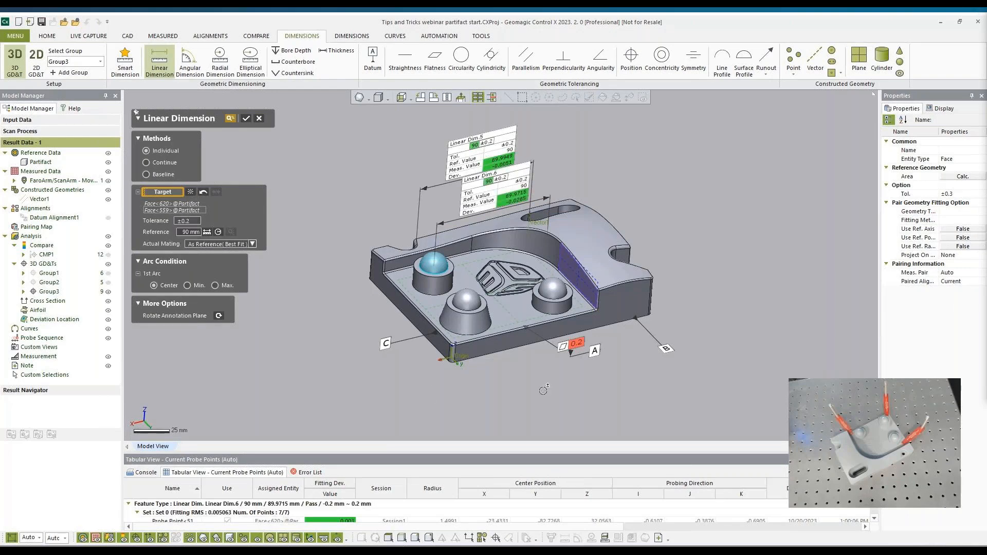
drag(488, 198, 489, 204)
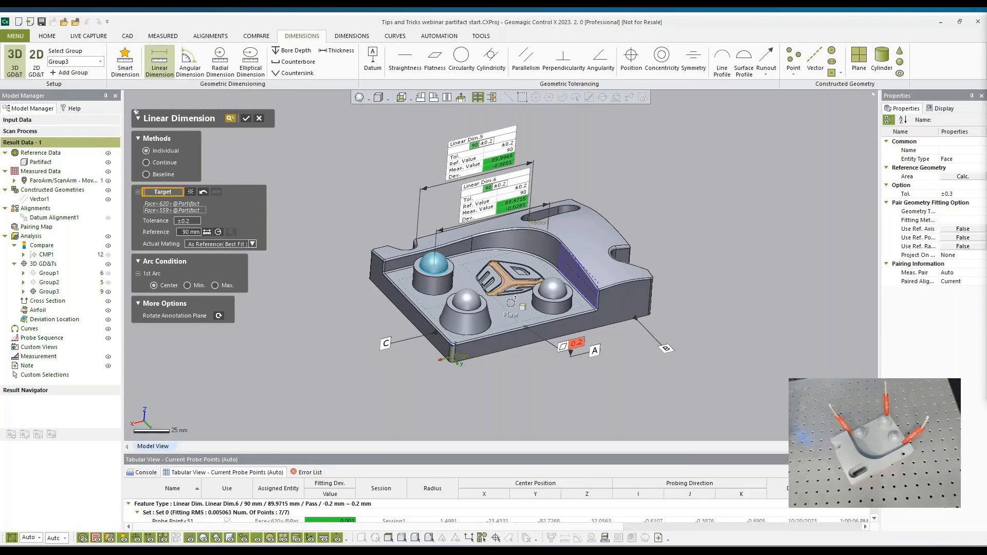
- Add a linear dimension between the rear sphere and the pocket floor with a ±0.2 tolerance, placed beside the part, and accept it
scroll(511, 303, up, 3)
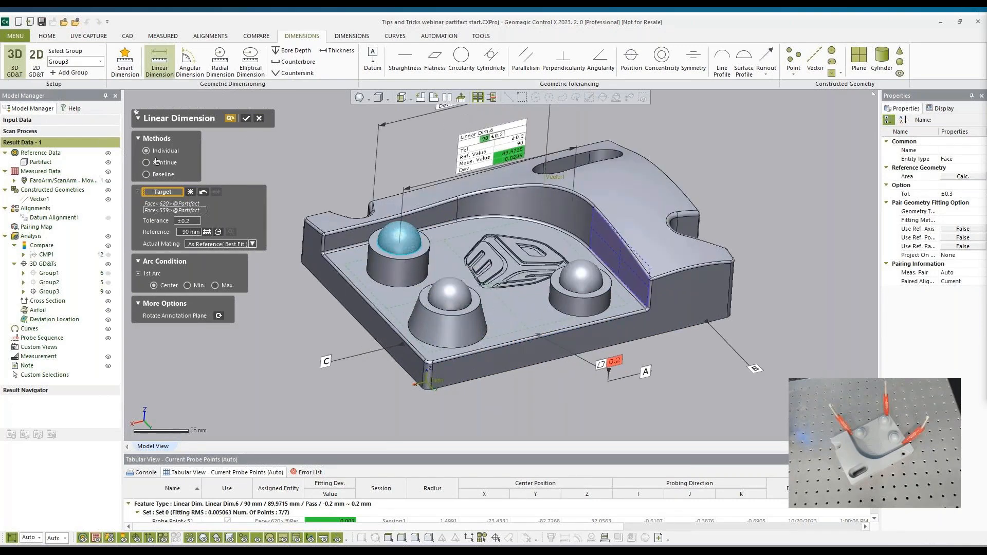
click(392, 233)
click(350, 262)
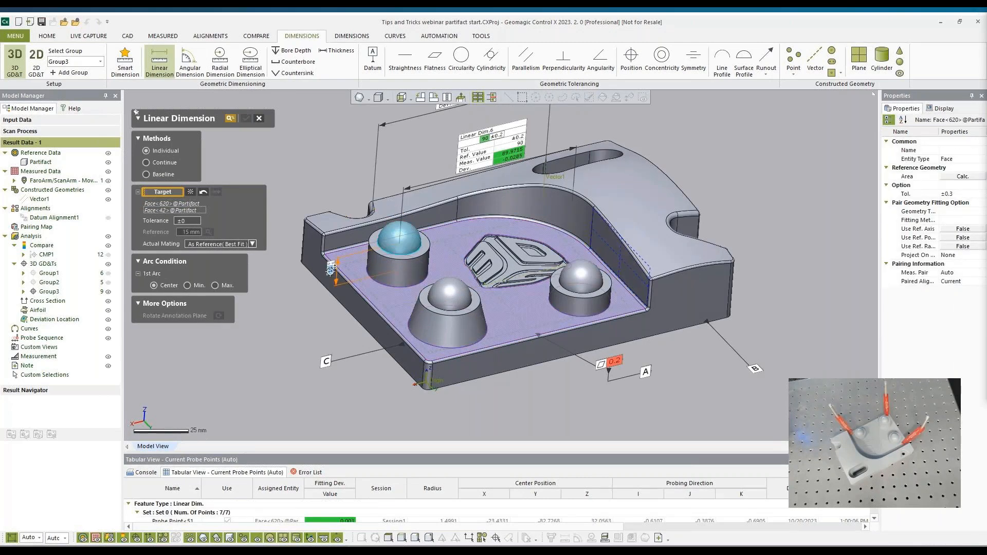
click(281, 283)
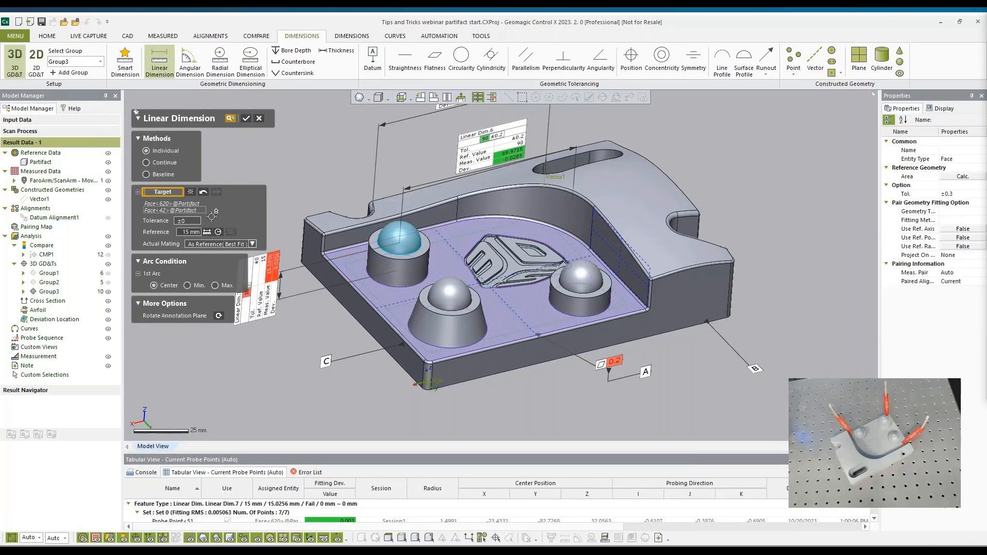
click(189, 220)
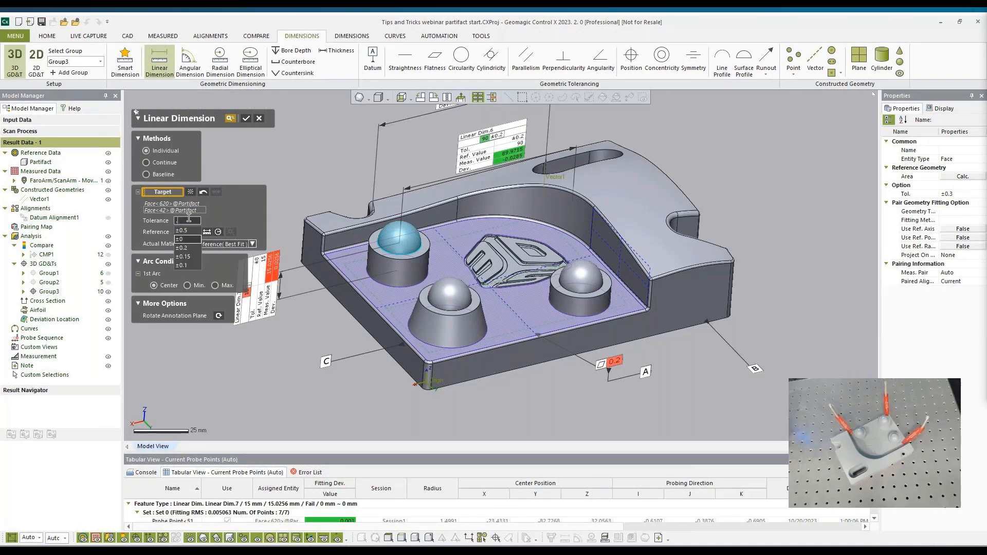
key(Down)
key(Return)
drag(261, 304, 292, 298)
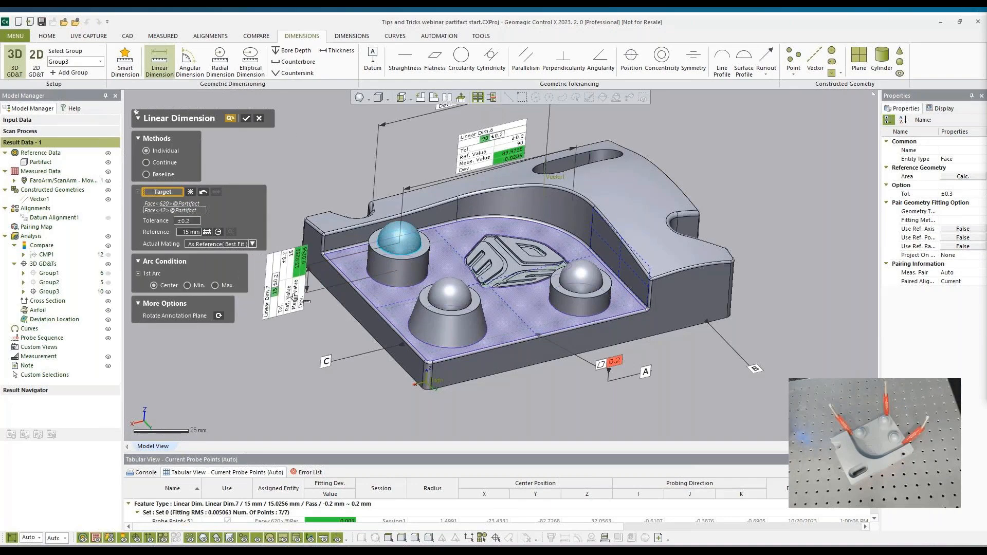
click(245, 120)
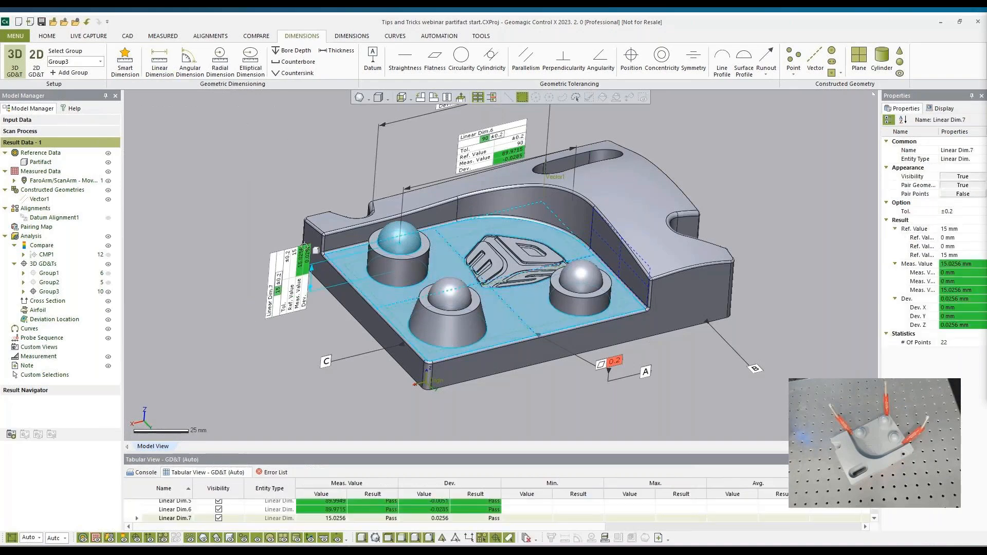
- Recall the saved view of Group3, clear the selection and hide the group
scroll(305, 247, down, 3)
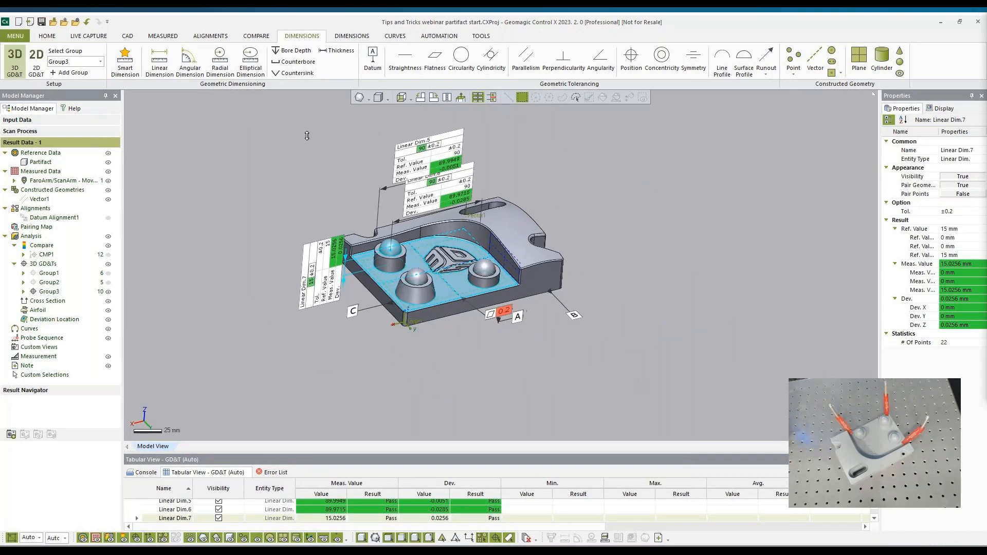
click(48, 292)
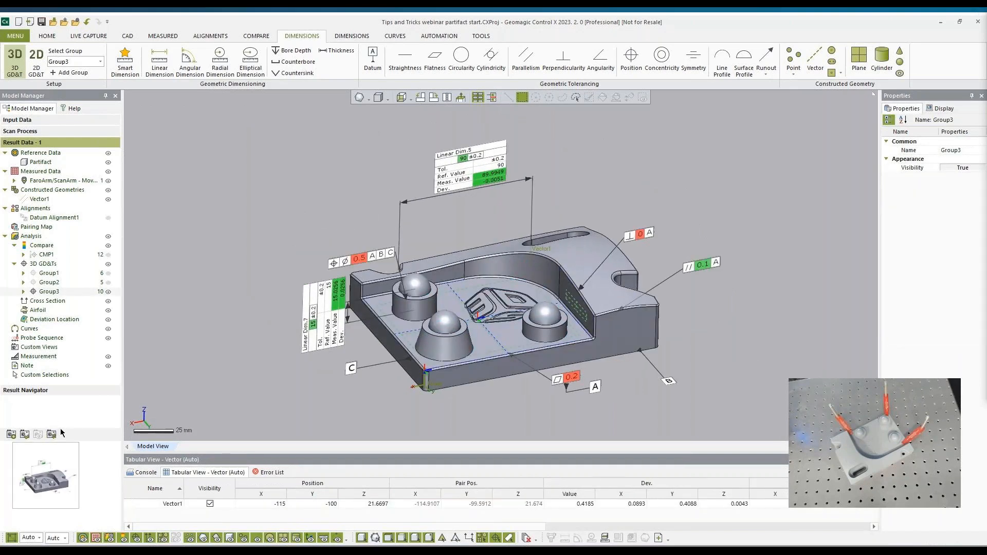
click(263, 222)
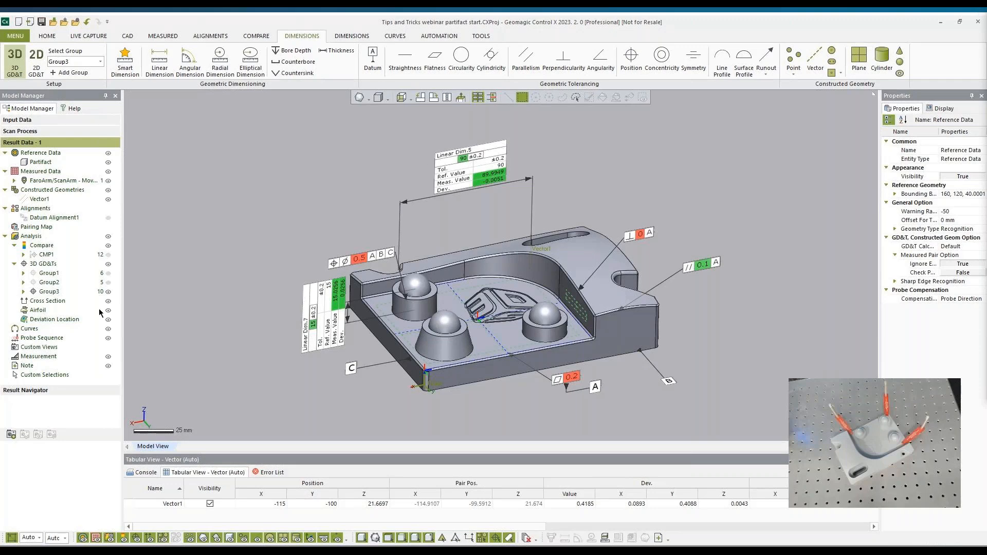
click(108, 292)
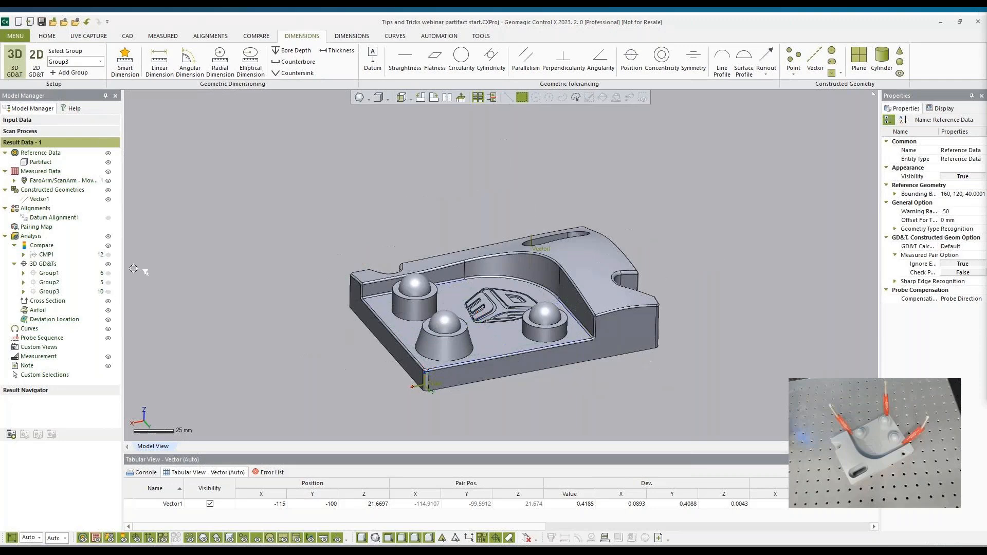
- Generate a report from Result Data - 1 with the Letter_Landscape template, including all the selected entities
click(47, 37)
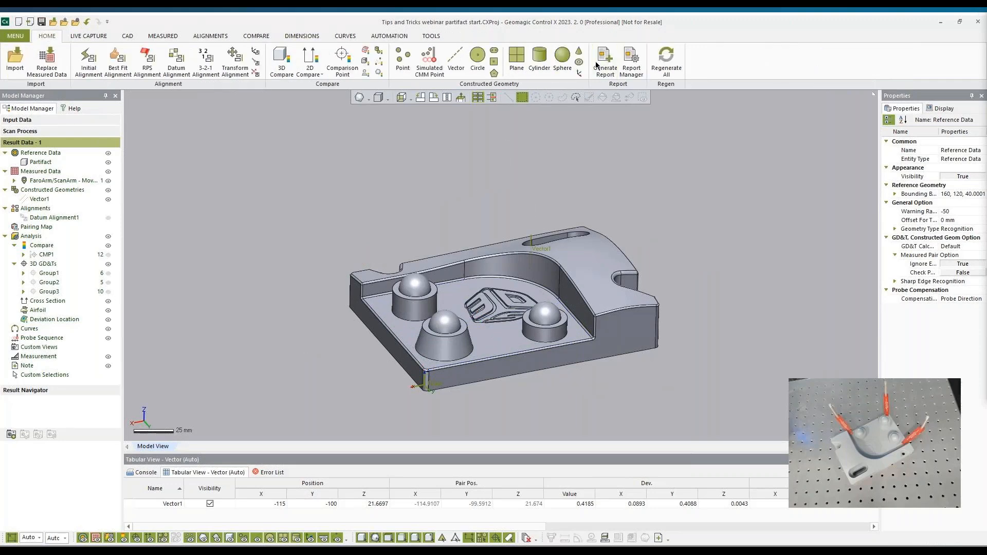
click(597, 66)
click(503, 386)
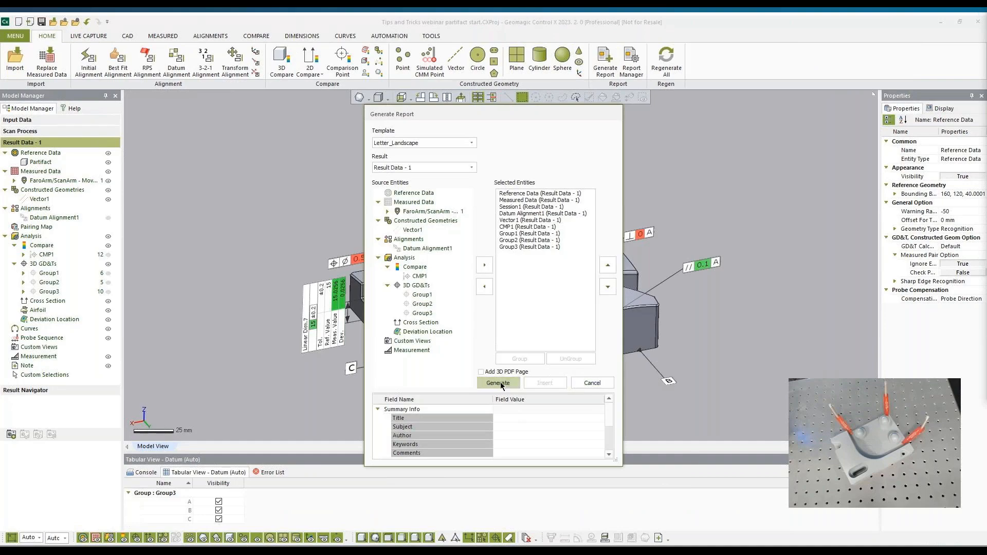
- Review the generated report's measured data, probe points, alignment, comparison and Group1 to Group3 result pages, and request a PDF export
scroll(571, 303, down, 5)
scroll(573, 301, down, 8)
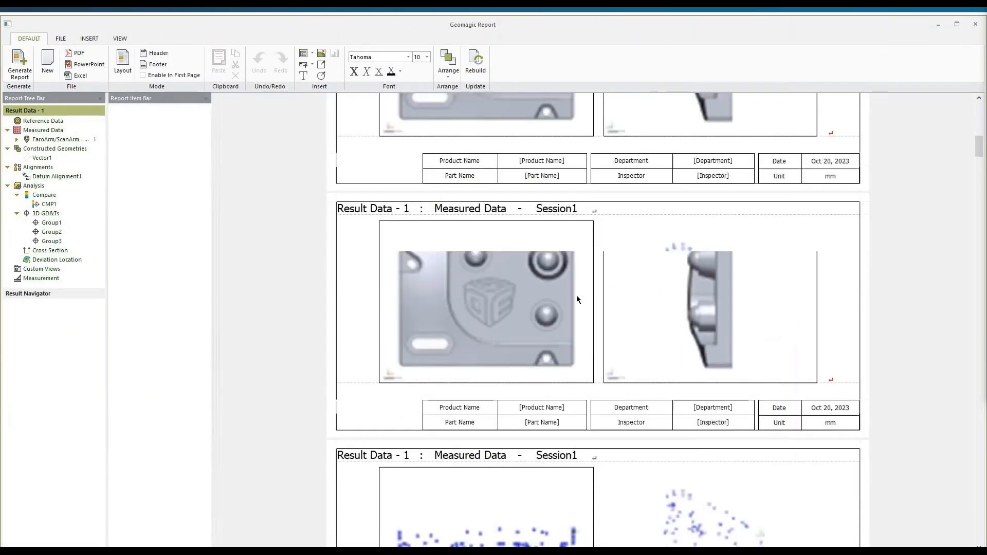
scroll(581, 300, down, 10)
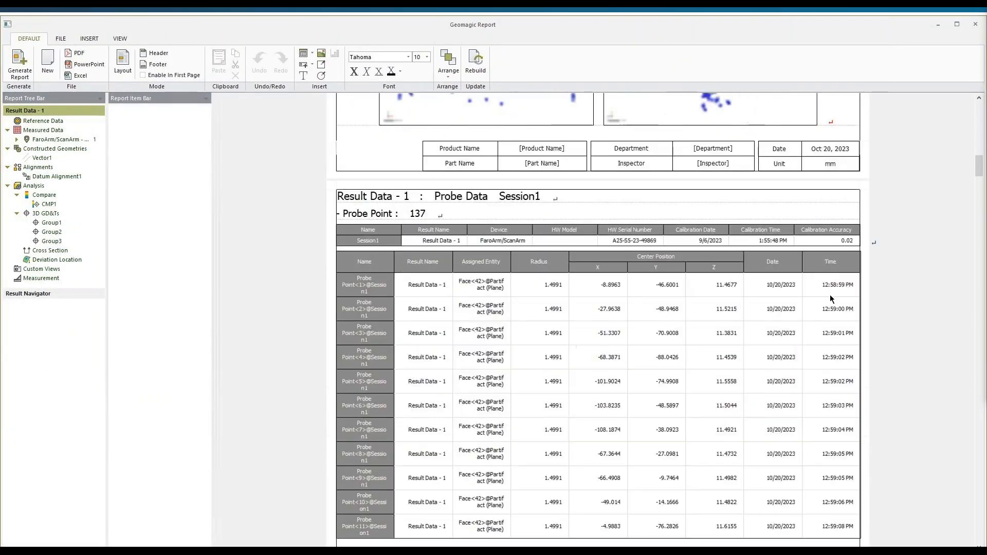
scroll(914, 284, down, 15)
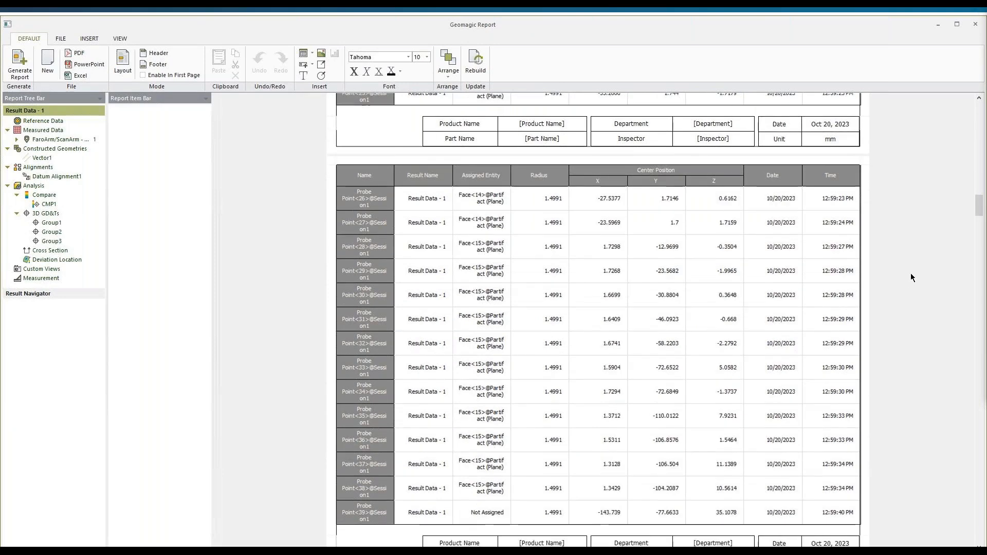
scroll(915, 270, down, 20)
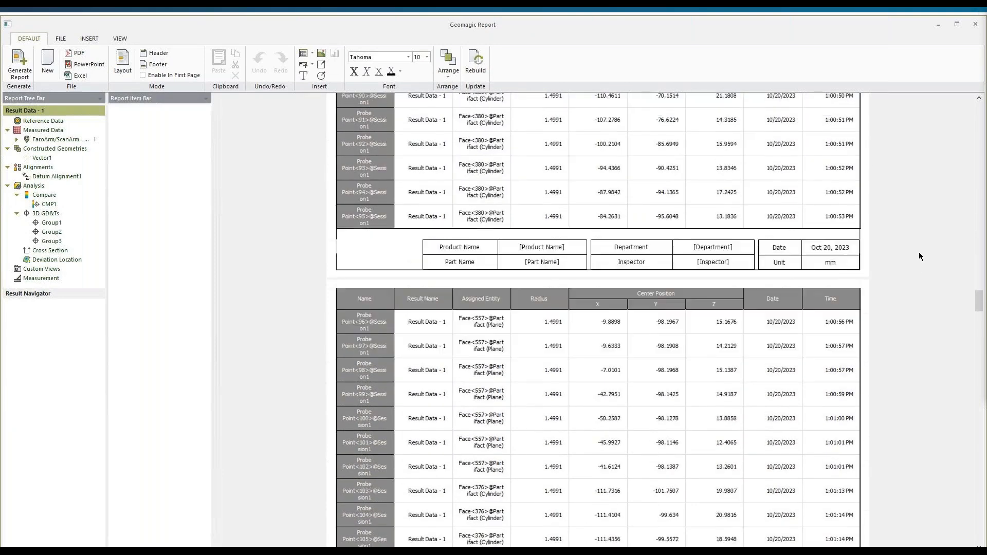
scroll(916, 244, down, 12)
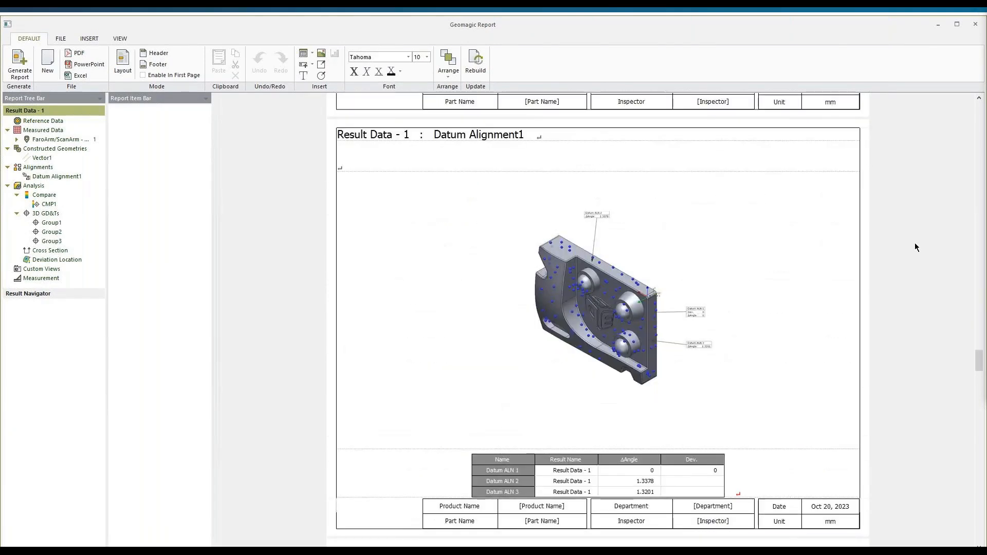
scroll(914, 243, down, 10)
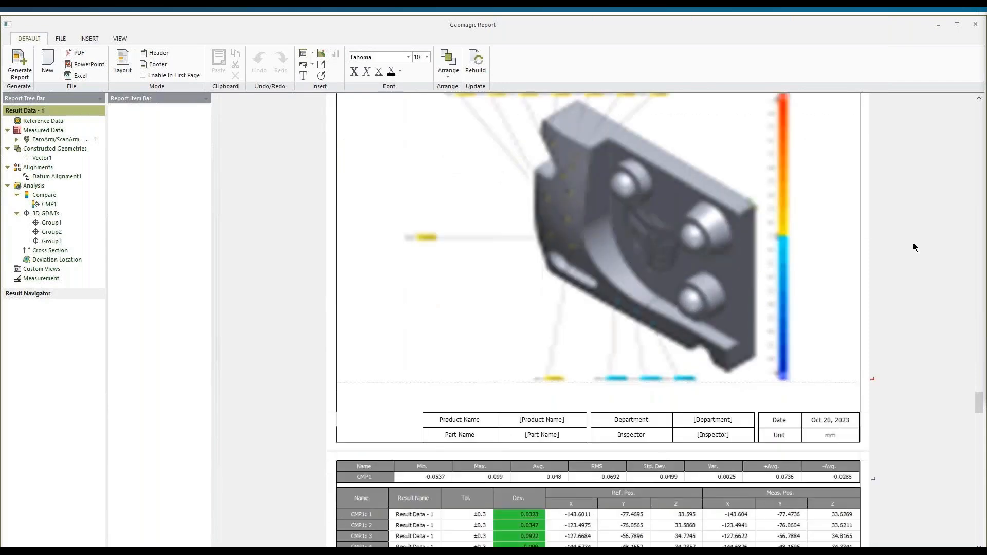
scroll(913, 243, down, 12)
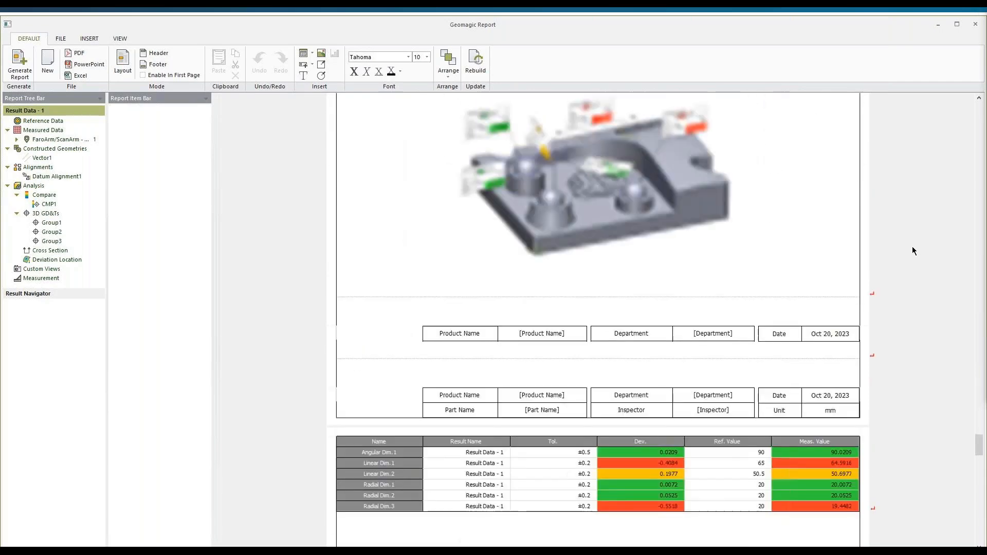
scroll(912, 246, up, 2)
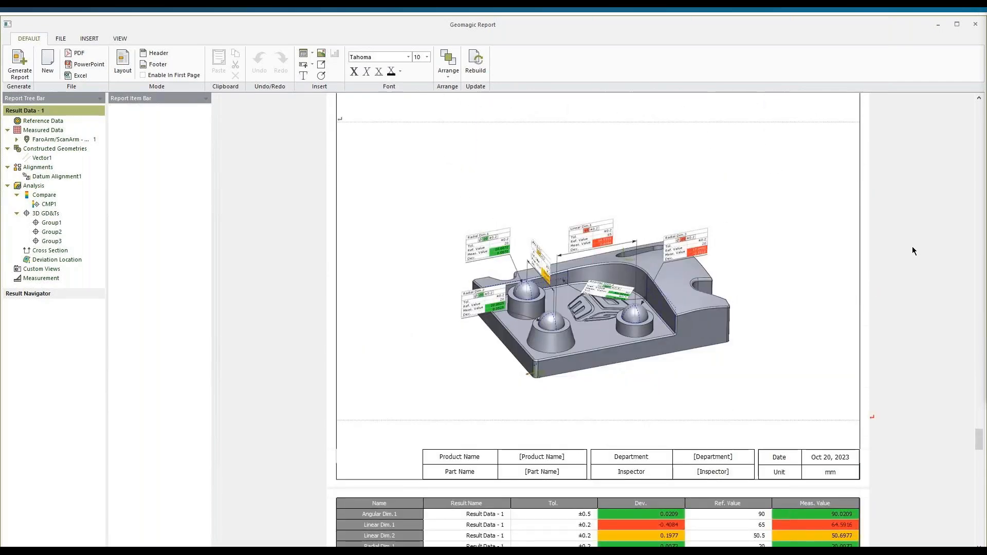
scroll(913, 250, down, 8)
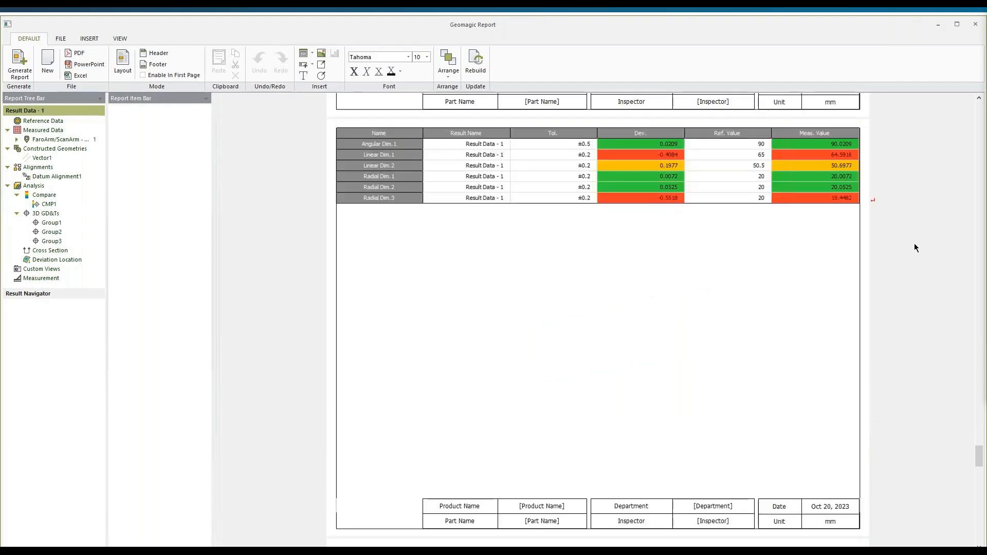
scroll(913, 256, up, 2)
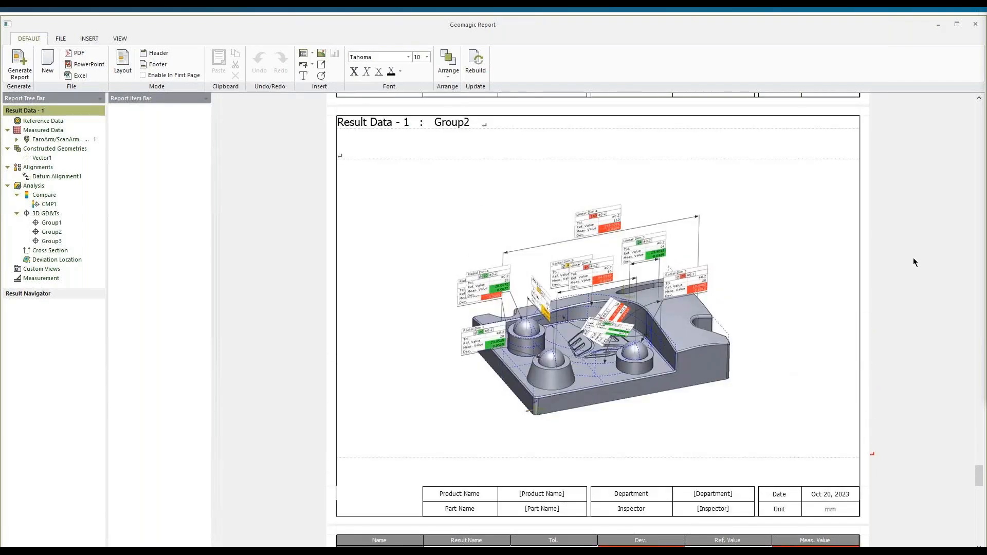
scroll(875, 266, down, 11)
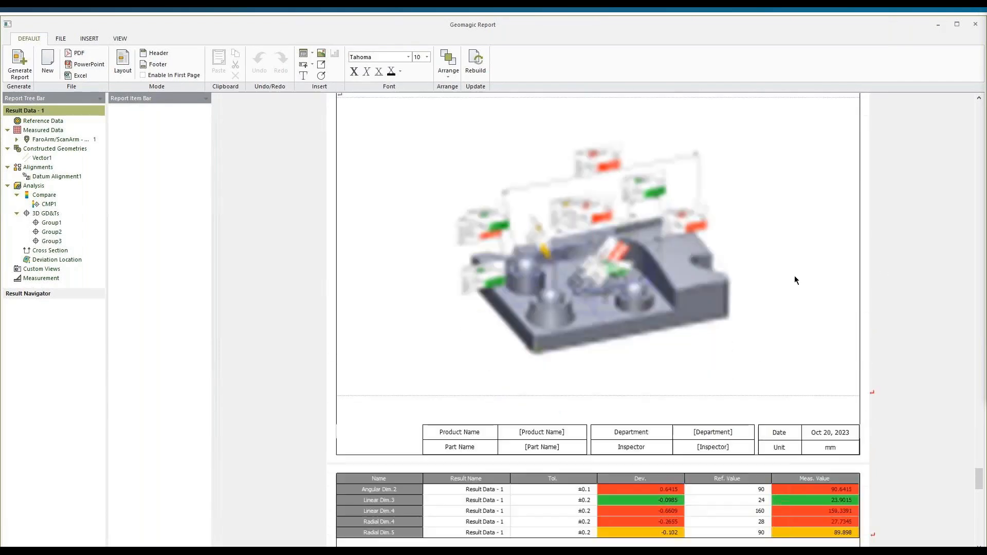
scroll(793, 273, down, 5)
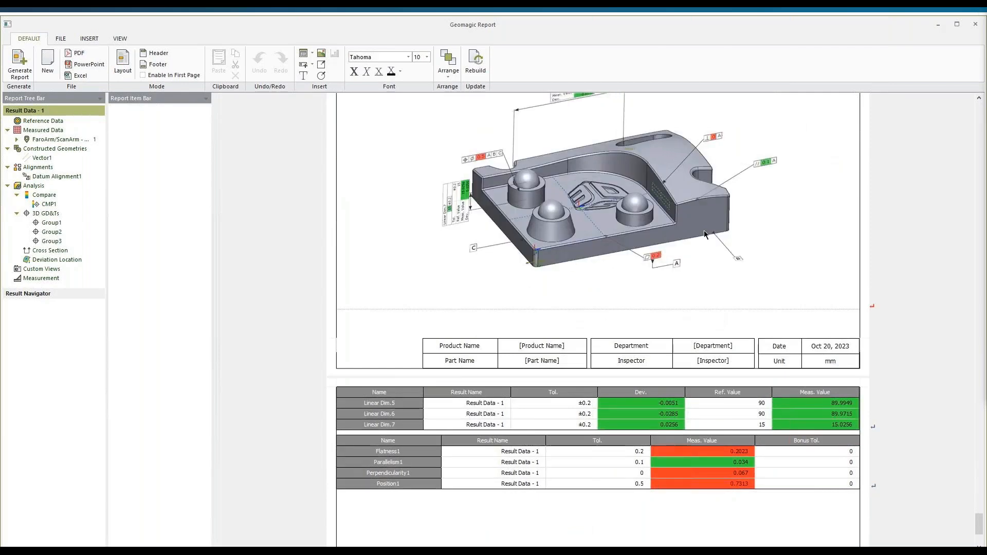
click(78, 54)
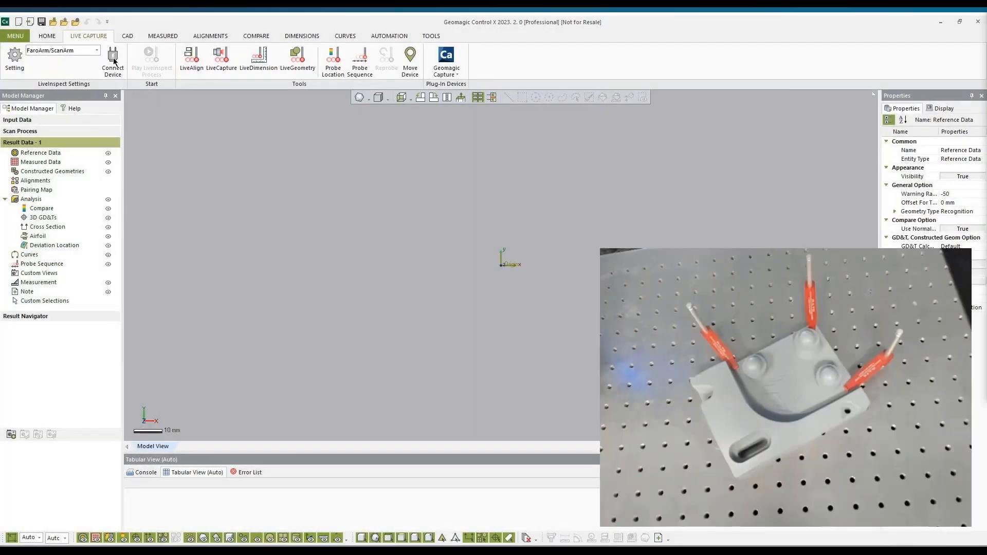
- Connect the FaroArm/ScanArm device in the empty project and start LiveAlign with the Interactive Method
click(113, 61)
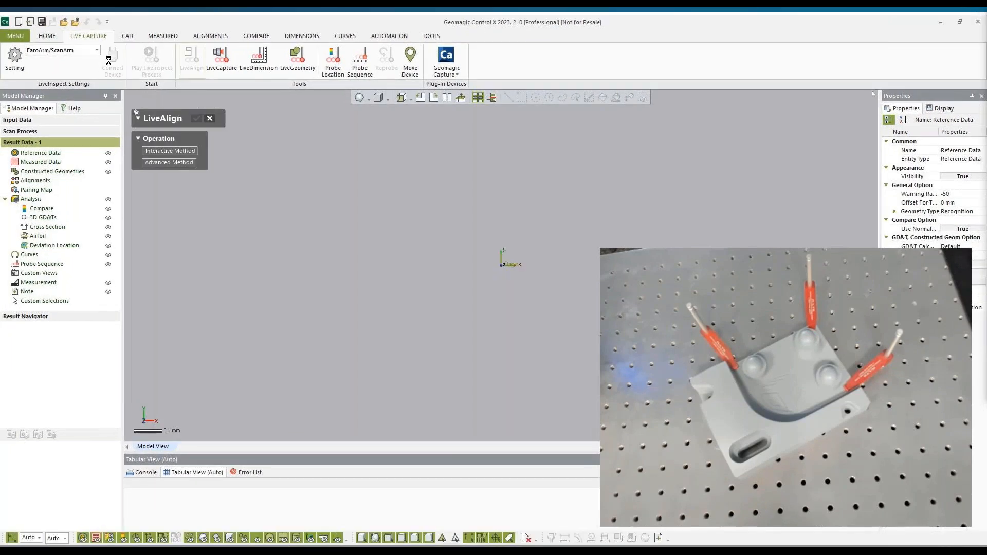
click(163, 152)
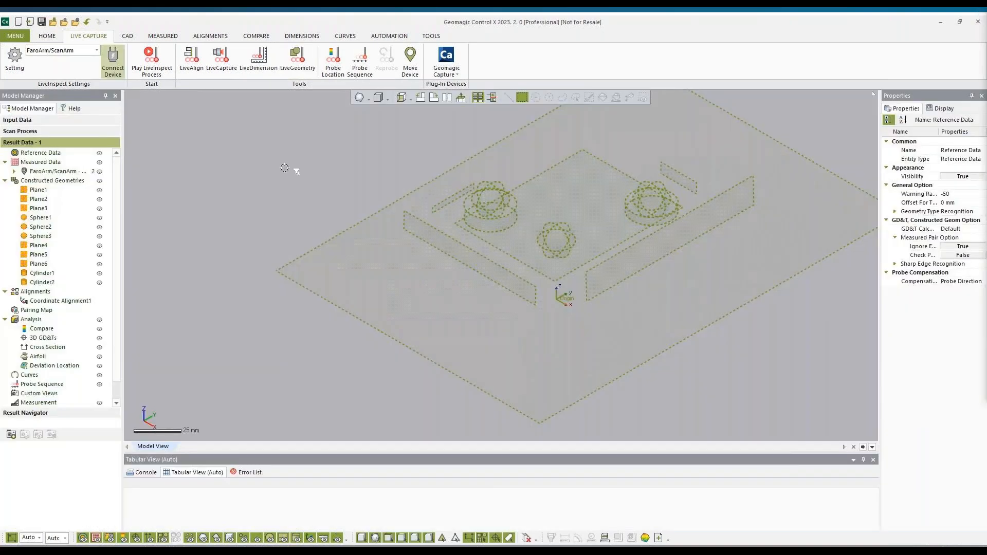
- Add a linear dimension between Sphere3 and Sphere1 with a ±0.15 tolerance, placed above the part, accepting the offered reference value
right_drag(296, 171, 380, 228)
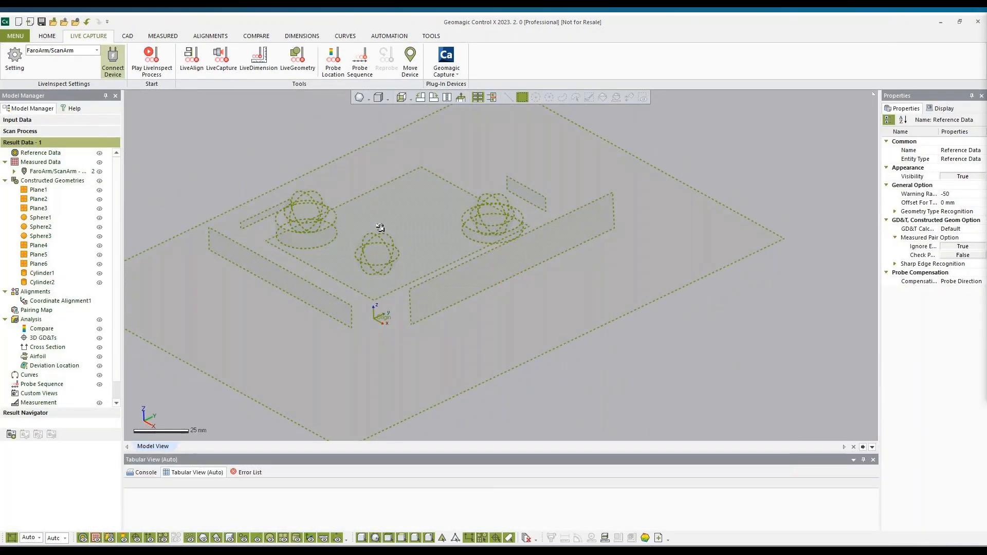
click(309, 36)
click(160, 61)
click(492, 203)
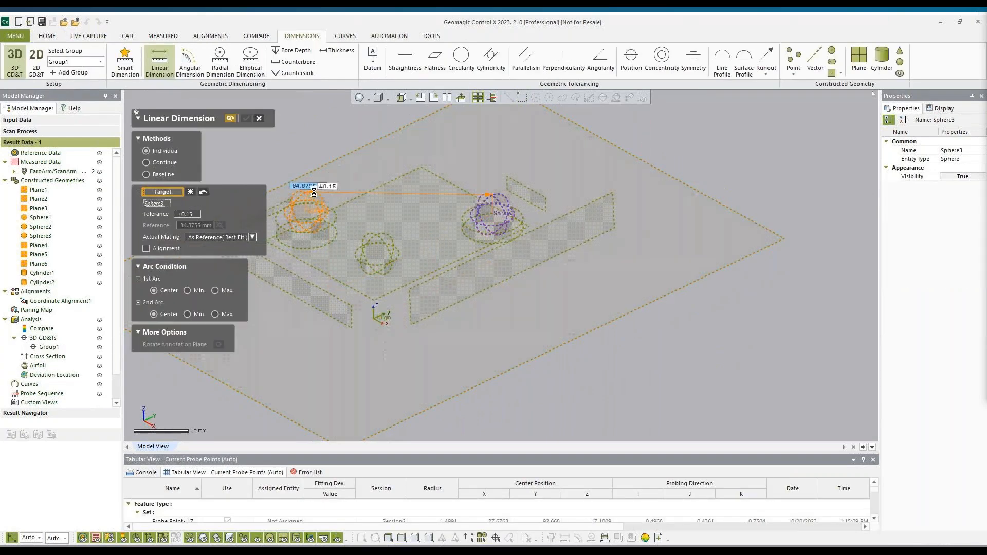
click(307, 209)
click(385, 156)
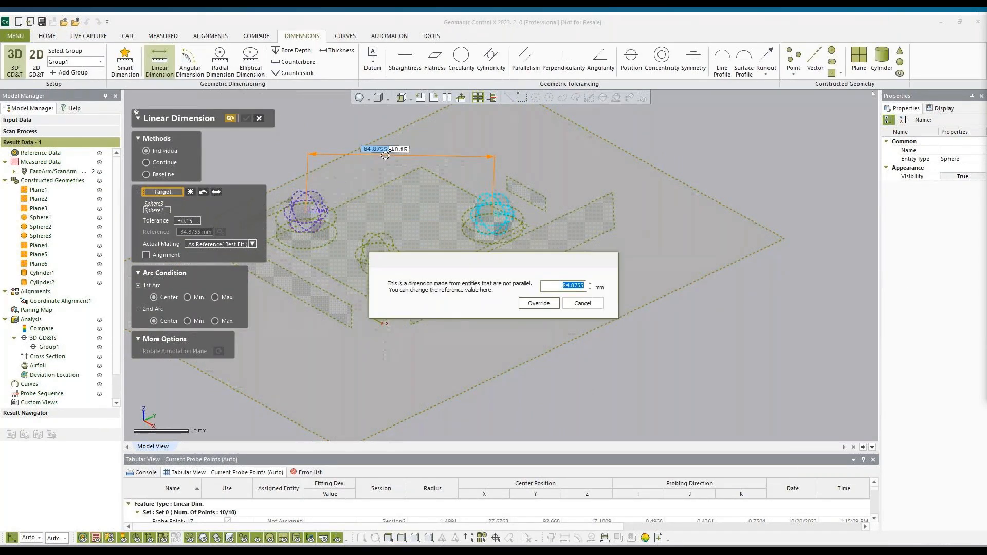
click(538, 304)
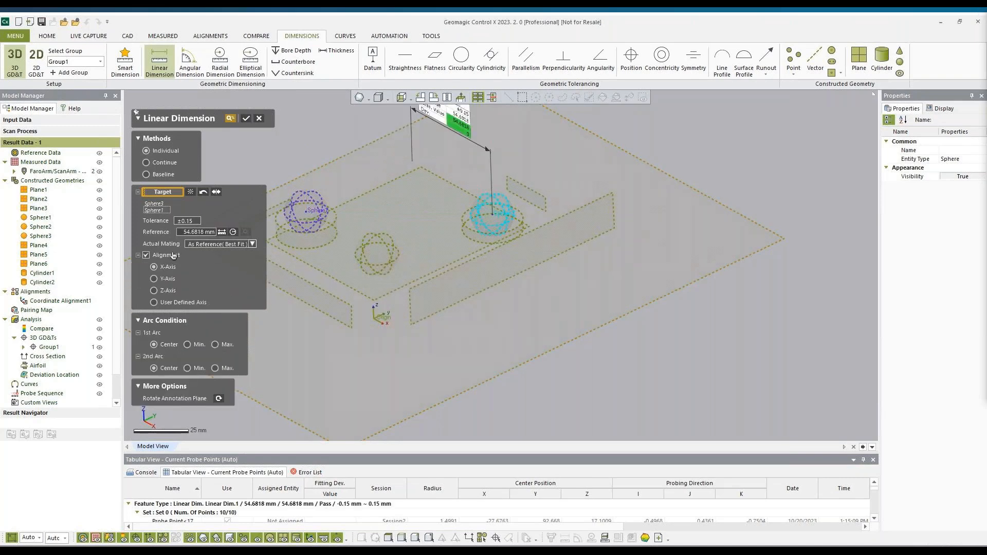
- Align the sphere-to-sphere dimension to the Y-Axis, reposition its label closer above the part and accept it
click(169, 278)
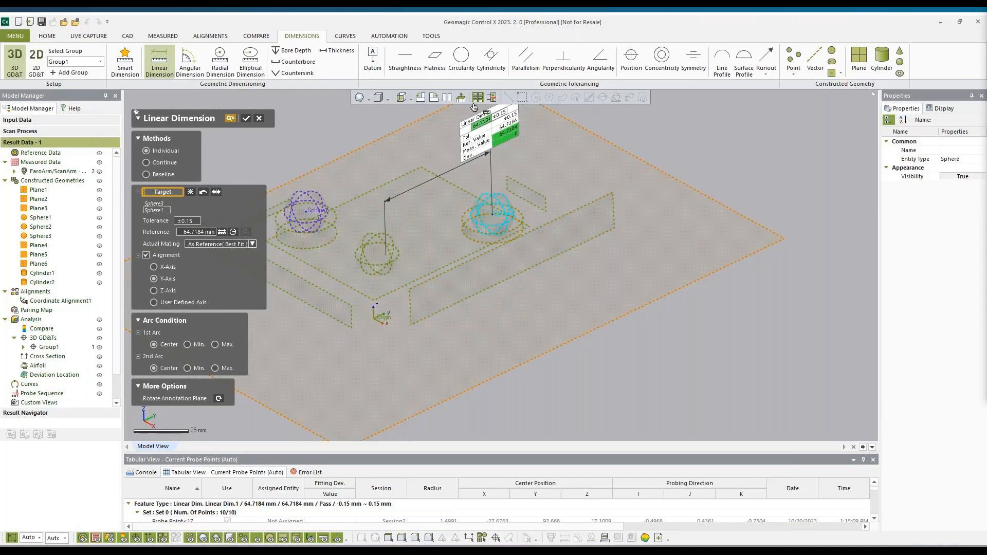
drag(474, 107, 421, 141)
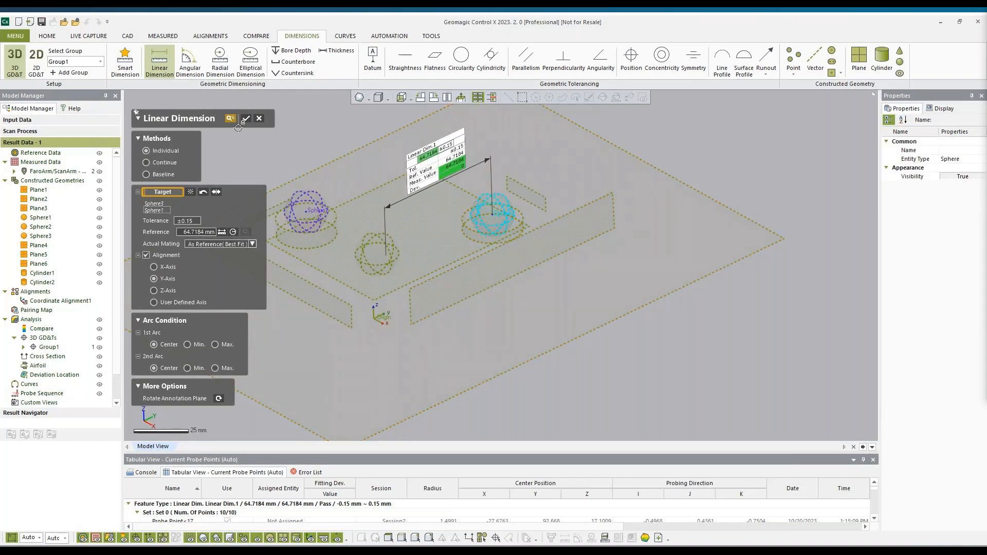
click(246, 120)
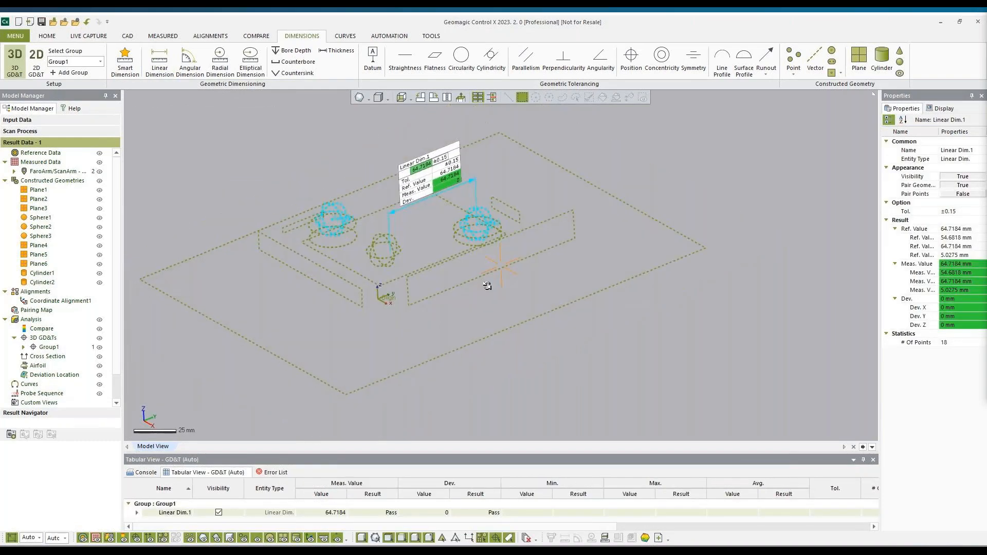
- Add radial smart dimensions with a ±0.1 tolerance to Sphere1 and Sphere3, placing each label above and outside its sphere
click(125, 61)
click(330, 203)
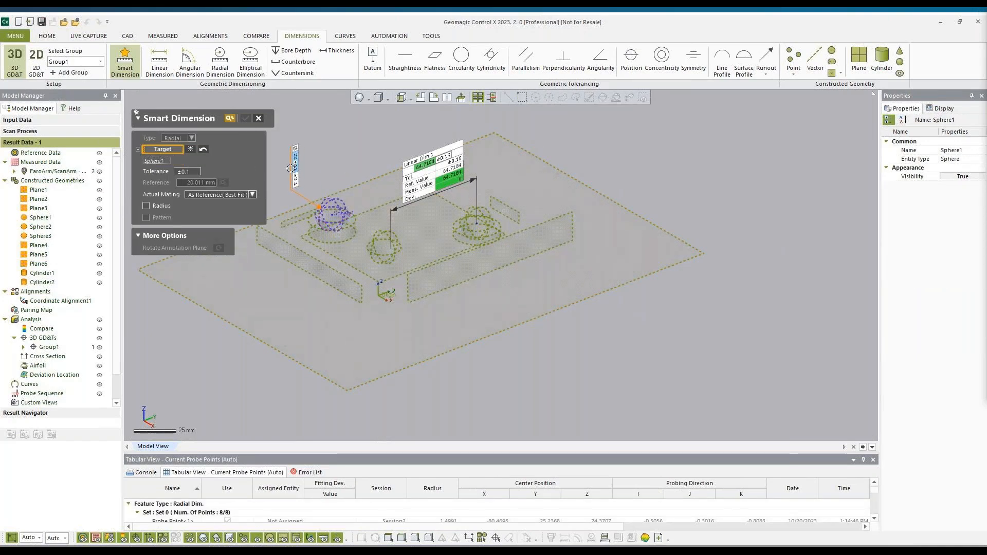
click(290, 168)
click(489, 213)
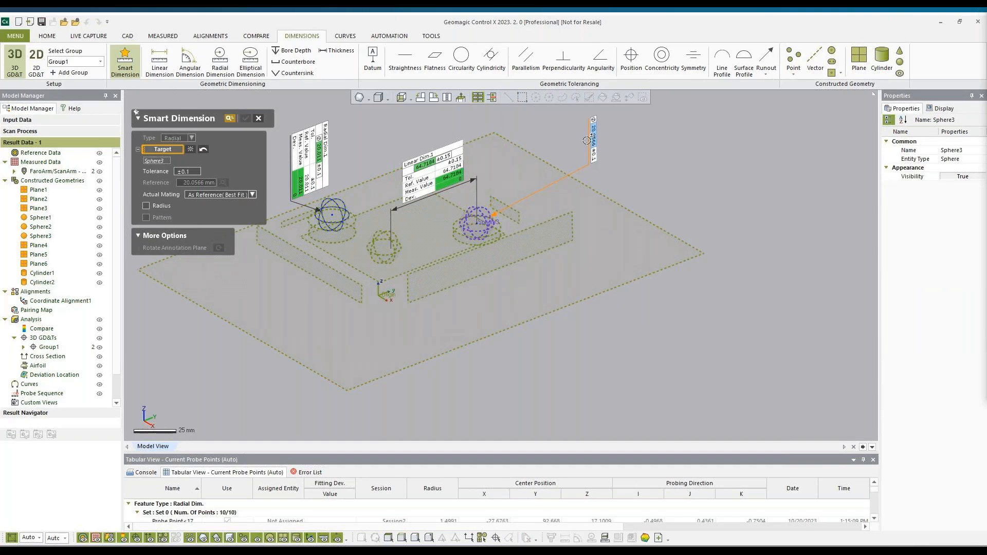
click(587, 140)
scroll(624, 210, down, 2)
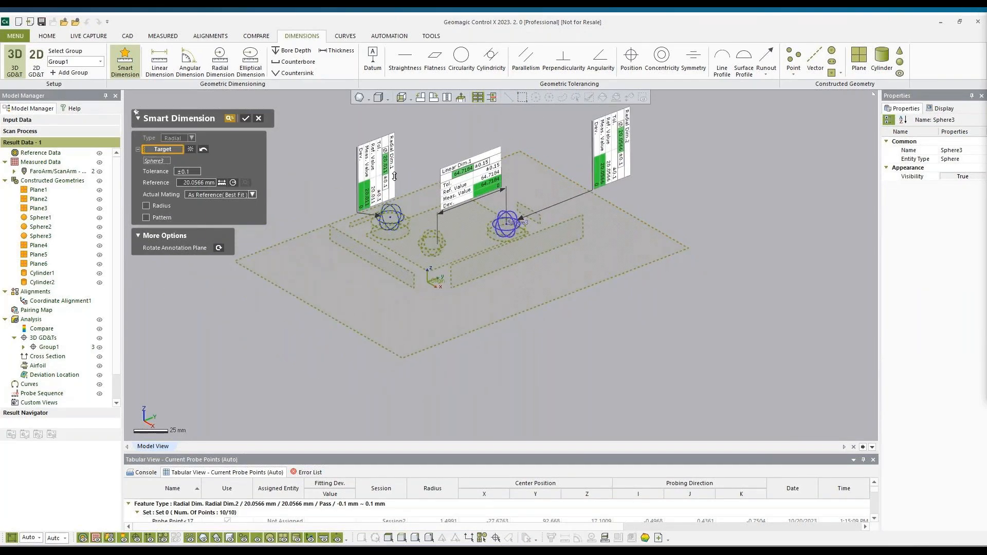
scroll(412, 181, up, 3)
right_drag(467, 212, 474, 213)
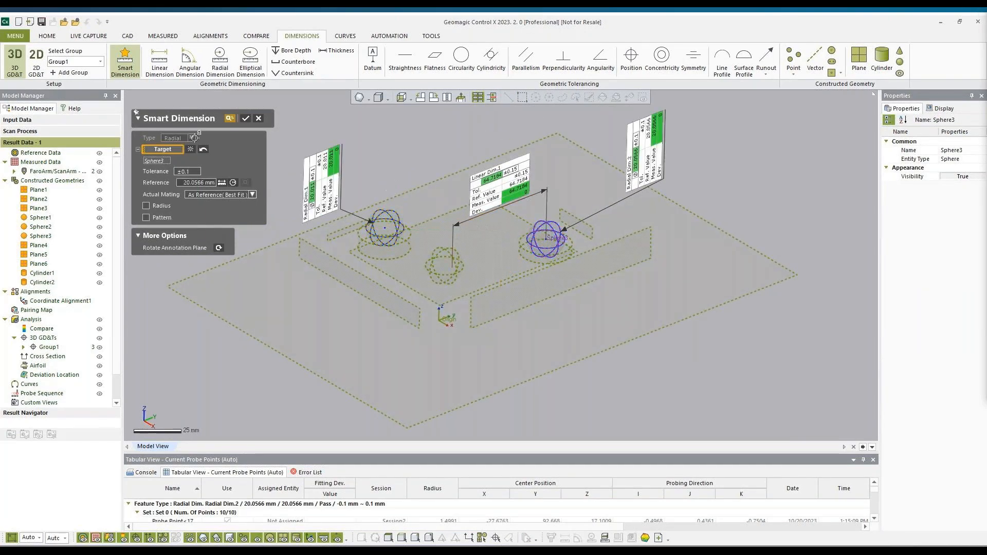
- Try to add a linear smart dimension between Plane3 and Plane4 with a ±0.15 tolerance, placed above the sphere dimension
click(353, 272)
click(594, 237)
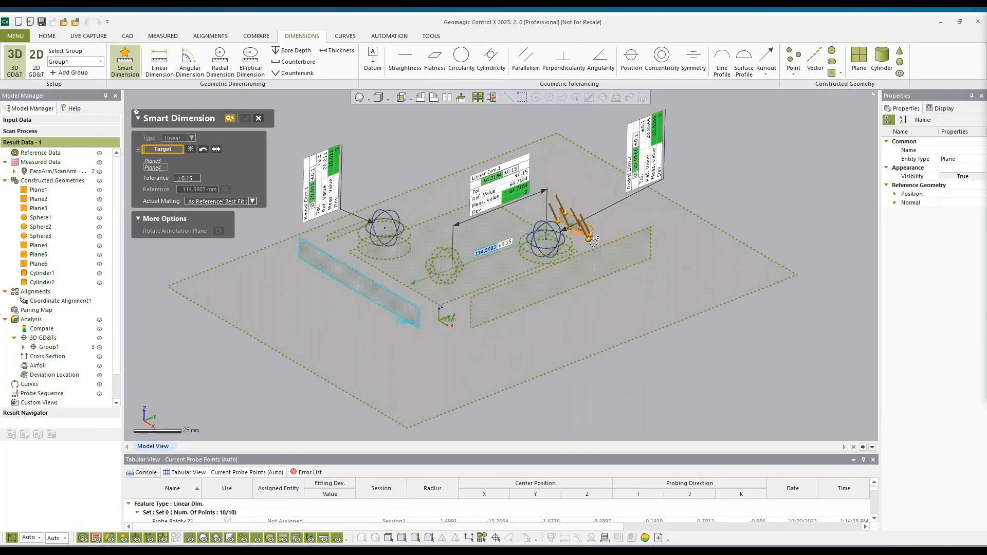
click(533, 401)
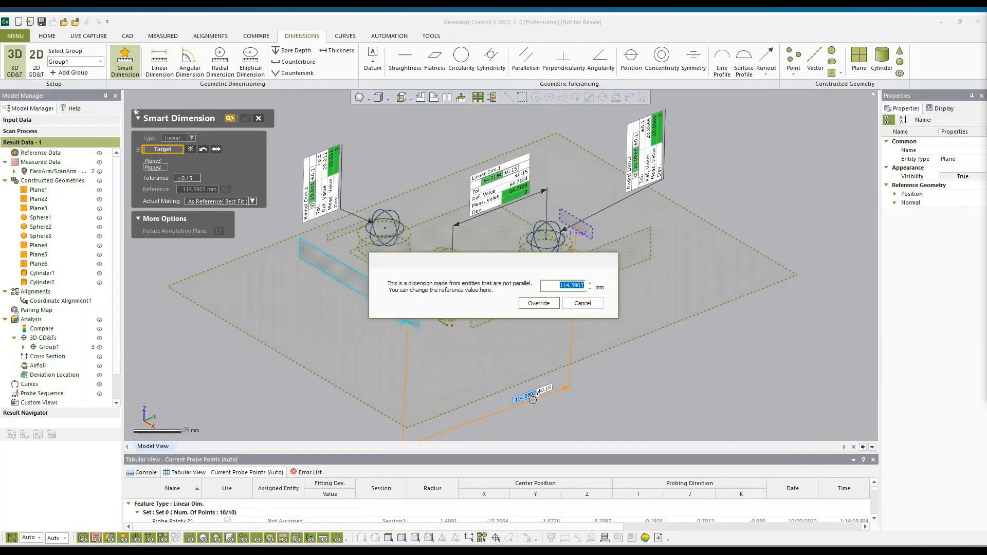
click(540, 302)
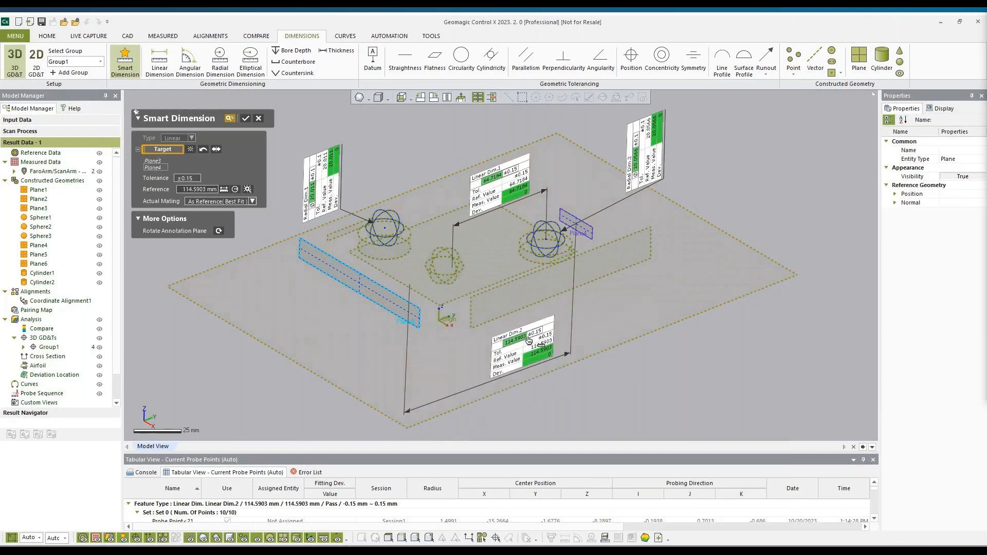
click(477, 135)
drag(477, 135, 497, 123)
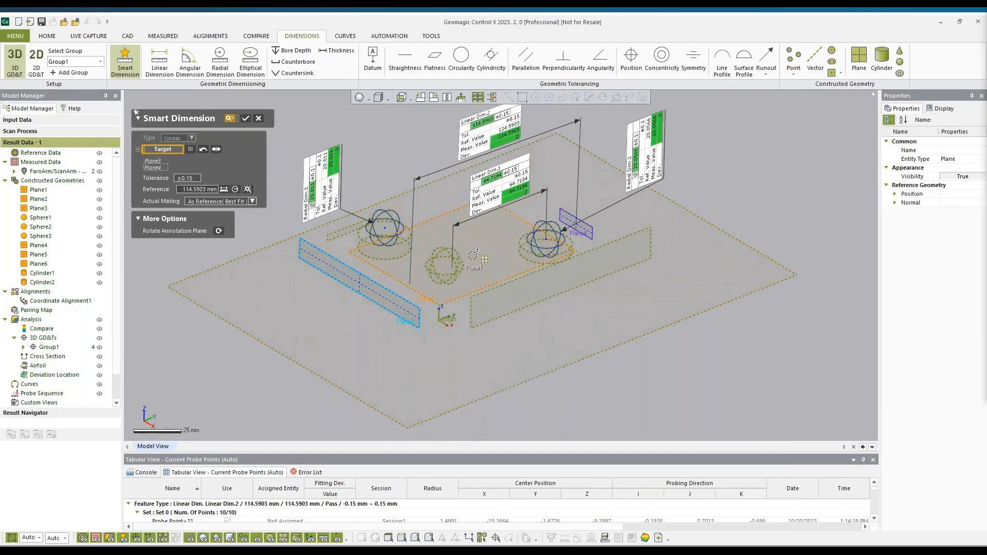
right_drag(473, 255, 457, 233)
right_drag(578, 345, 457, 287)
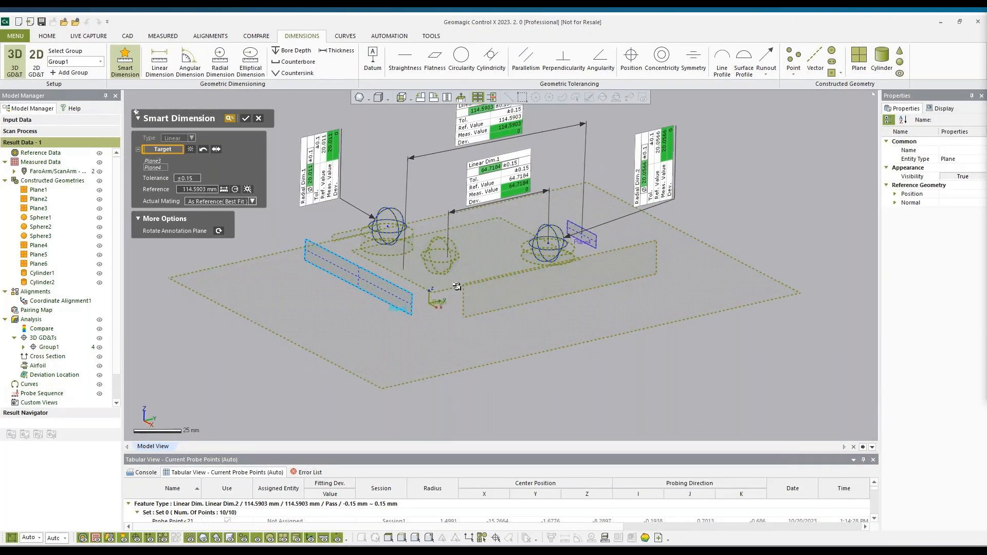
- Discard the pending smart dimension changes and add an angular dimension between Plane3 and Plane2 with a ±0.5 tolerance, placed in front of their corner
click(227, 52)
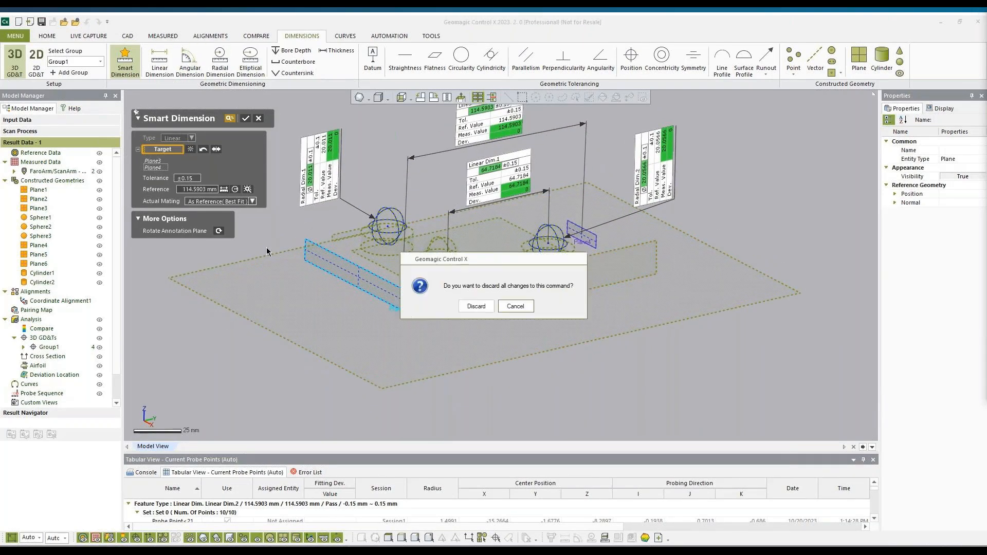
click(469, 307)
click(383, 288)
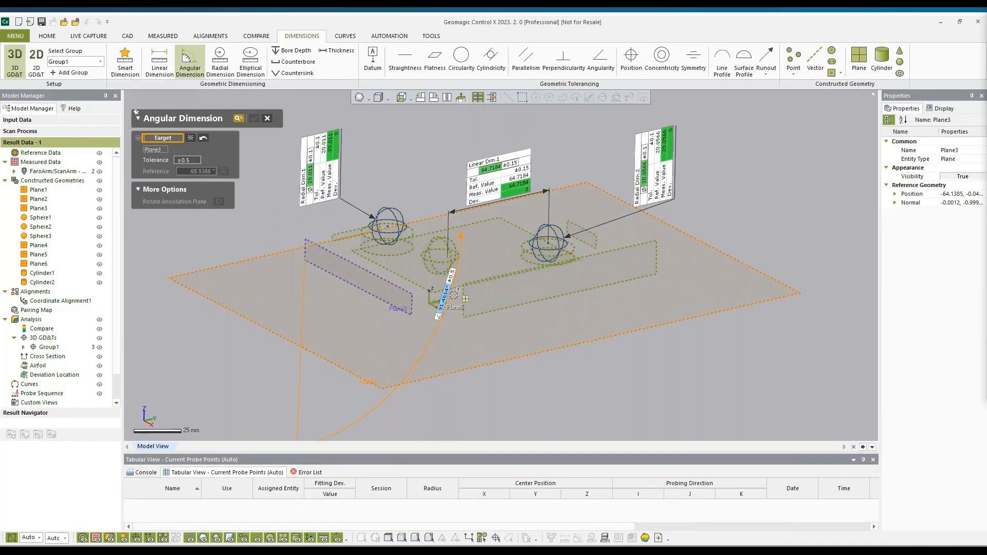
click(478, 299)
click(427, 337)
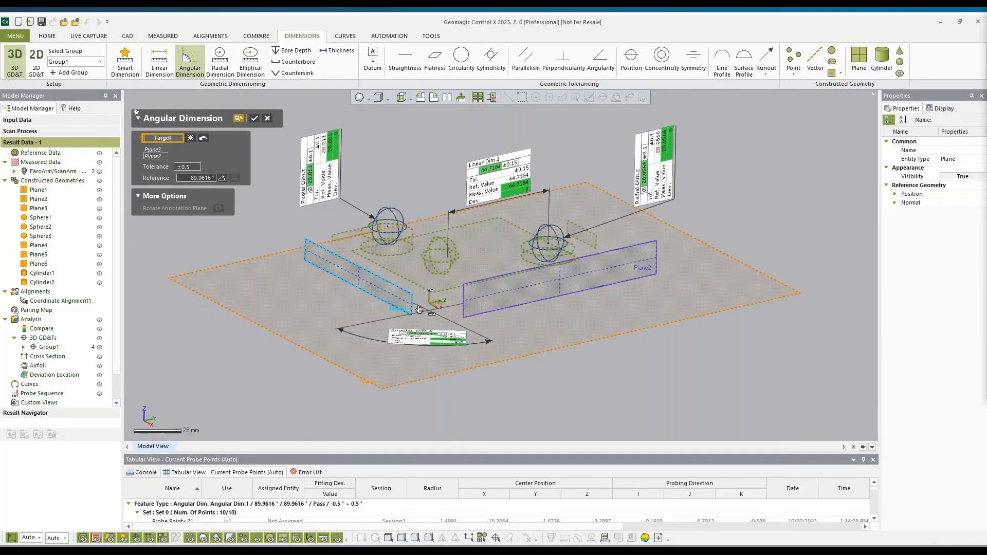
right_drag(427, 337, 520, 278)
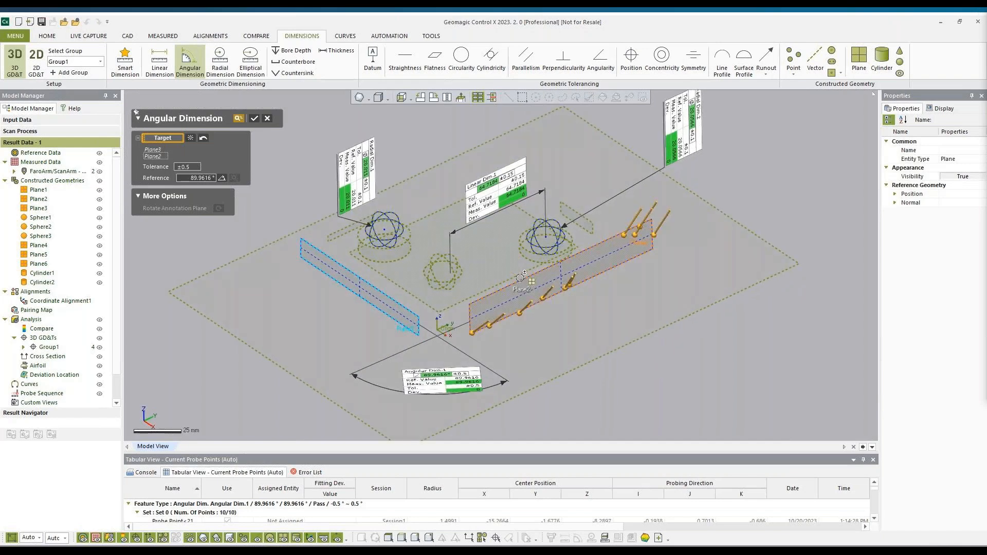
- Accept the angular dimension between Plane3 and Plane2
click(254, 120)
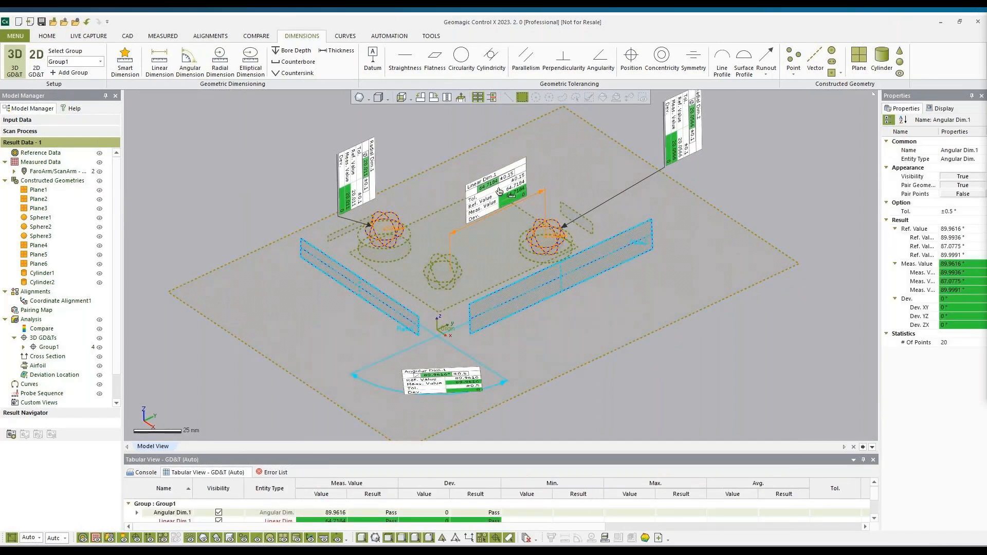
- Try to add a linear dimension between Plane4 and Plane3 with a ±0.15 tolerance and overridden reference value, placed above the sphere dimension
click(159, 60)
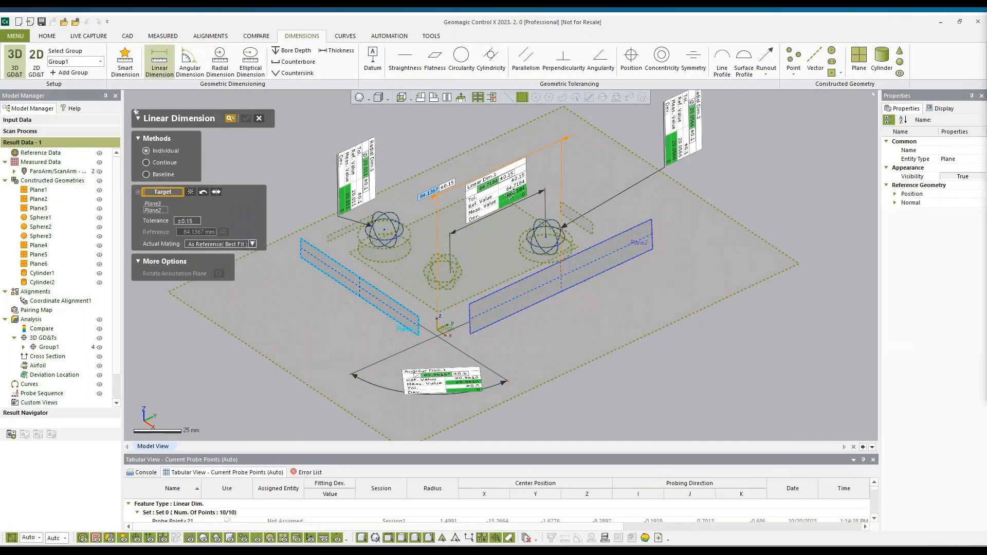
key(Escape)
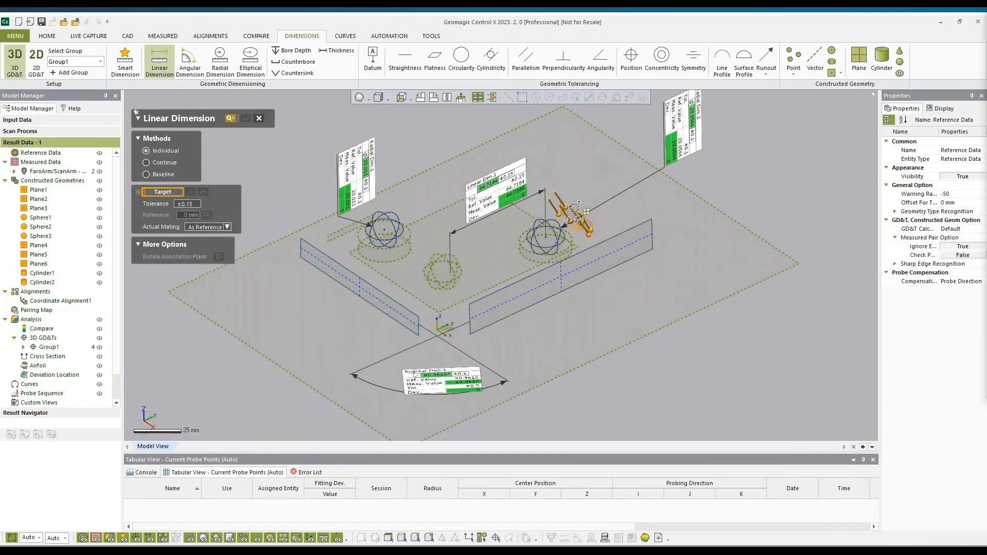
click(574, 208)
click(371, 293)
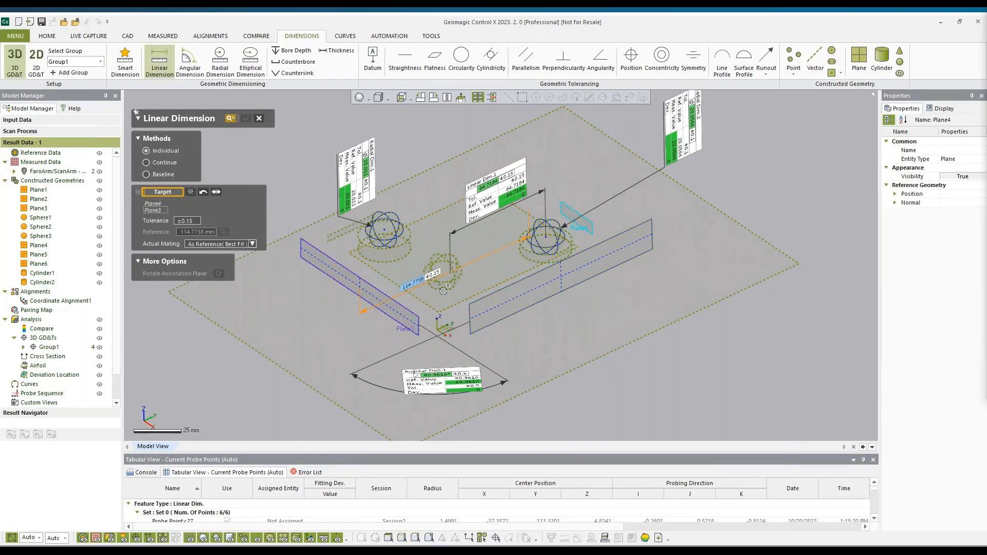
click(513, 335)
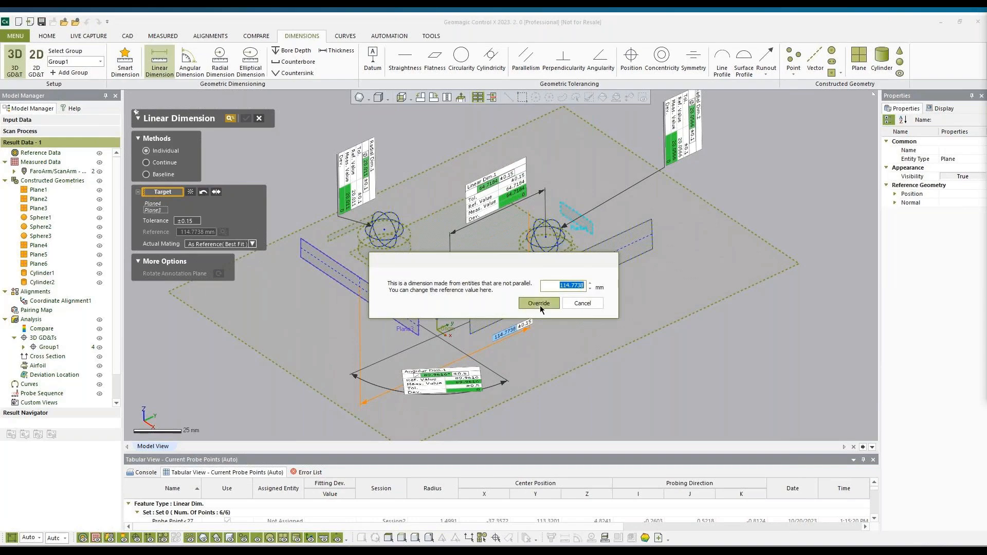
click(538, 304)
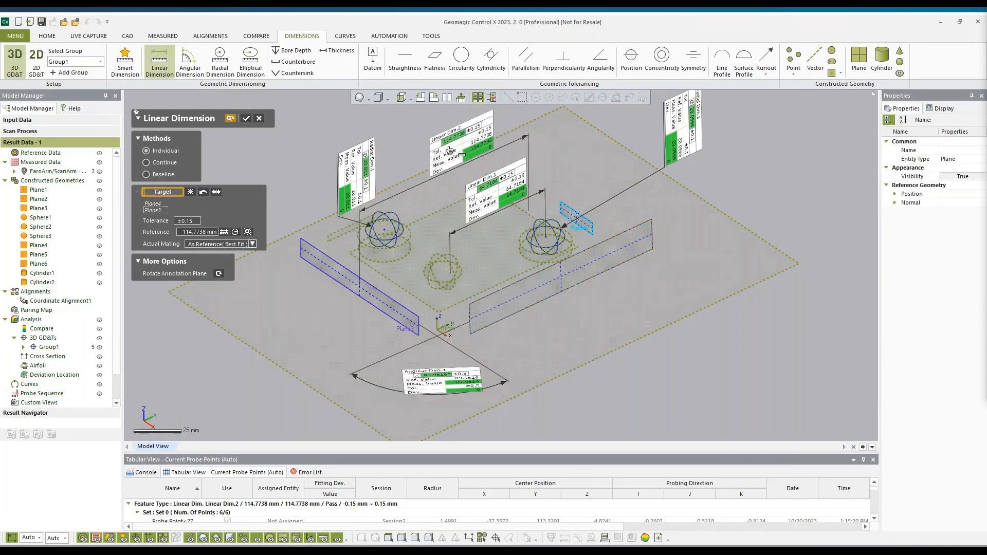
mouse_move(371, 238)
right_down()
mouse_move(559, 245)
mouse_move(509, 234)
mouse_move(492, 218)
right_up()
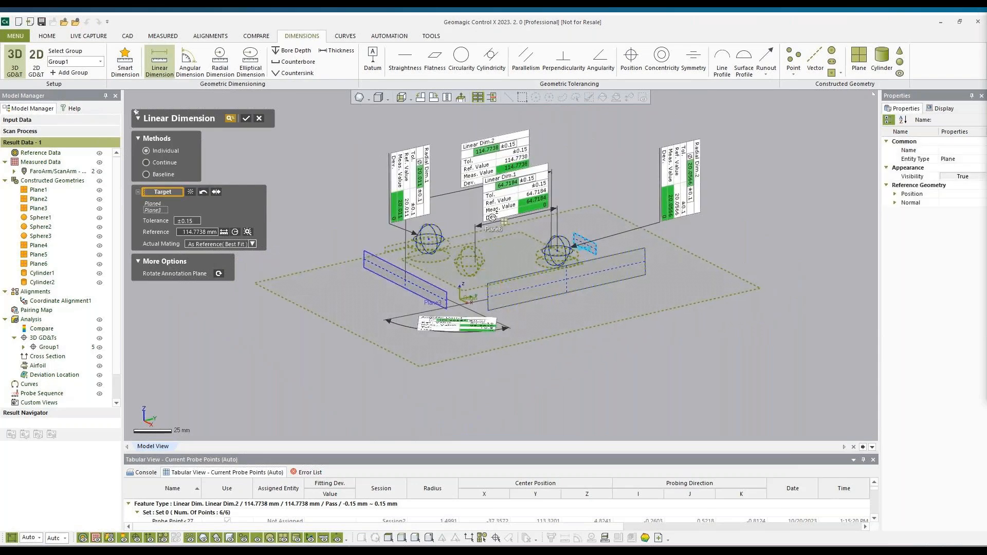
- Discard the pending dimension and add a linear dimension between Plane6 and Plane1 with a ±0.1 tolerance and 15.1904 mm override, placed beside the part
click(168, 53)
click(471, 304)
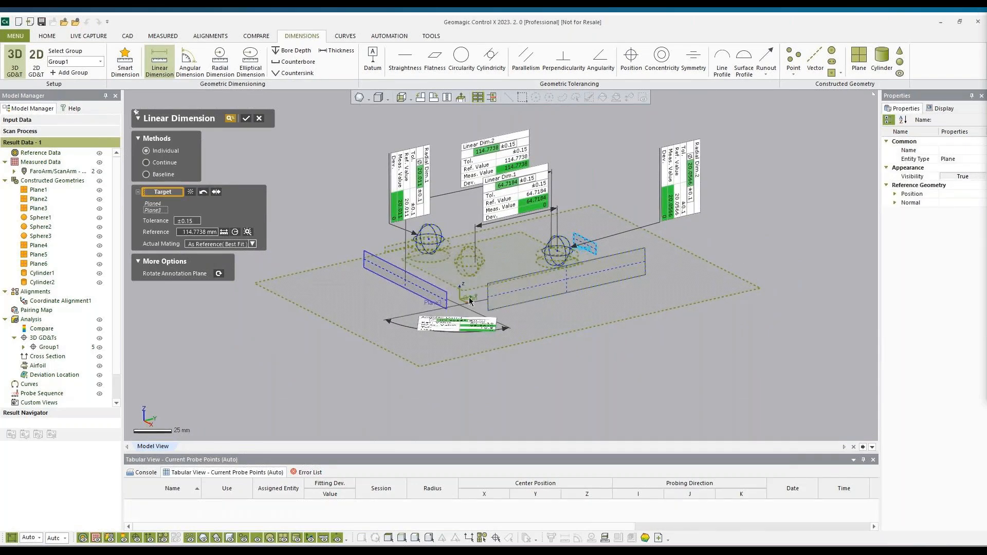
click(389, 289)
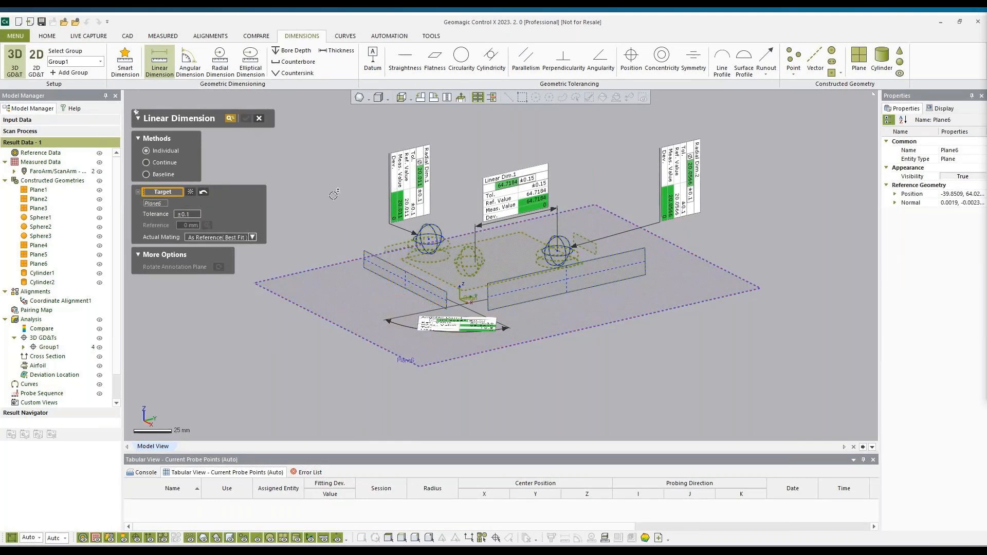
click(421, 267)
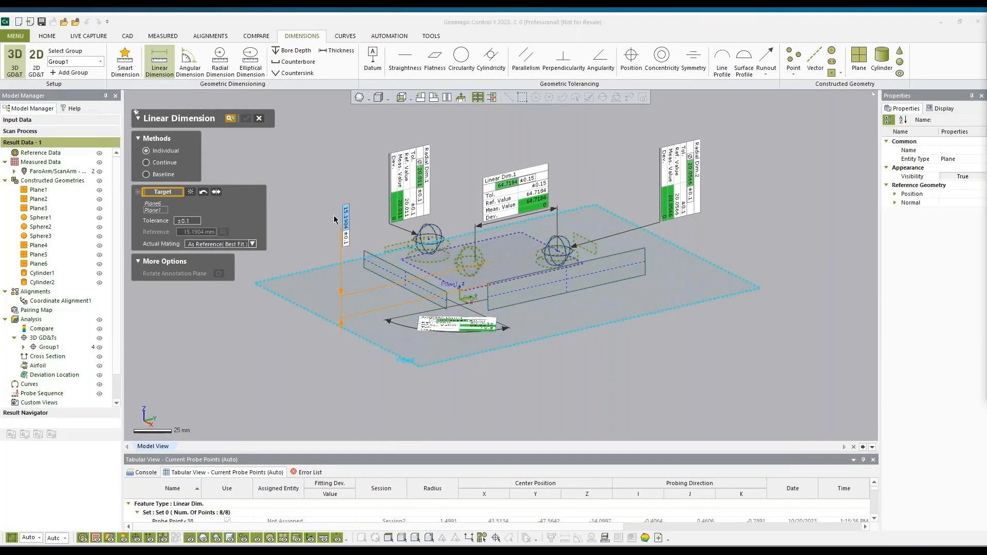
click(333, 220)
click(528, 304)
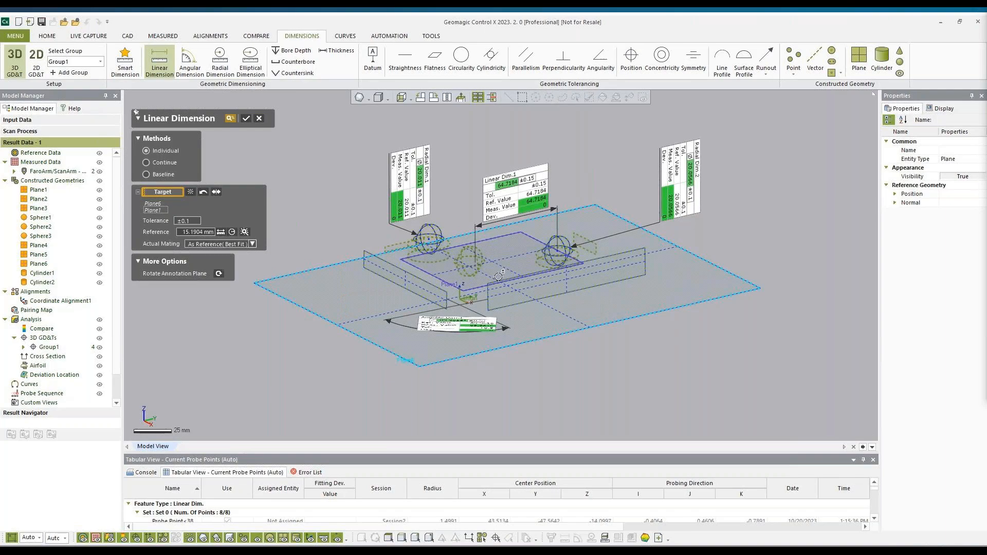
click(247, 119)
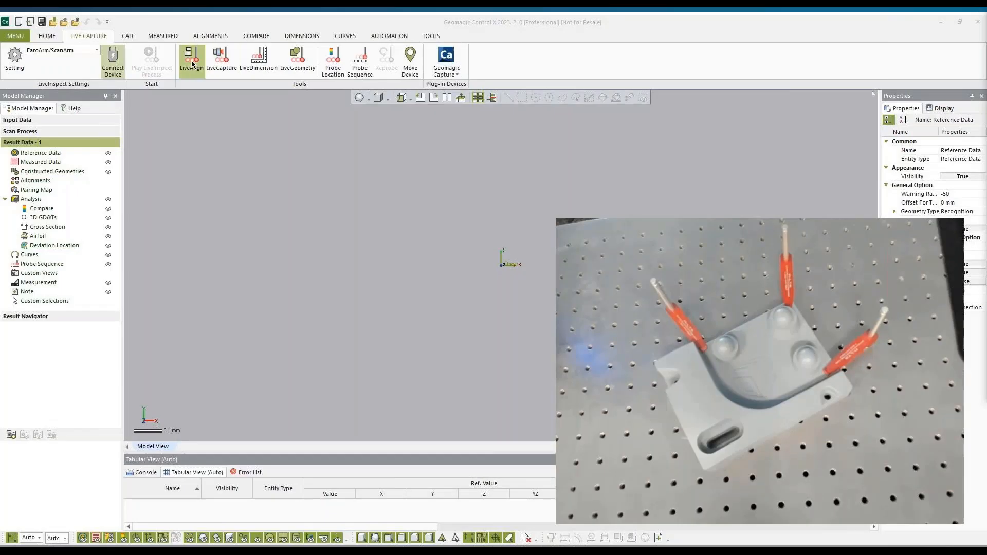
- Start a LiveAlign of the clamped part using the Interactive Method
click(191, 60)
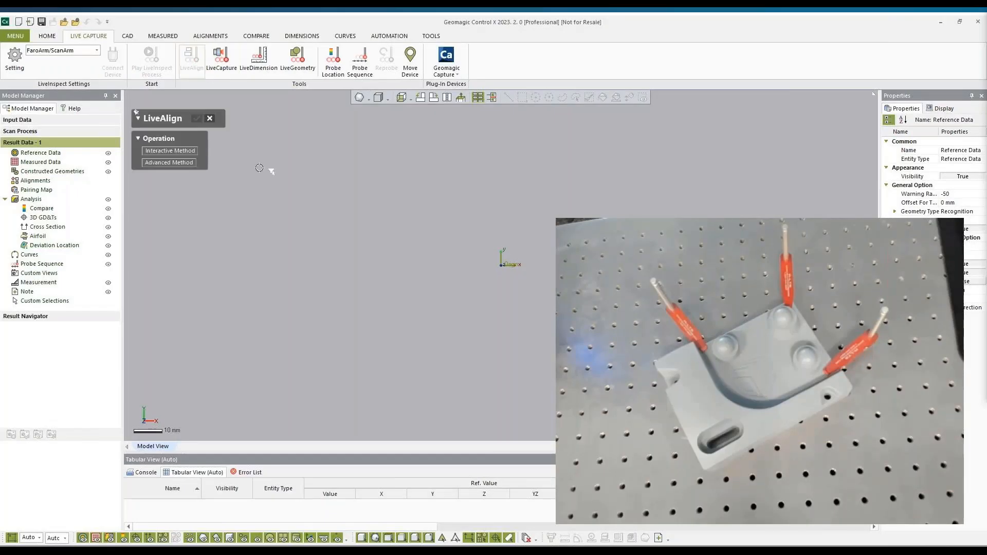
click(162, 151)
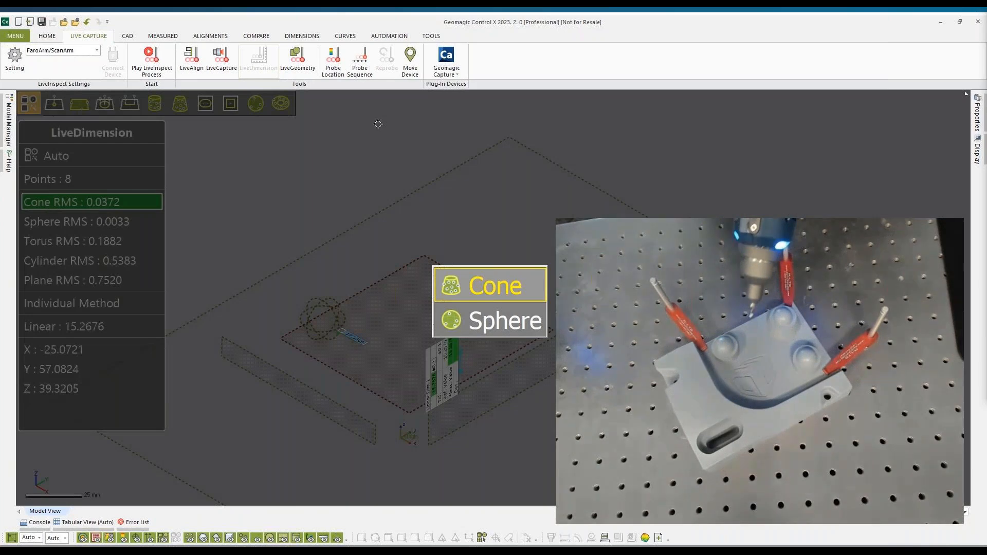
- Classify the probed LiveDimension feature as a sphere instead of a cone
key(Down)
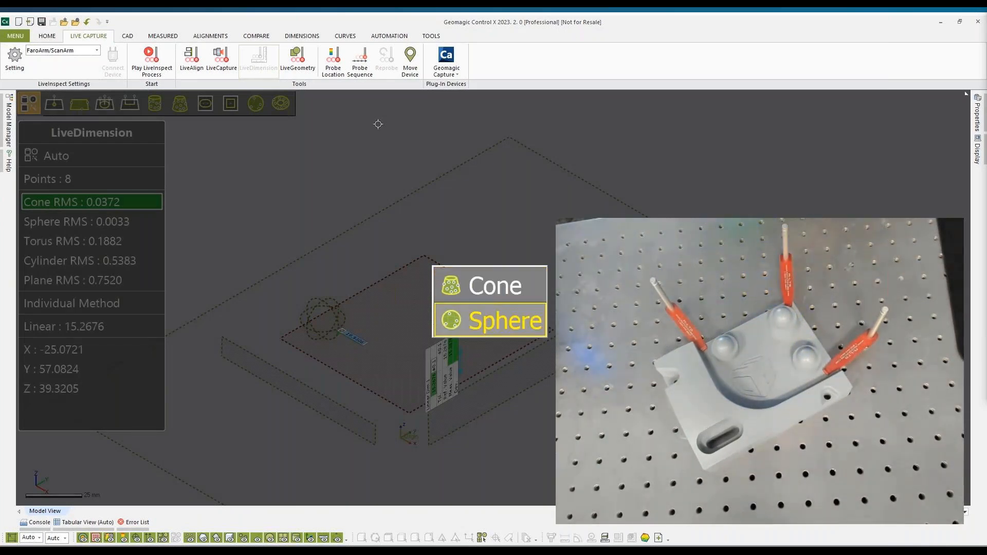
key(Return)
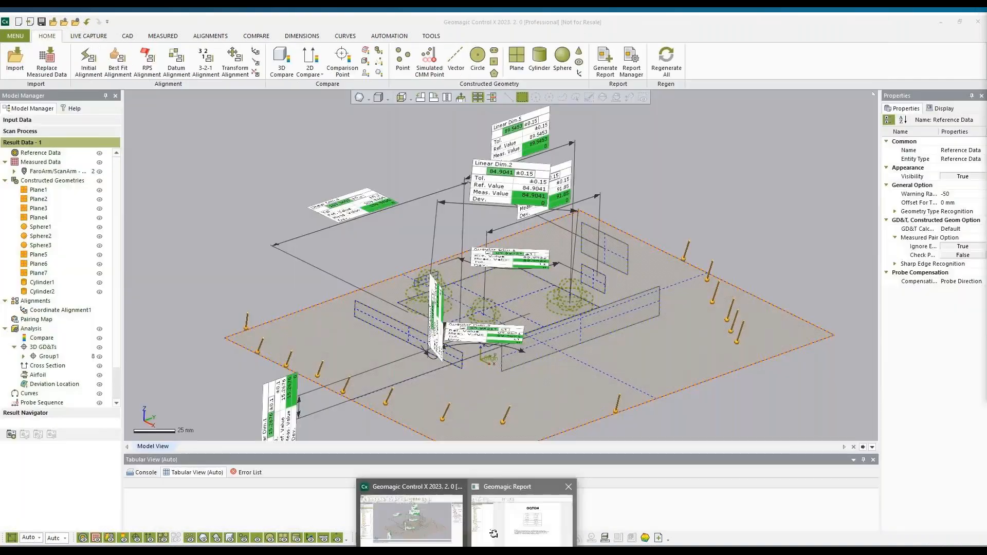
- Switch to Geomagic Report and review the report from the cover page through the probe point tables to the Group1 dimensions
click(530, 522)
scroll(415, 214, down, 15)
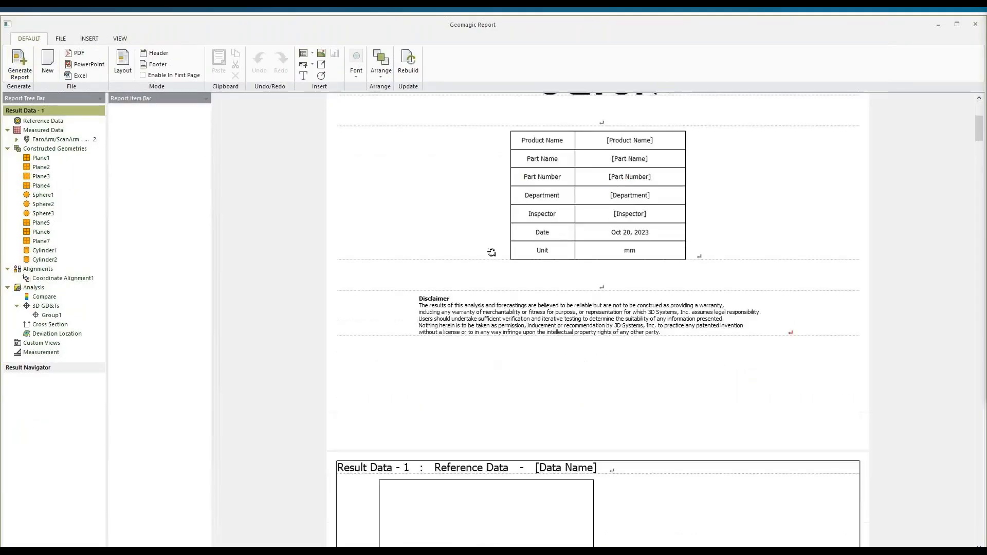
scroll(560, 282, down, 15)
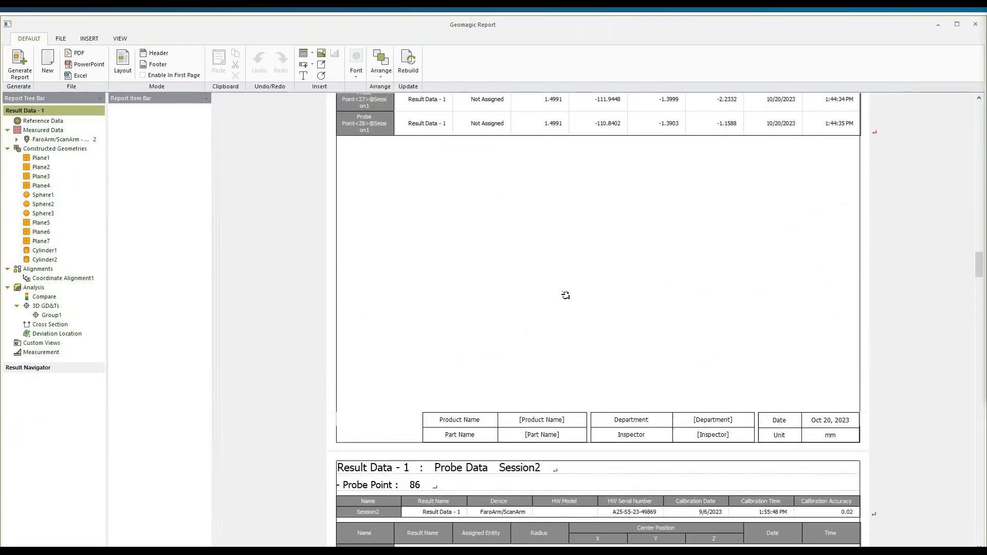
scroll(575, 301, down, 15)
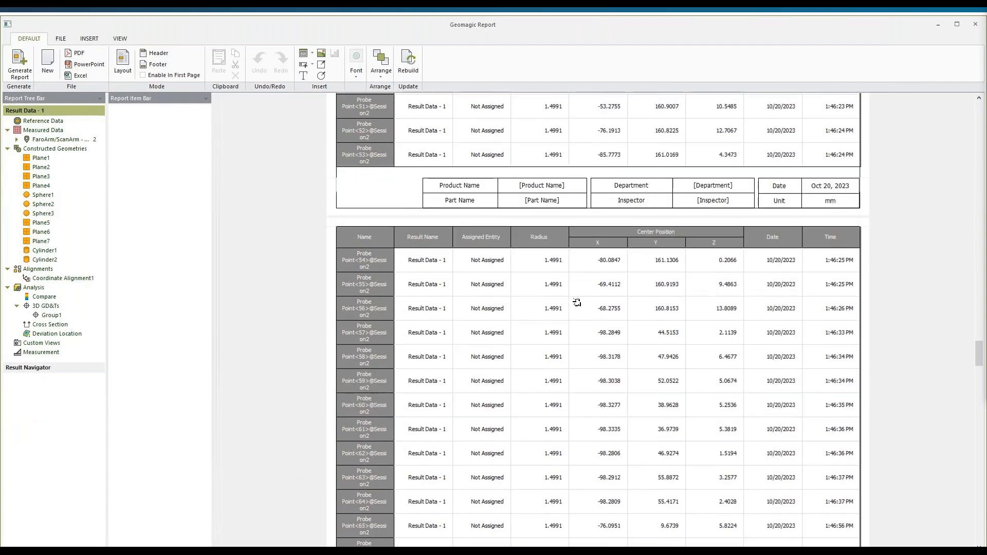
scroll(586, 304, down, 15)
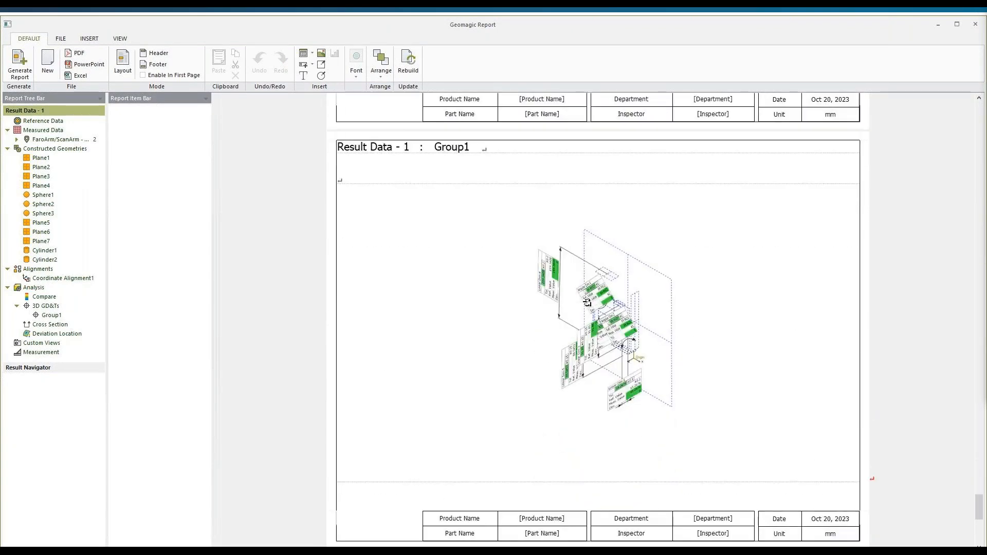
scroll(298, 147, down, 3)
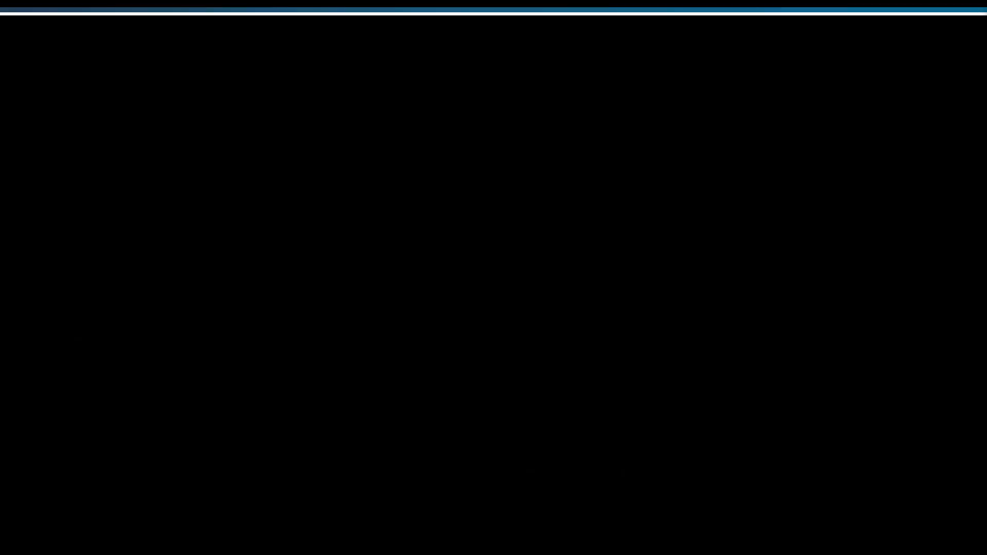